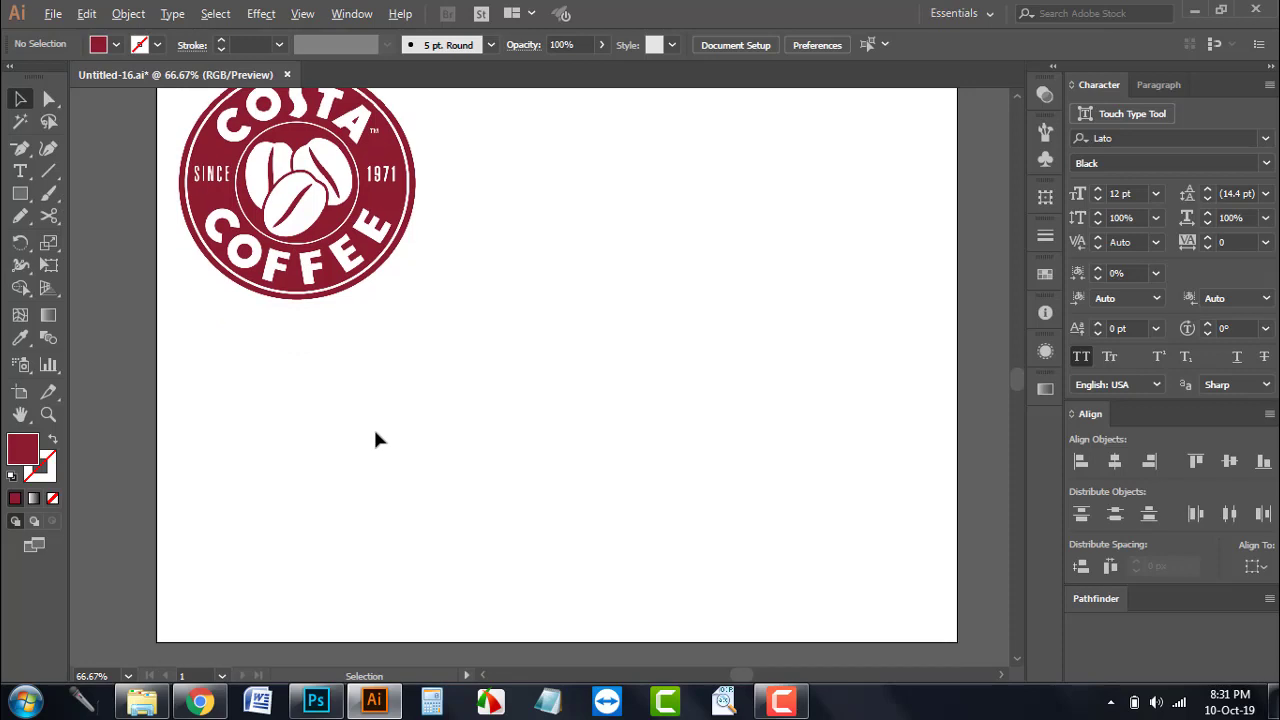
Draw a 460 px circle to the right of the reference logo
key("ctrl+minus")
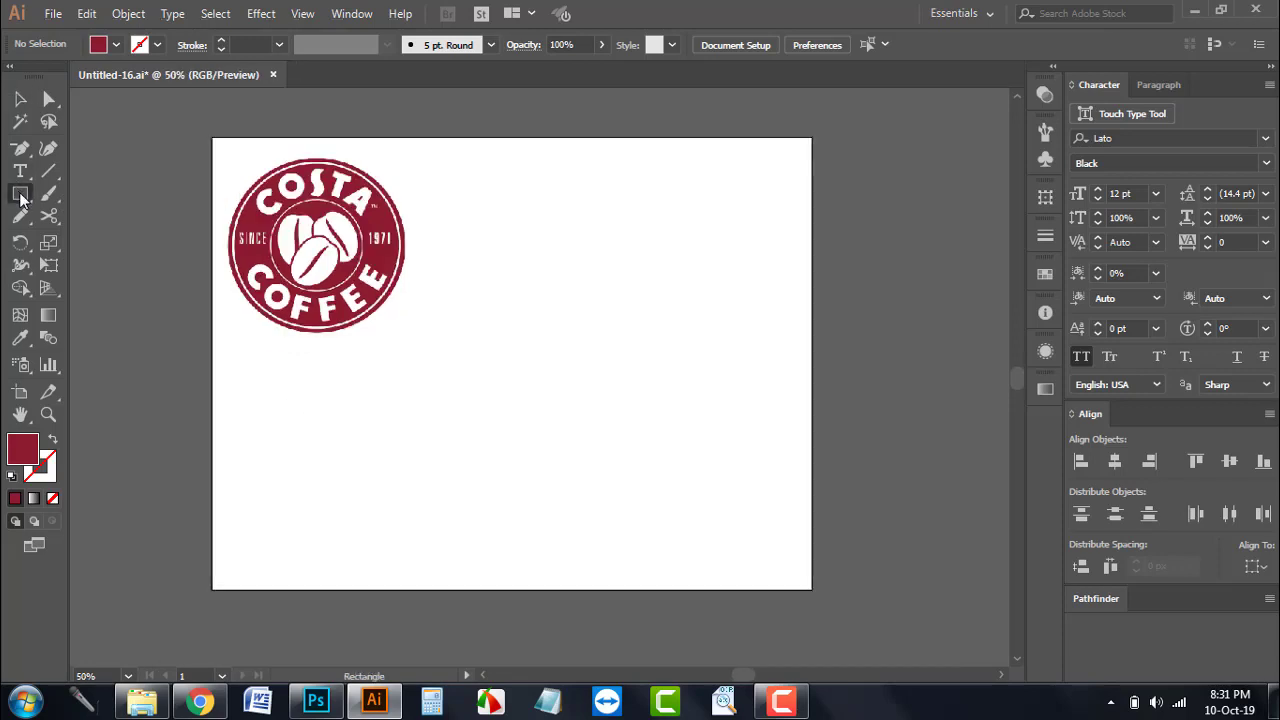
left_click_drag(20, 193, 98, 237)
left_click_drag(554, 369, 667, 433)
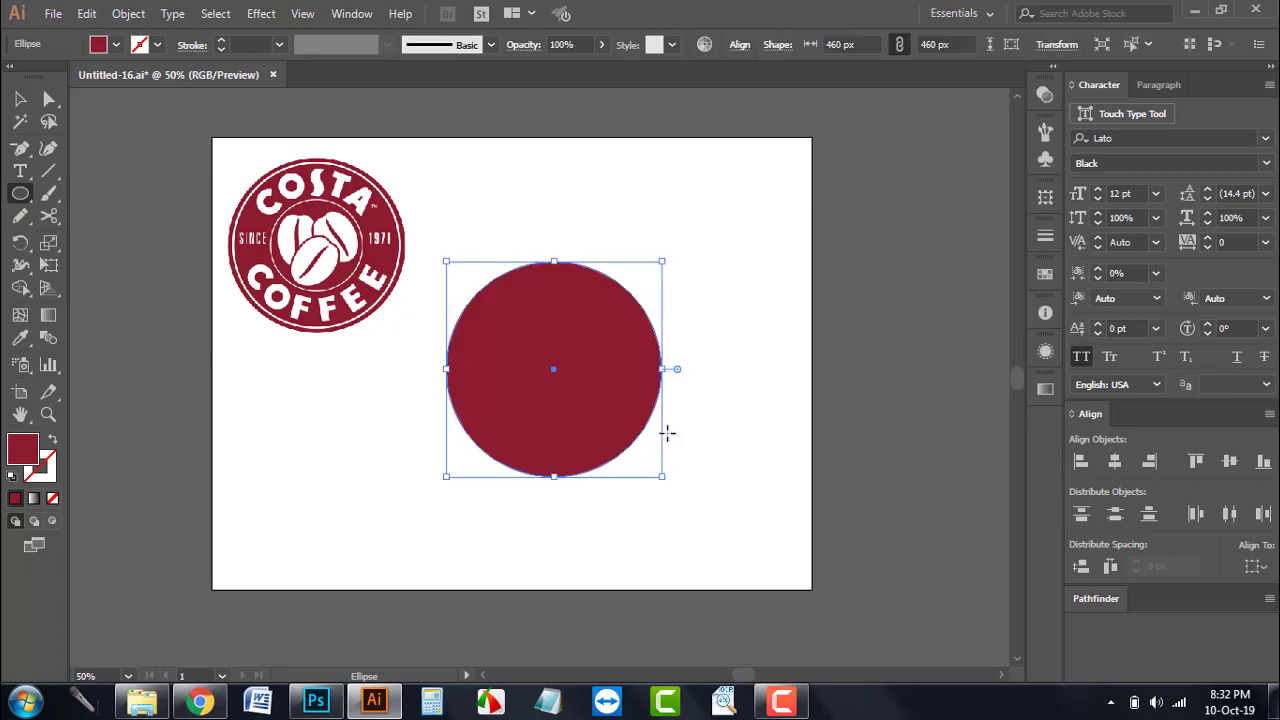
scroll(667, 433, "up", 1)
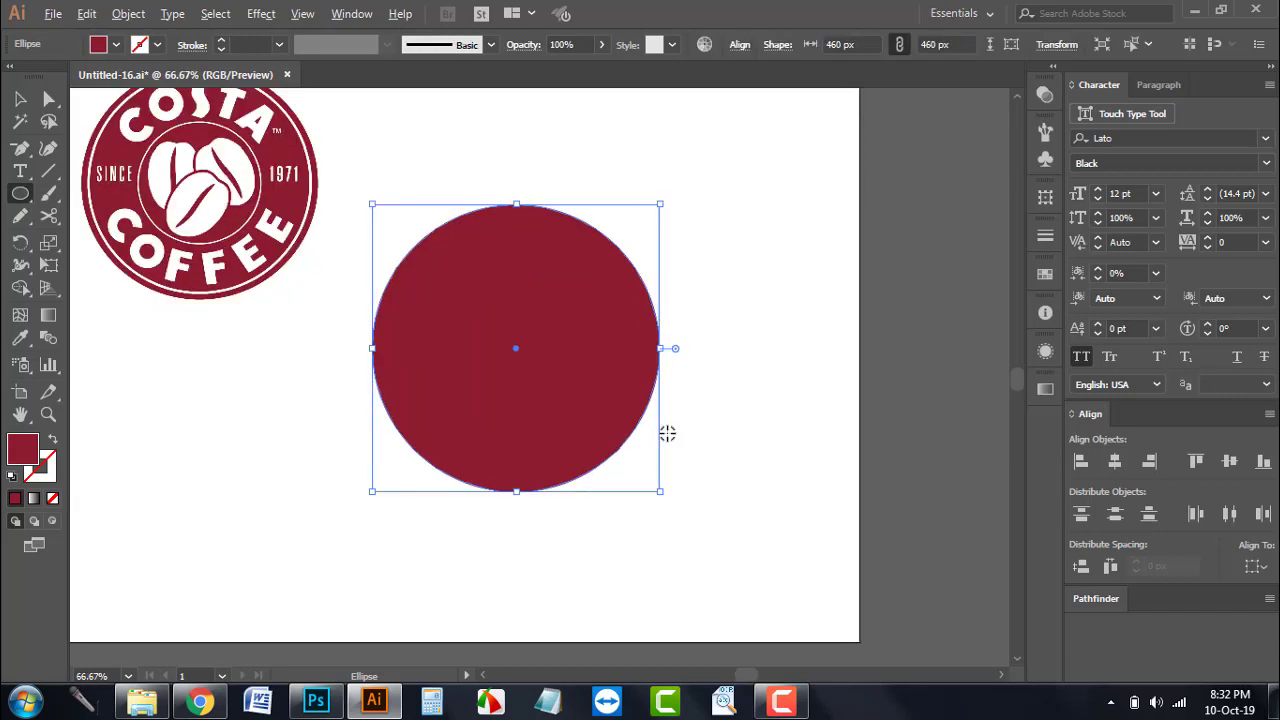
Fill the circle with the logo's maroon (#8b1d31) sampled with the Eyedropper, then reselect it
double_click(24, 452)
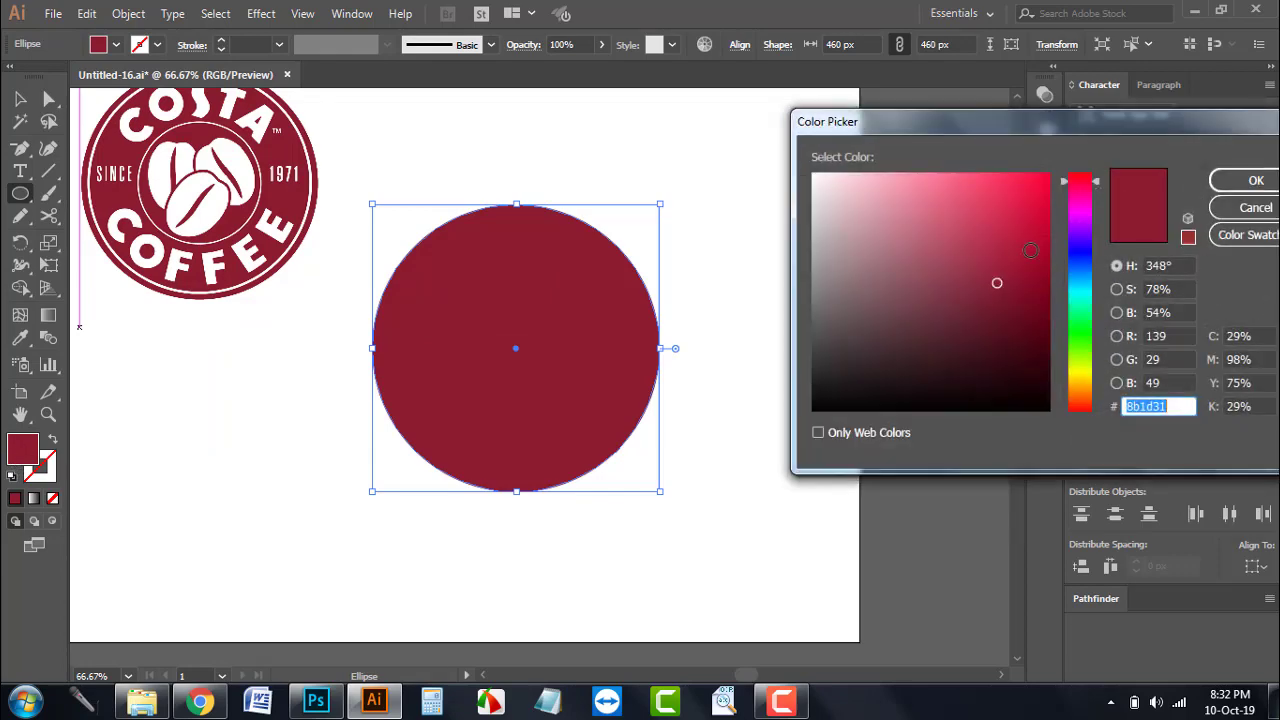
left_click(1250, 180)
left_click(116, 45)
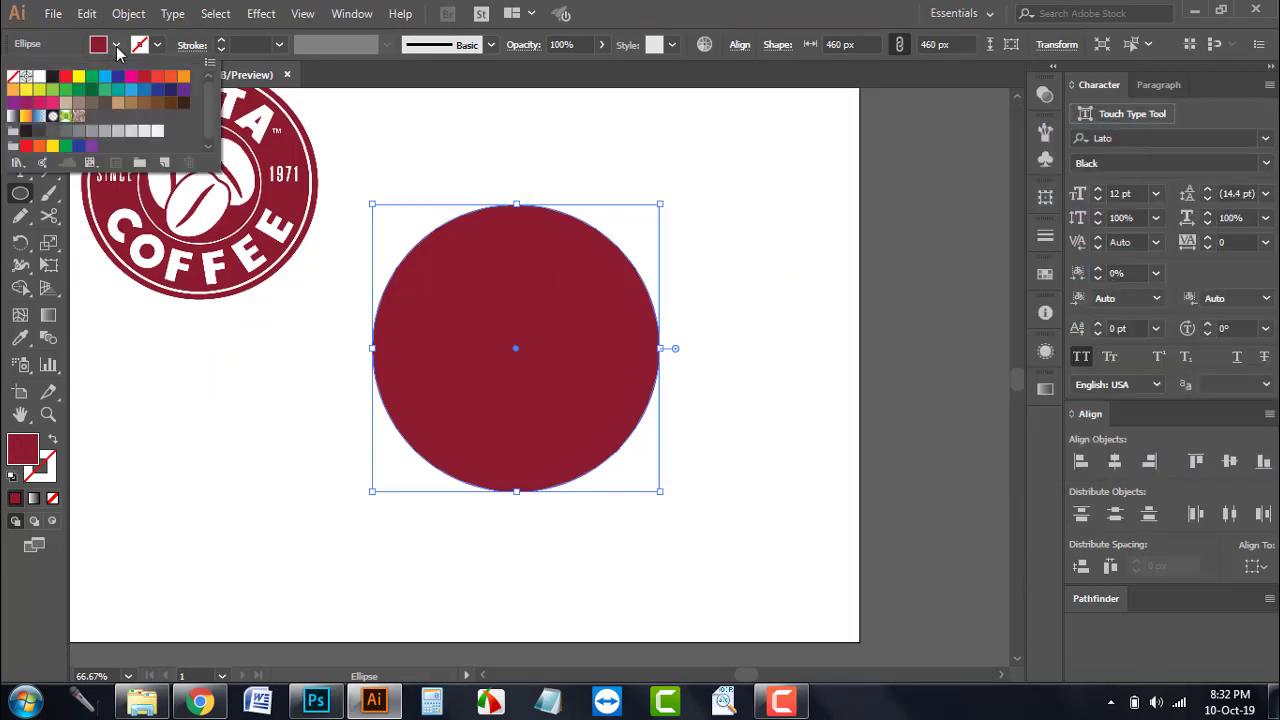
left_click(24, 340)
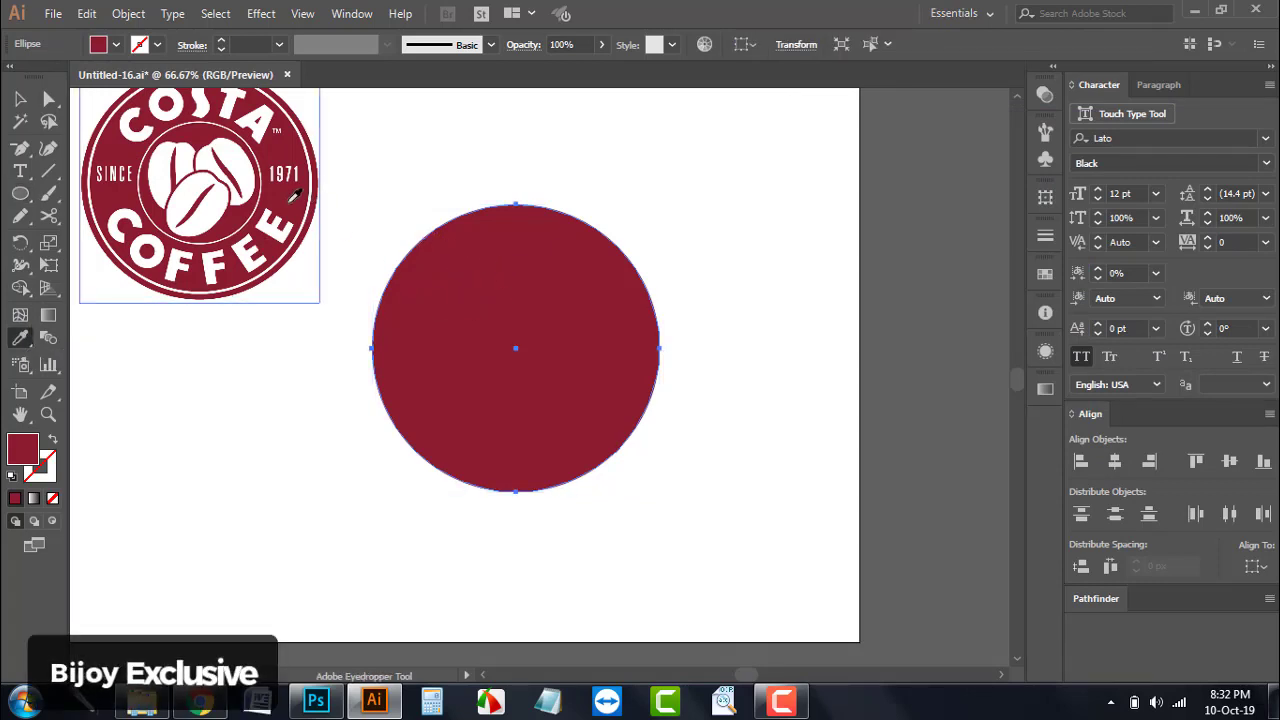
key("v")
left_click(549, 160)
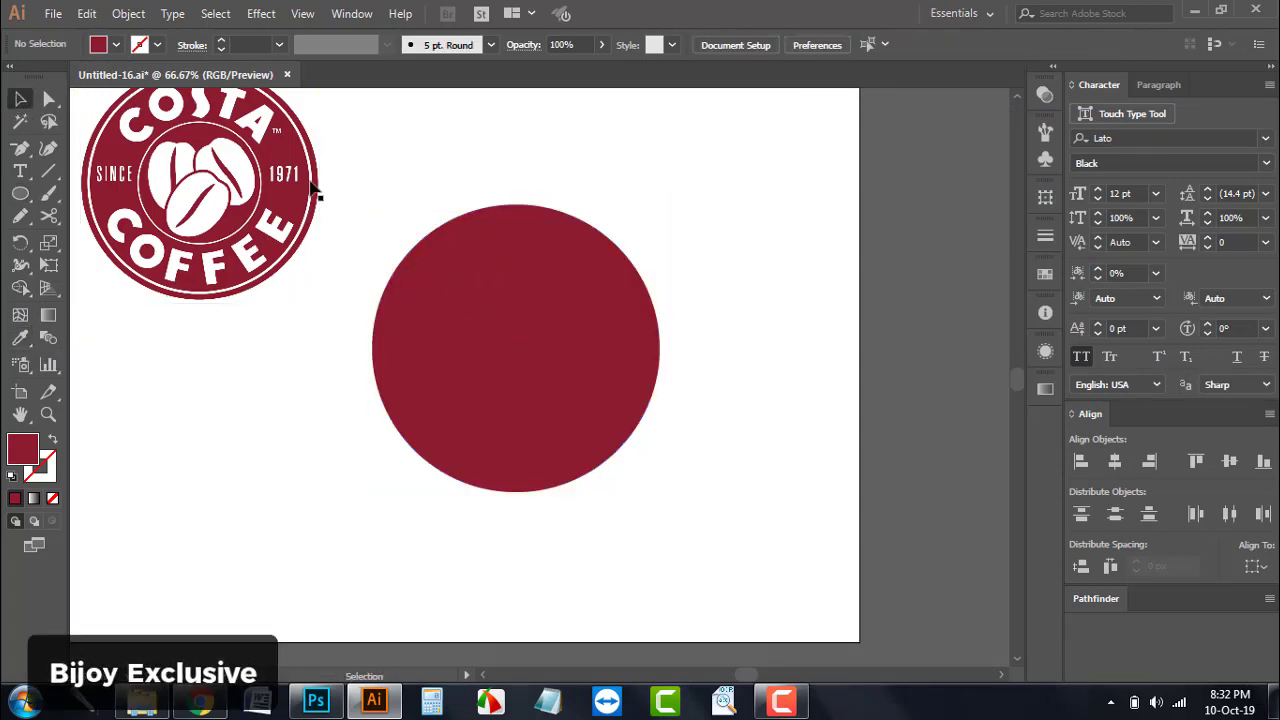
scroll(256, 230, "up", 1)
left_click(570, 434)
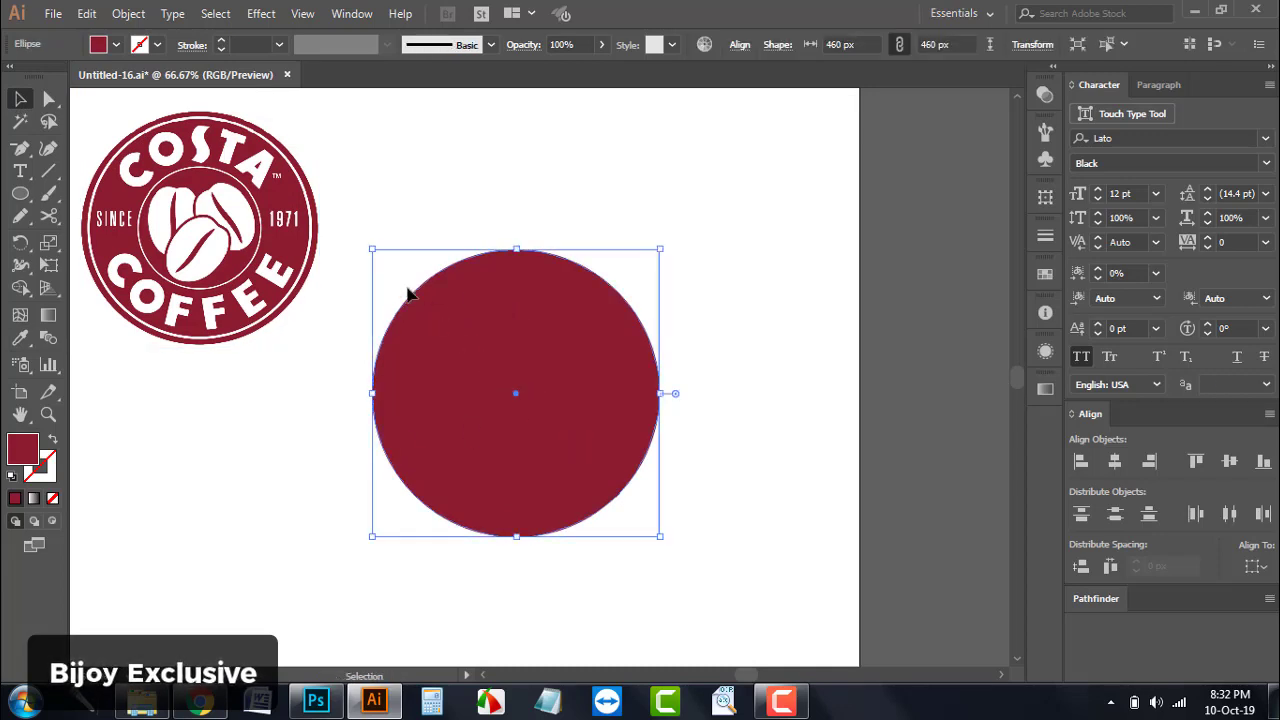
Make a slightly smaller centred copy of the disc as an unfilled white-stroked ring
left_click_drag(372, 250, 386, 264)
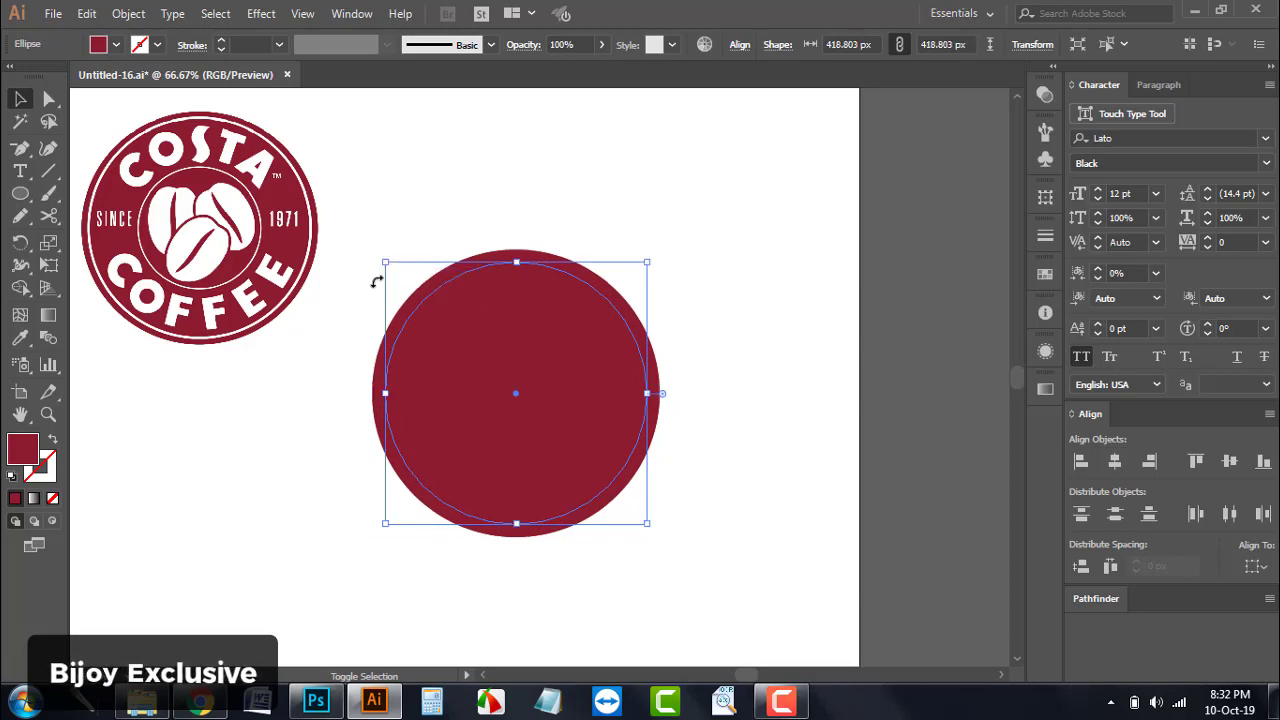
left_click(52, 443)
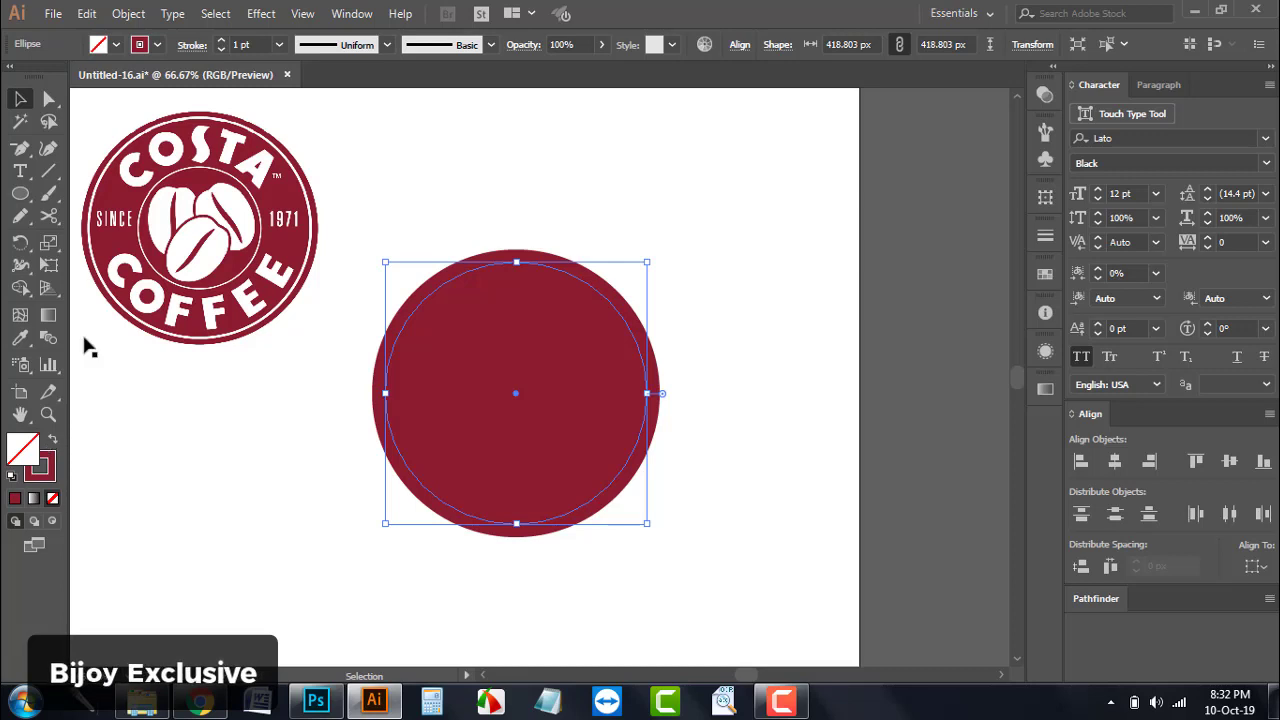
left_click(157, 44)
left_click(44, 84)
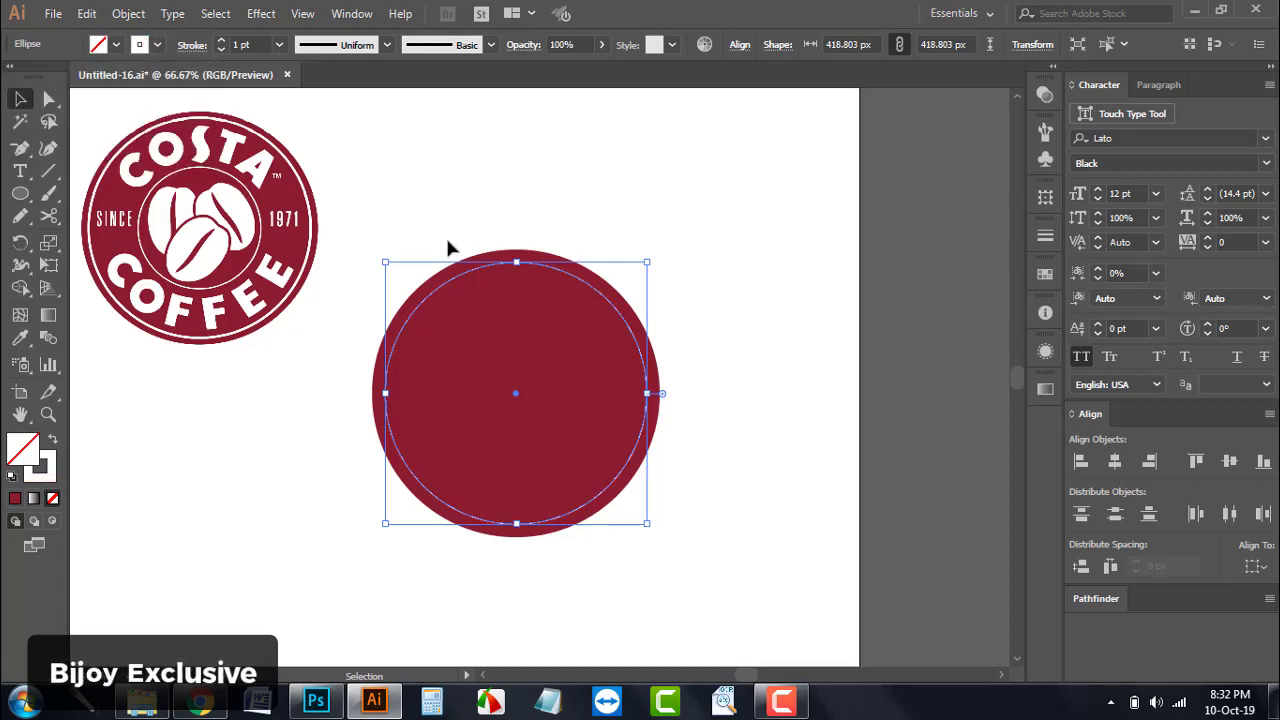
left_click(494, 196)
Raise the white ring's stroke weight to 8 pt
left_click(452, 278)
left_click(222, 42)
left_click(222, 42)
left_click(222, 42)
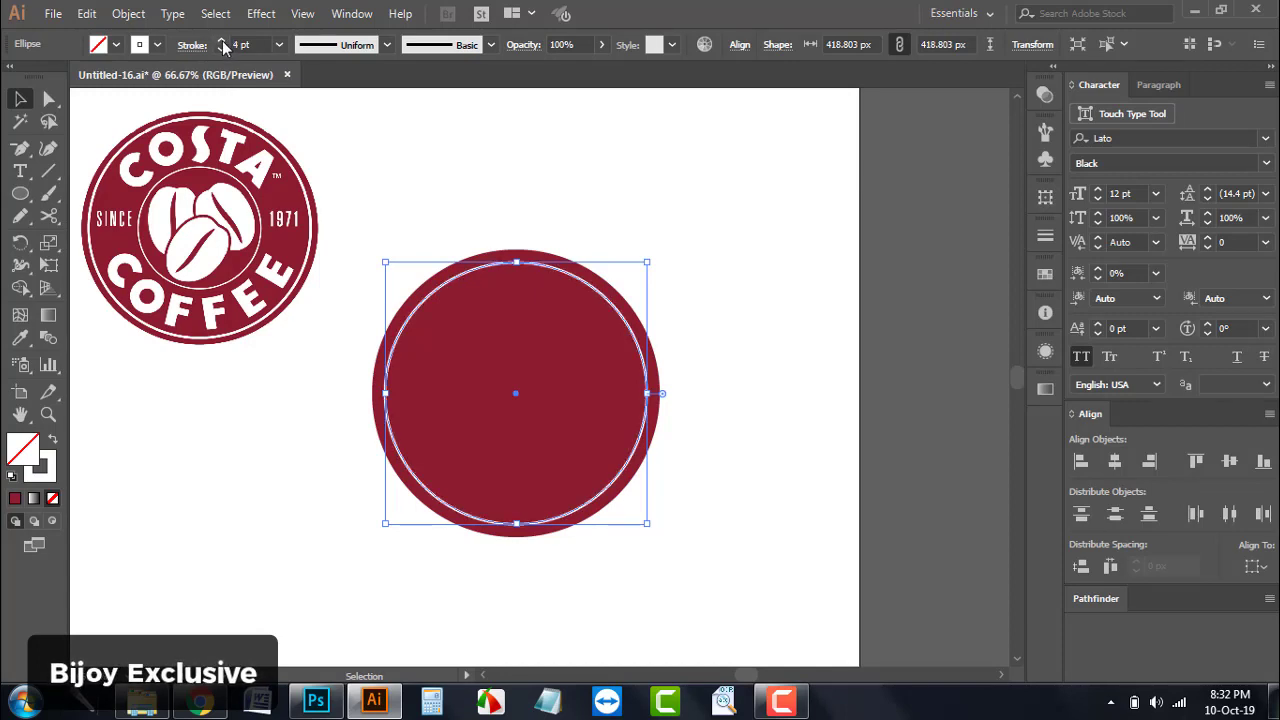
left_click(222, 42)
left_click(222, 42)
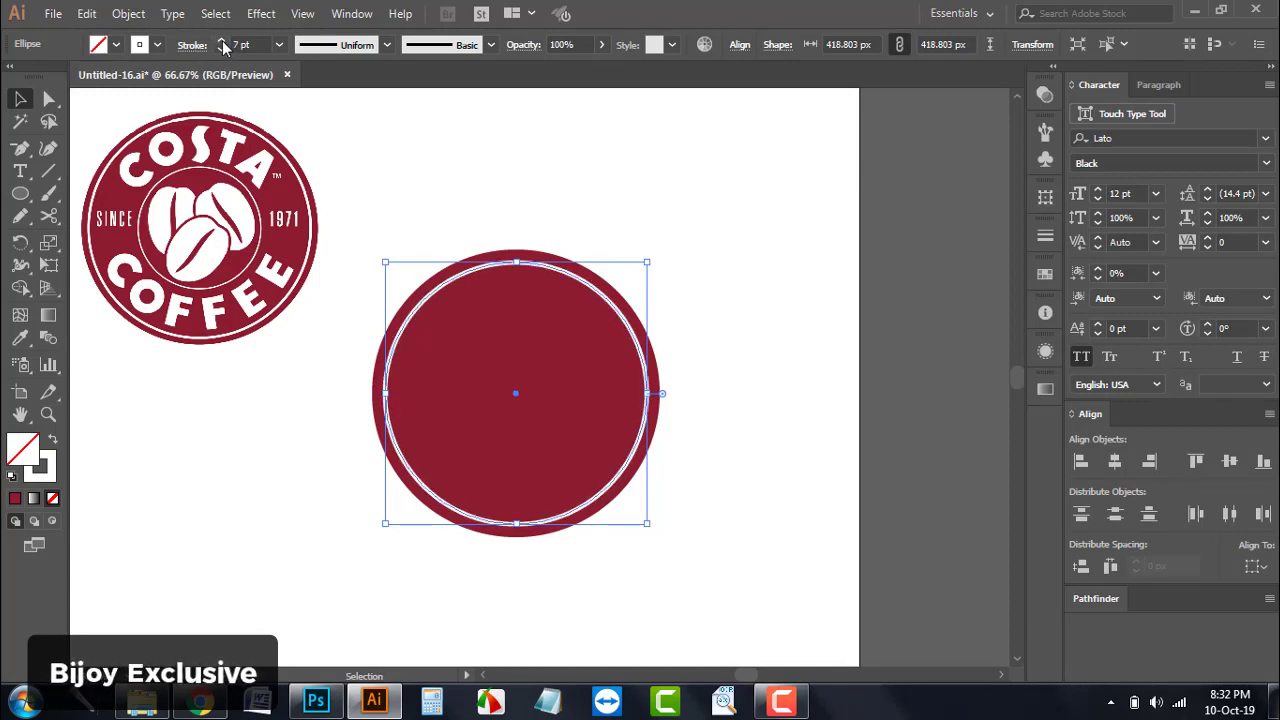
left_click(222, 42)
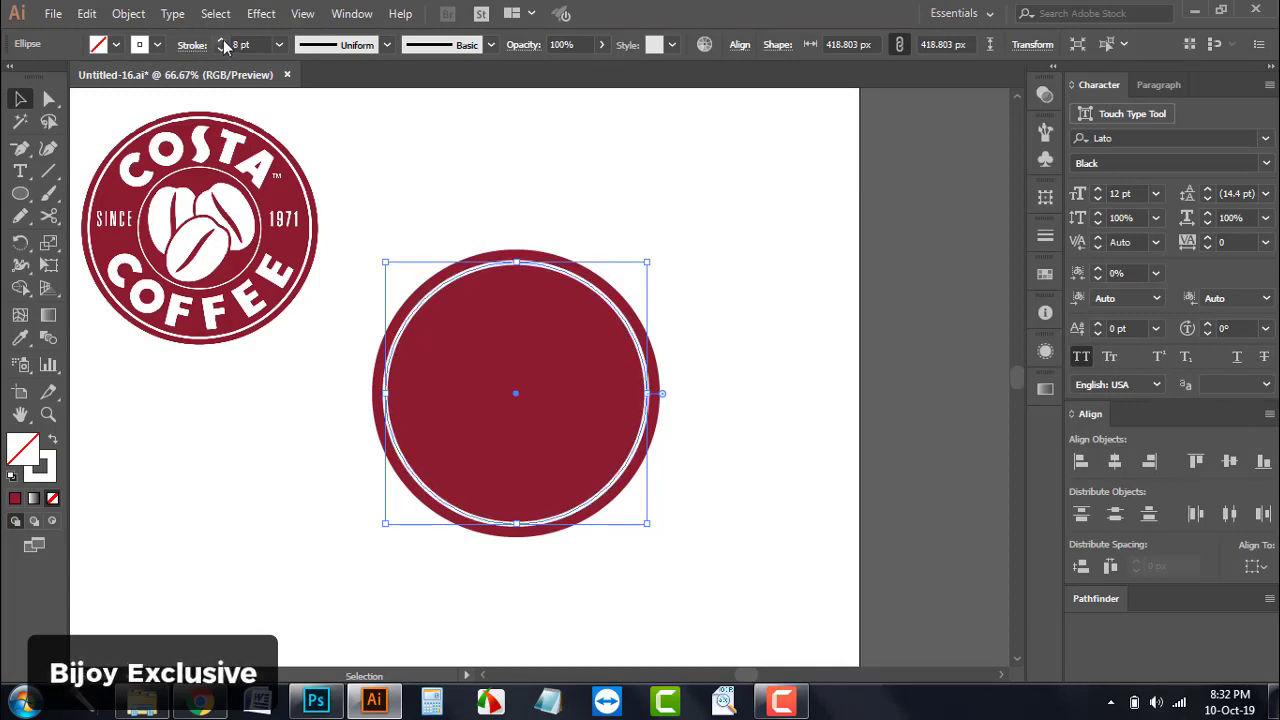
left_click(558, 208)
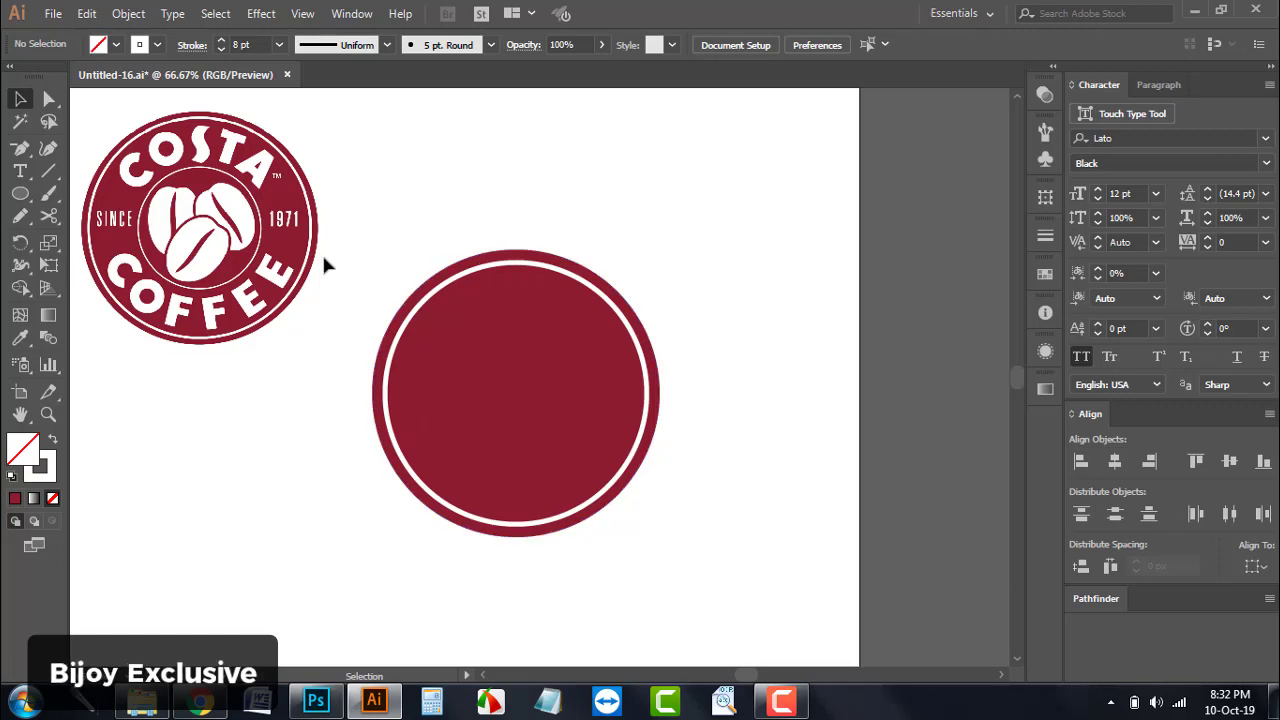
Make a centred copy of the ring about 227 px across with a 2 pt stroke
left_click(420, 312)
key("a")
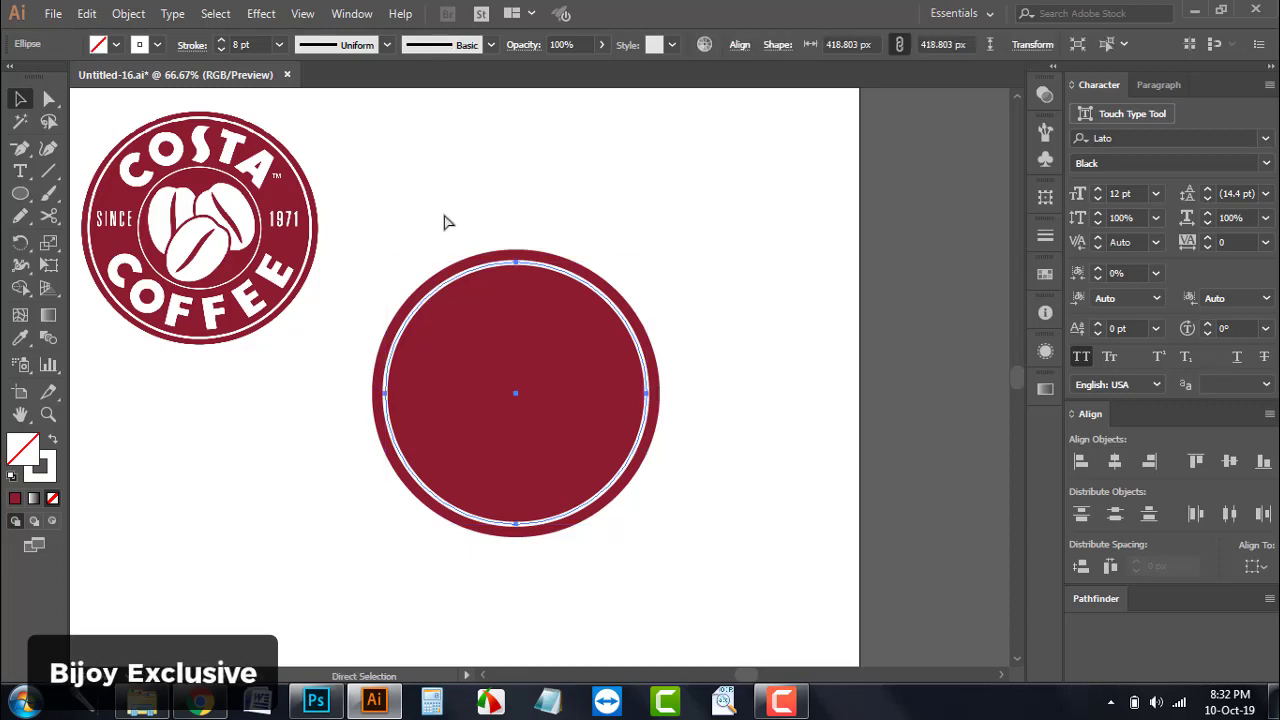
key("v")
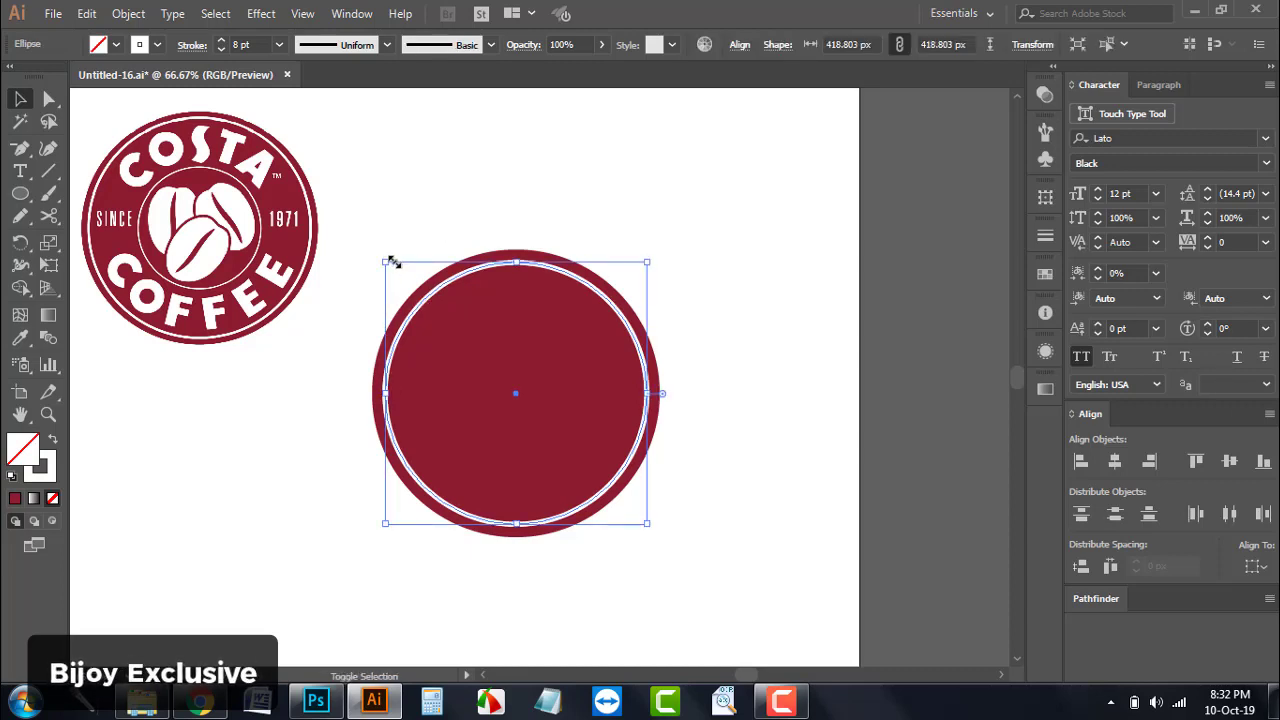
left_click_drag(391, 260, 452, 300)
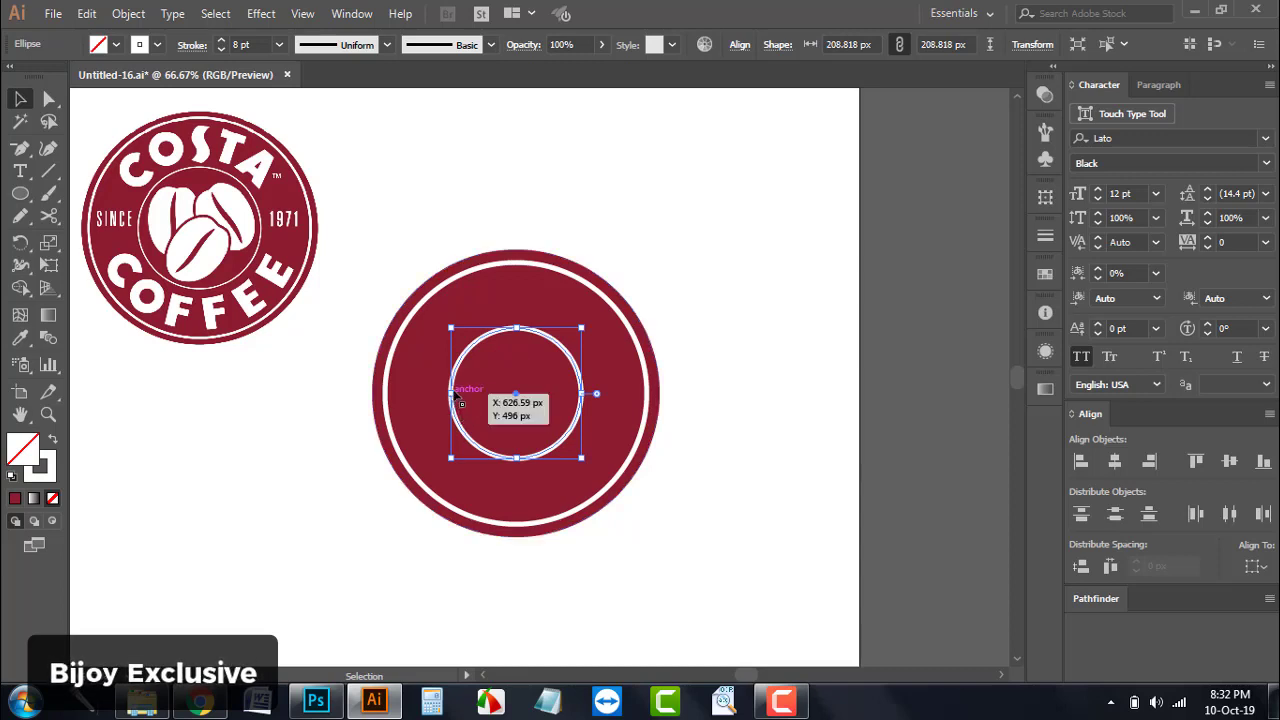
left_click_drag(452, 330, 445, 323)
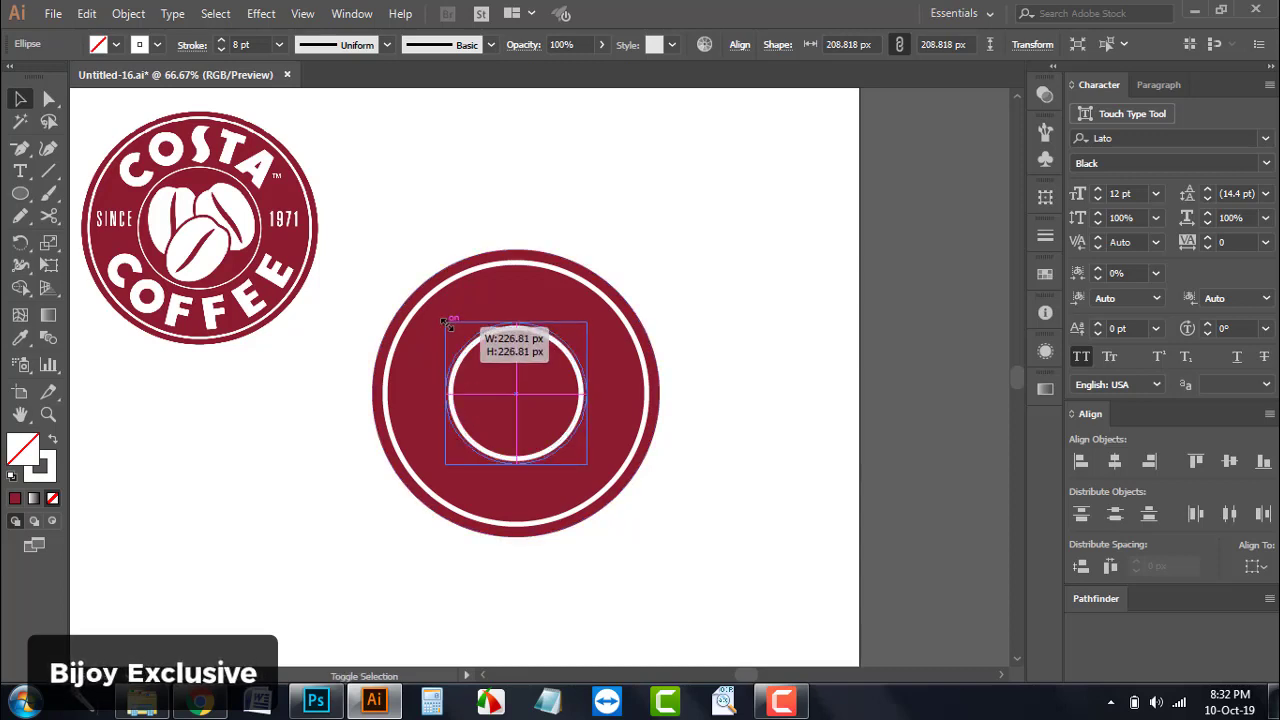
left_click(217, 49)
left_click(217, 49)
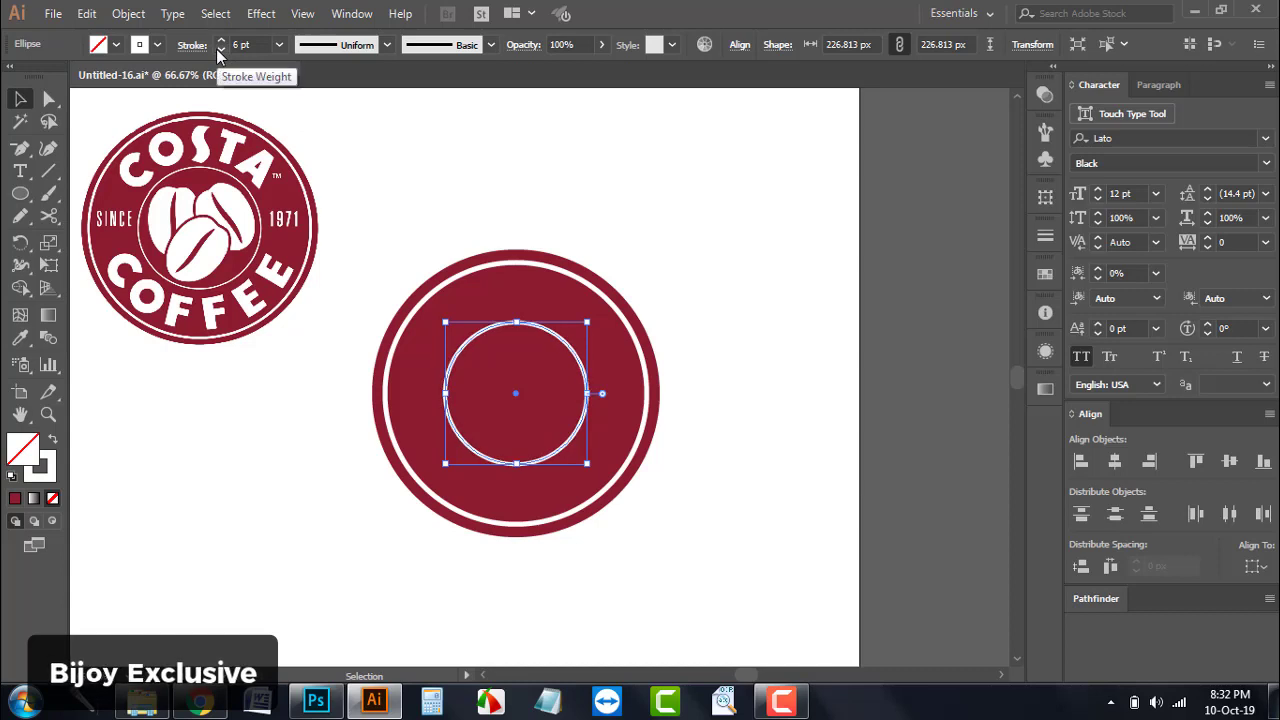
left_click(217, 49)
left_click(217, 49)
left_click(217, 49)
left_click(217, 49)
Add a slightly larger 262 px copy of the thin centre ring
left_click(470, 190)
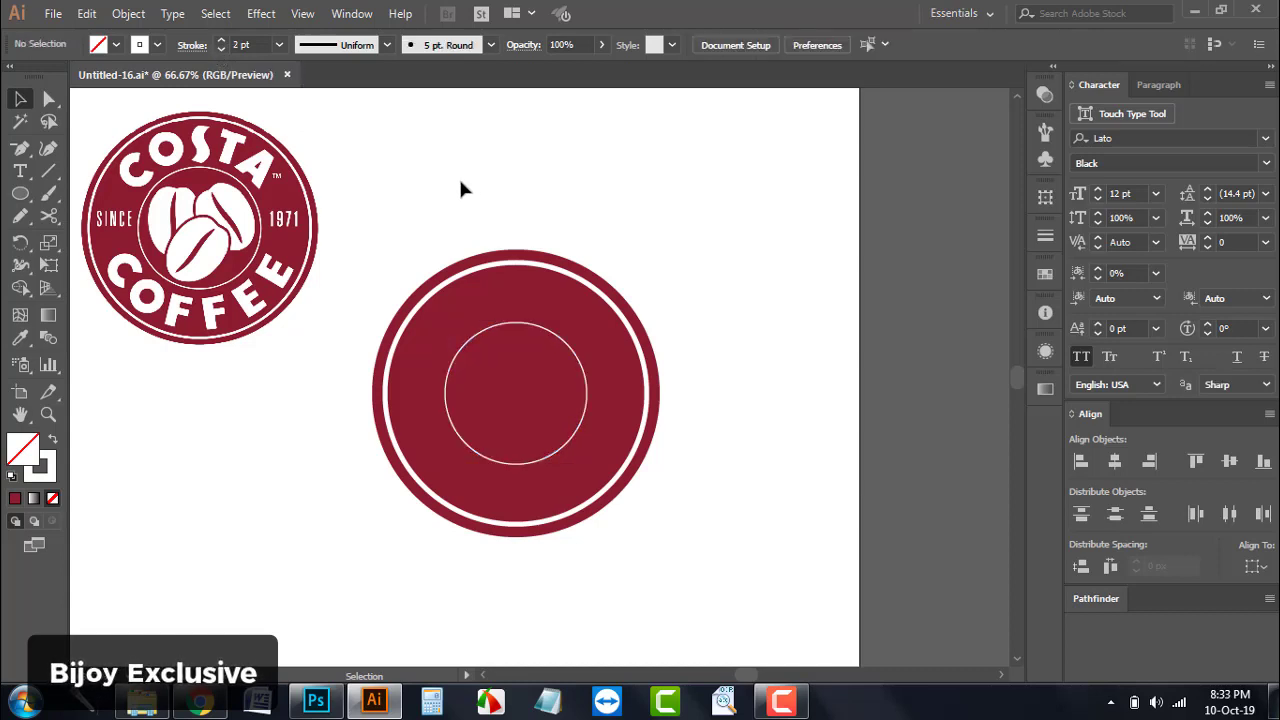
left_click(450, 375)
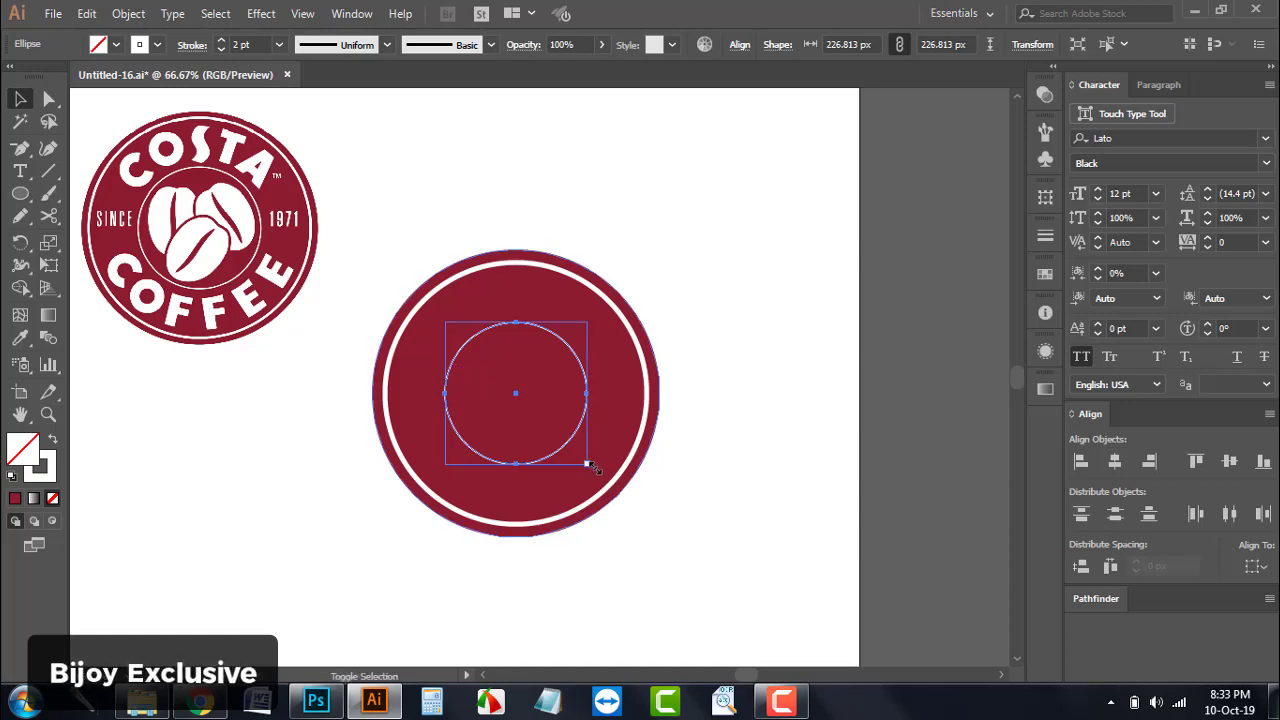
left_click_drag(591, 465, 598, 474)
left_click(711, 481)
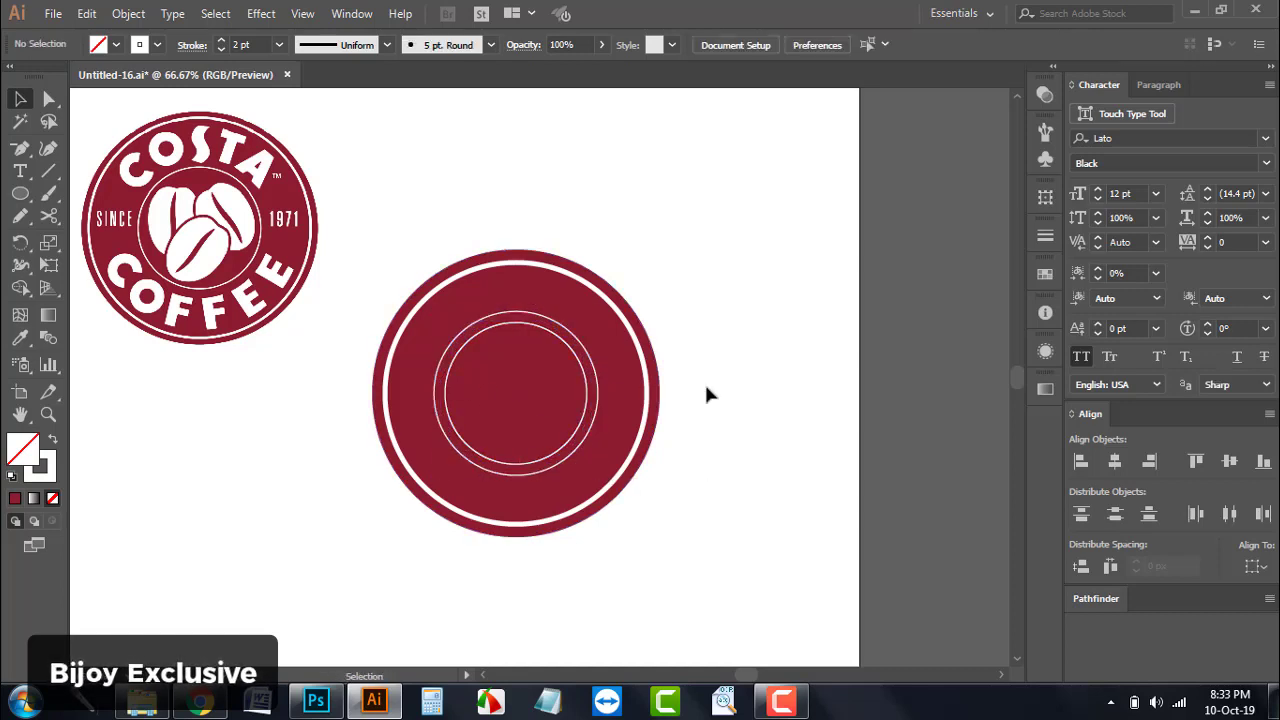
Place Type on a Path placeholder text around the larger thin ring
scroll(449, 351, "up", 4)
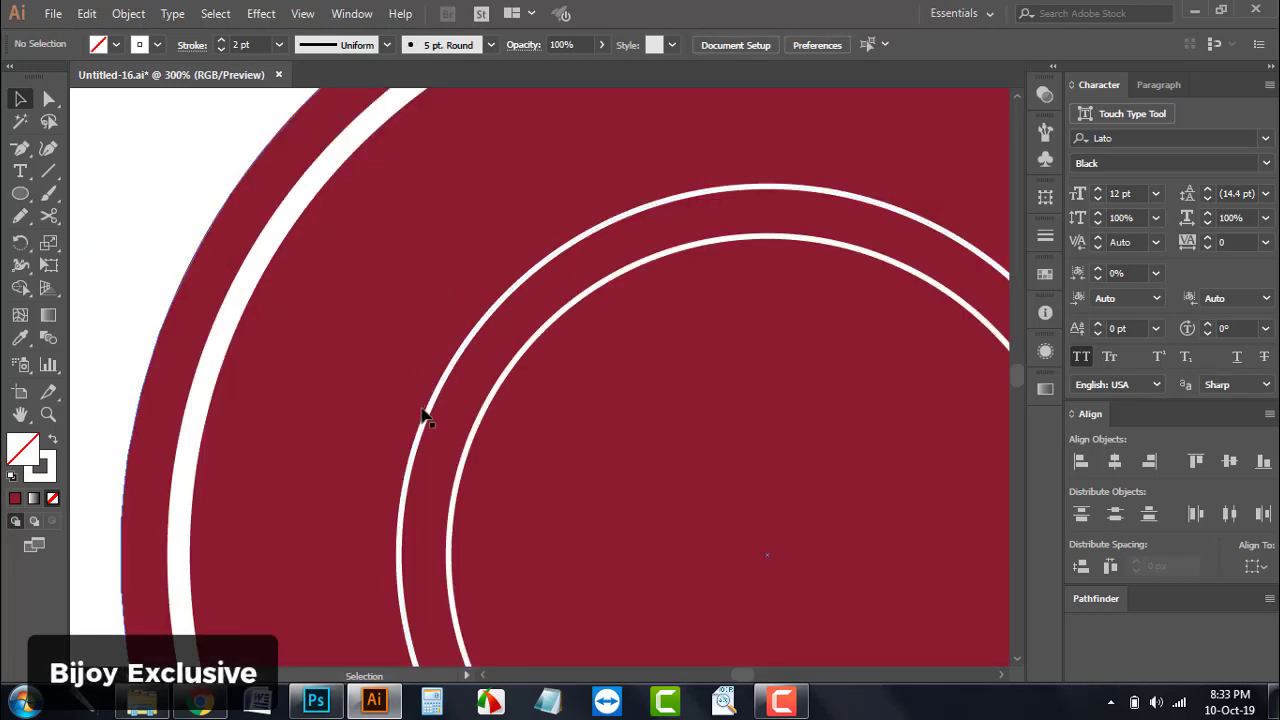
left_click(410, 405)
scroll(400, 400, "down", 4)
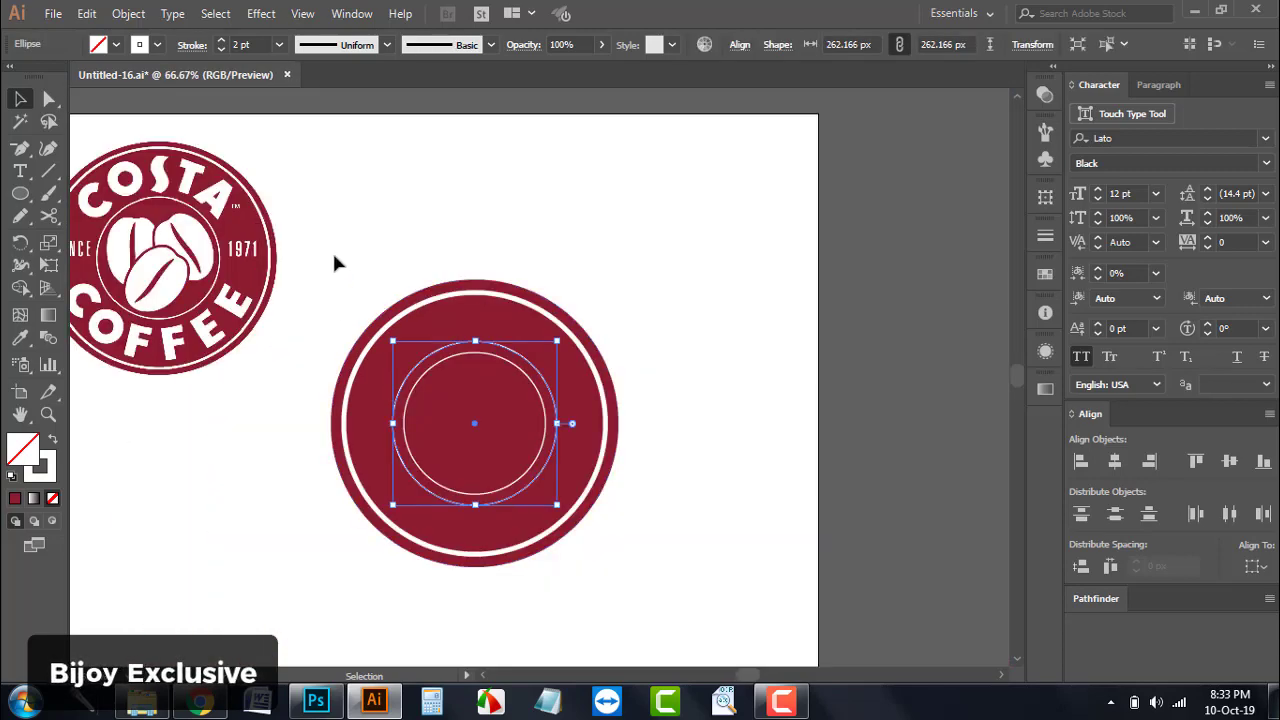
left_click(334, 263)
scroll(371, 391, "up", 1)
left_click(408, 415)
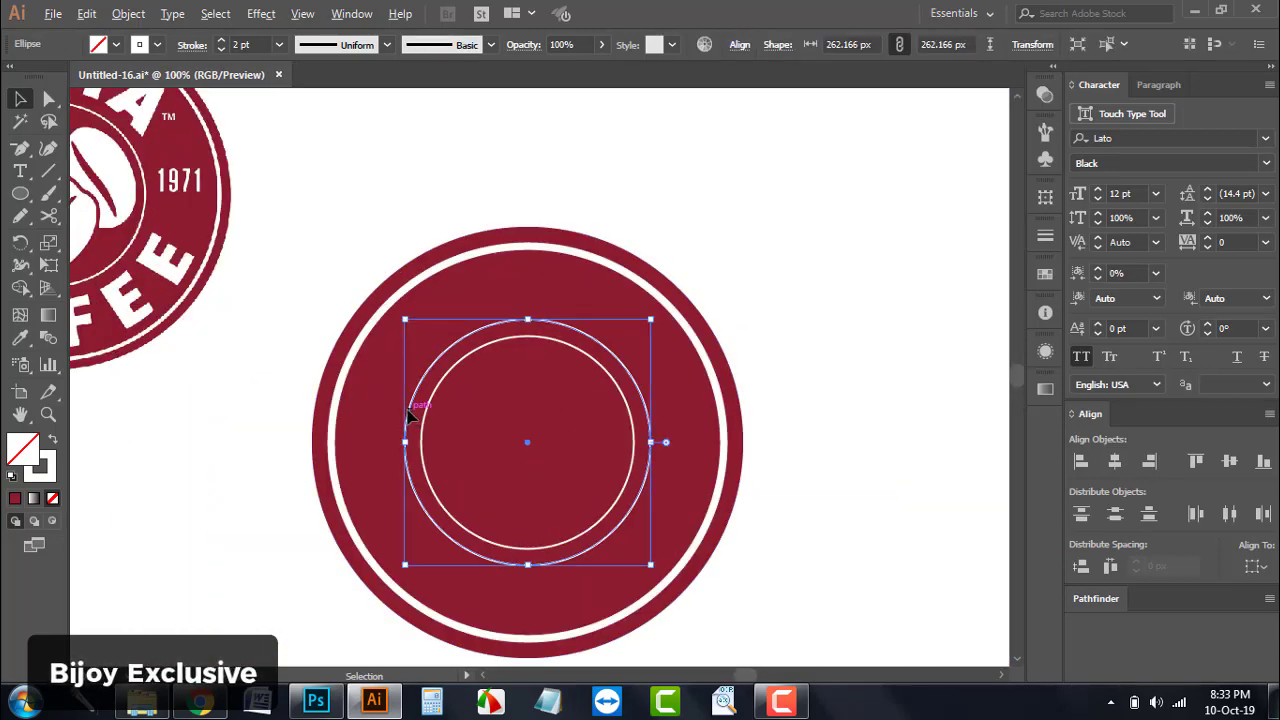
scroll(408, 415, "up", 1)
left_click(20, 171)
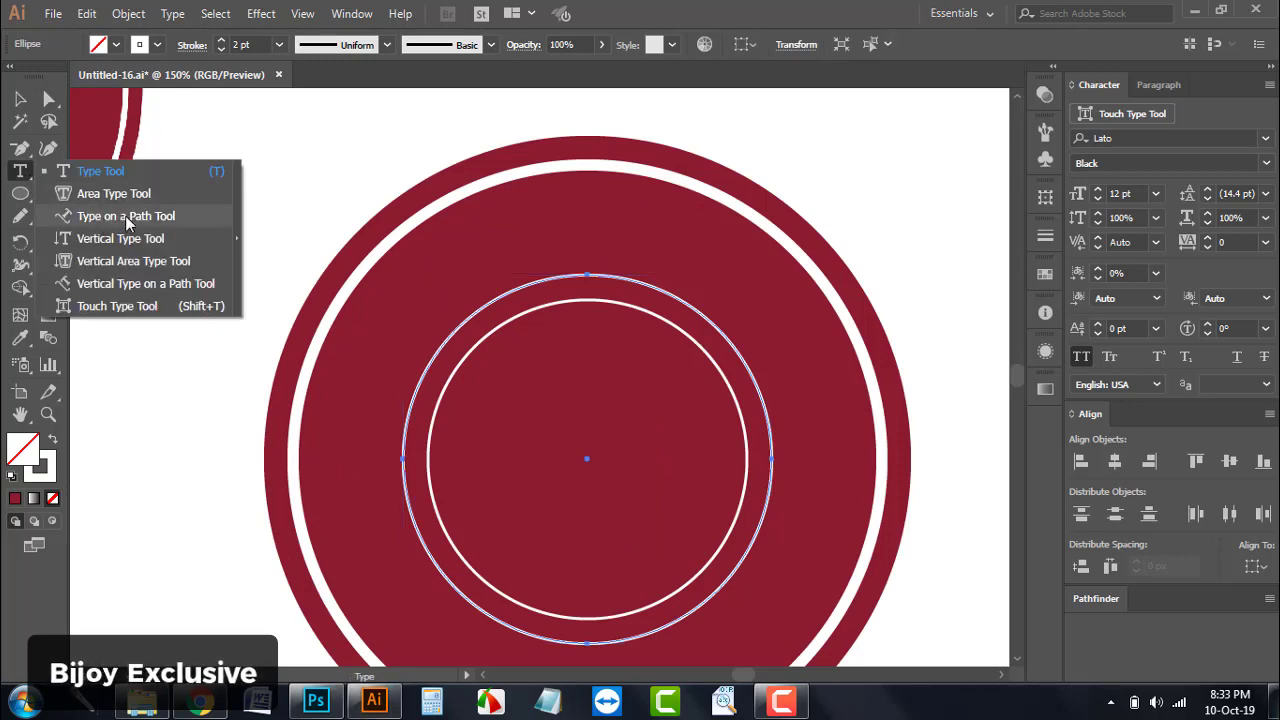
left_click(127, 216)
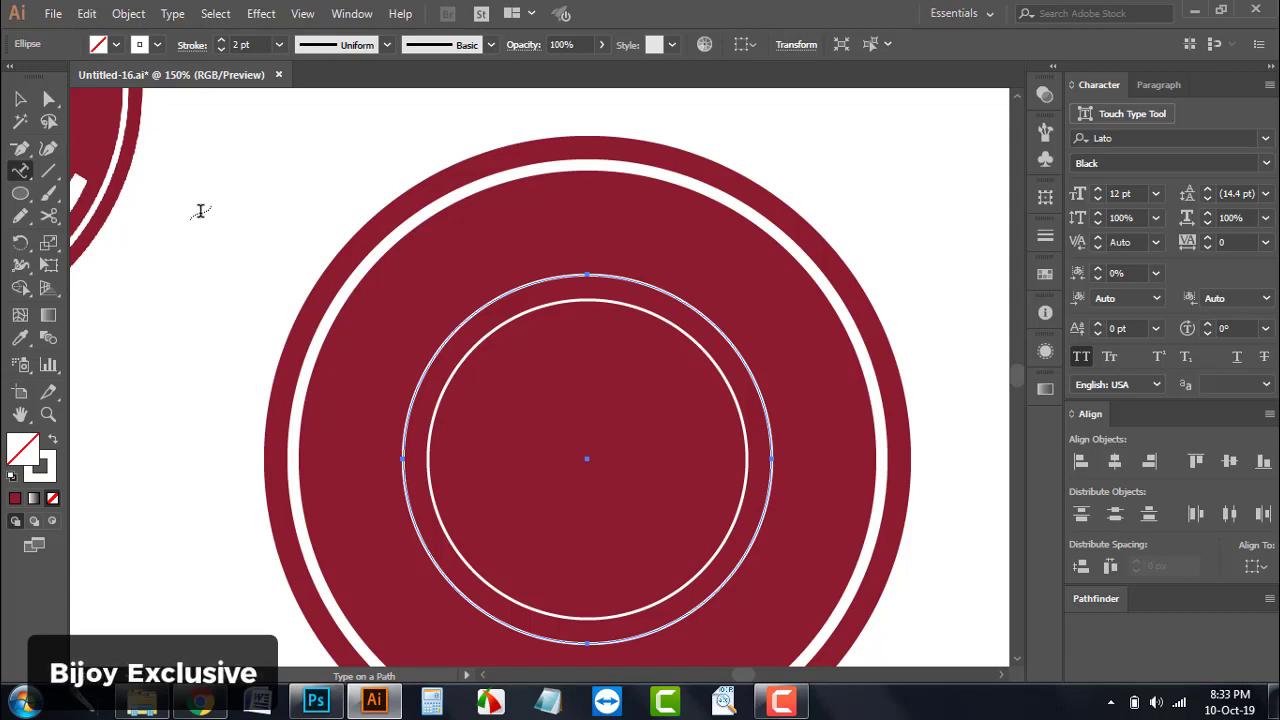
left_click(402, 459)
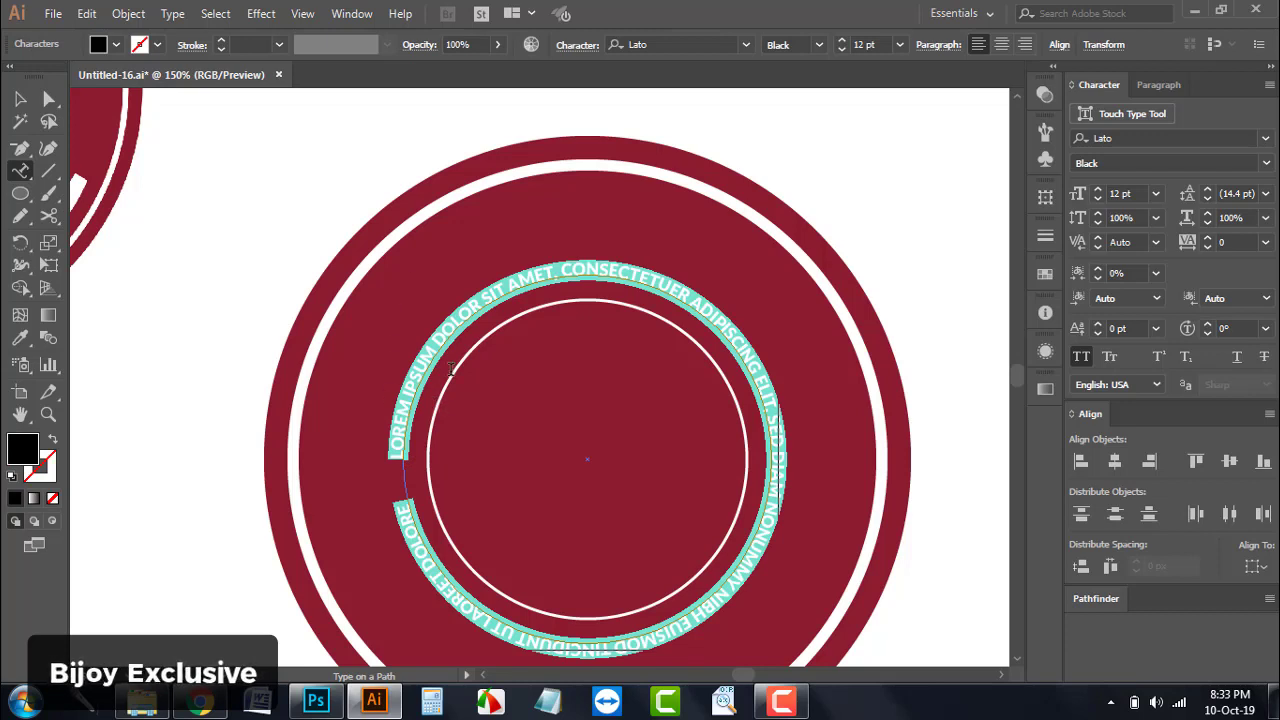
Select all of the path text and set its fill to white
key("Escape")
left_click(402, 418)
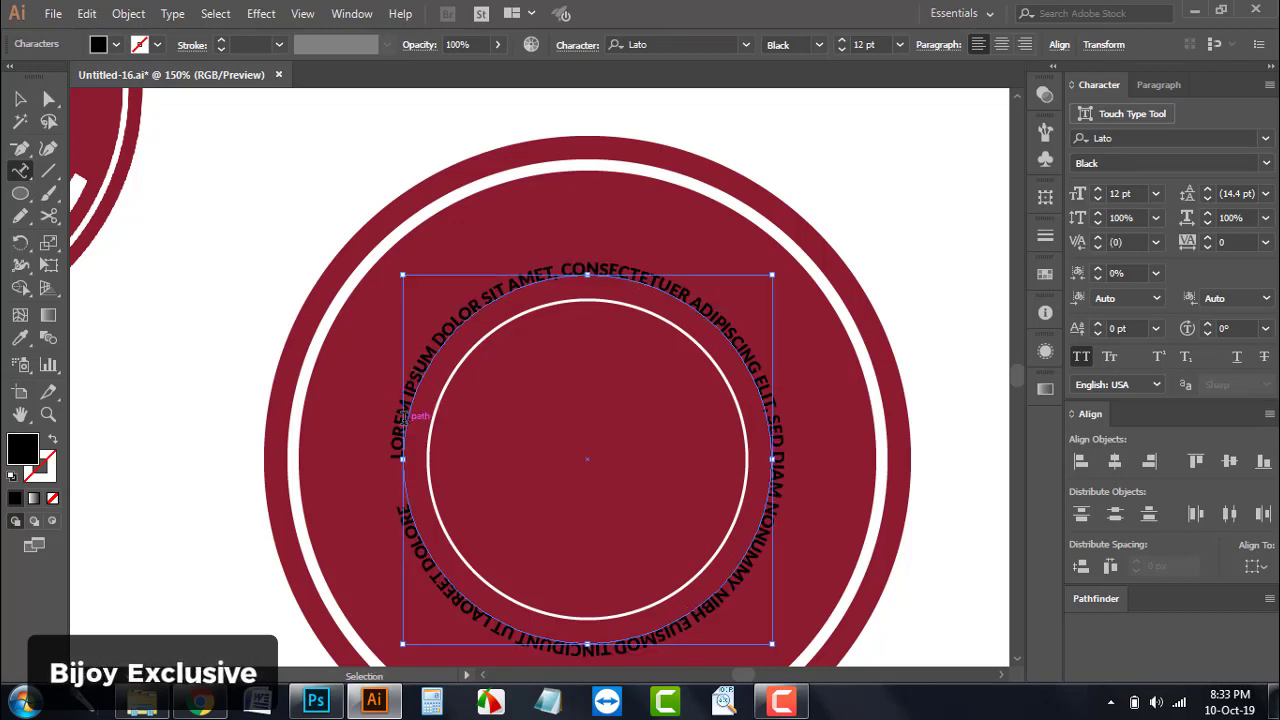
key("ctrl+a")
left_click(115, 45)
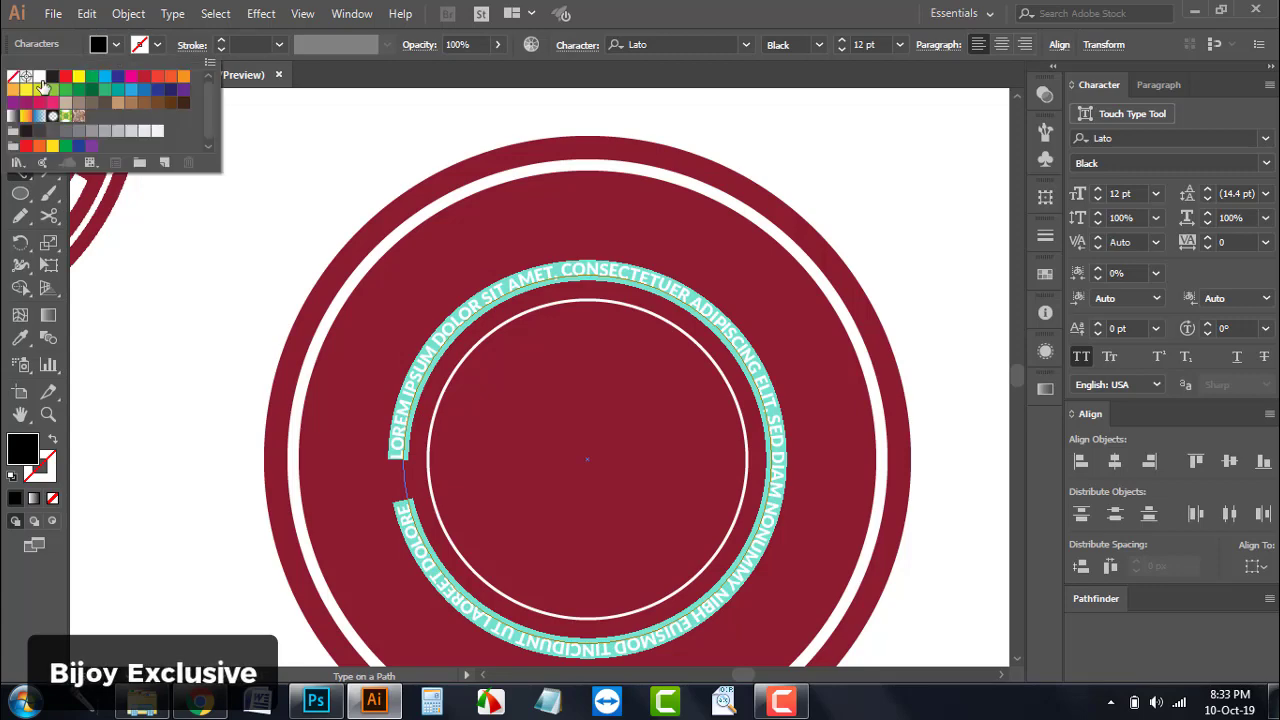
left_click(39, 77)
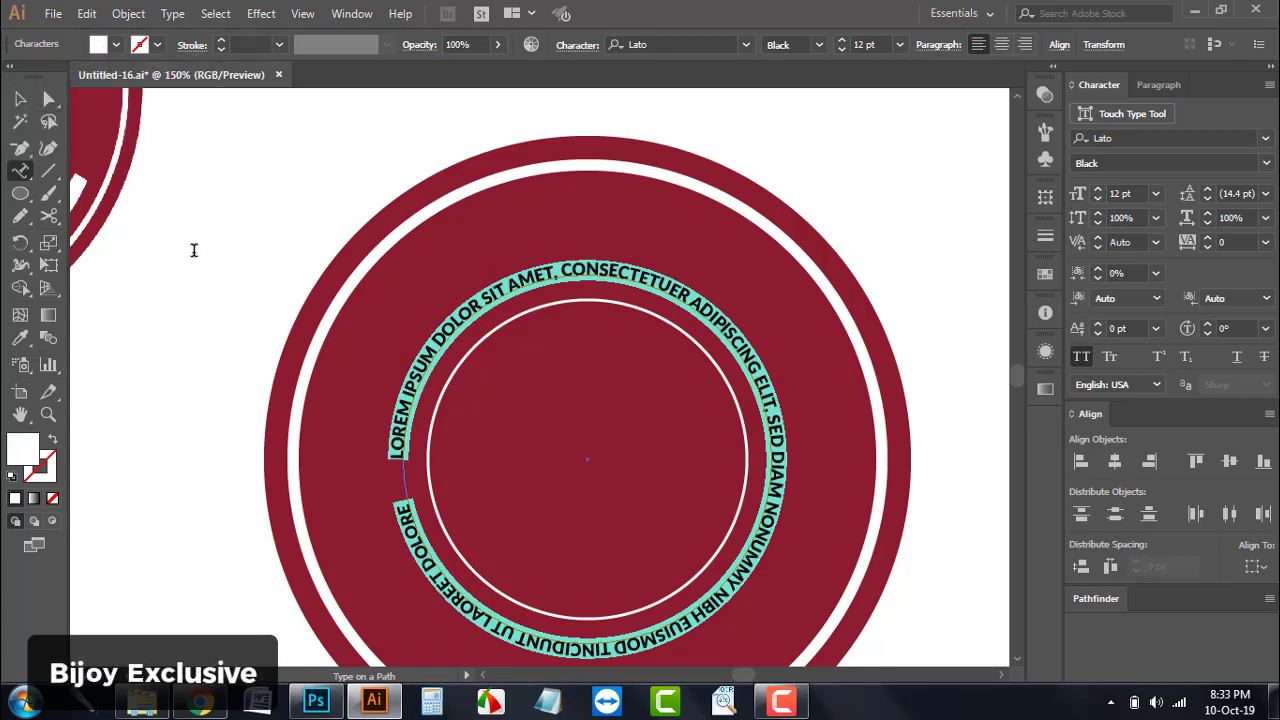
left_click(20, 100)
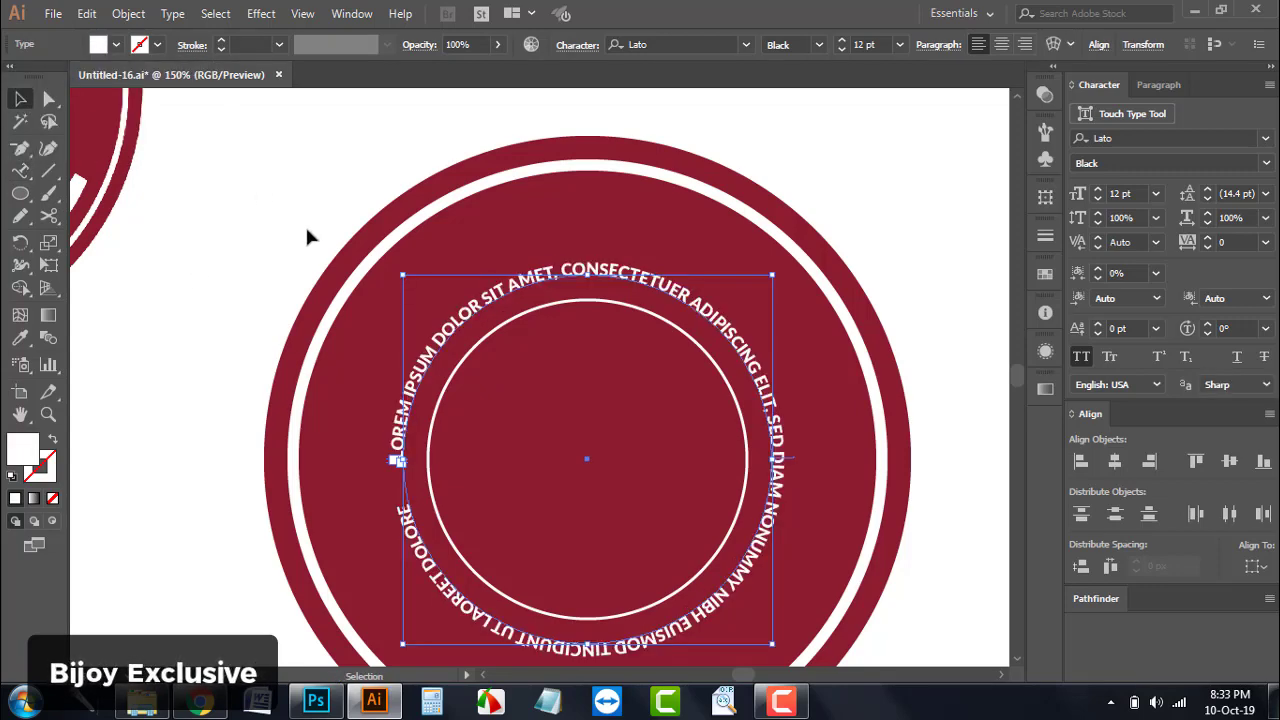
scroll(300, 220, "down", 3)
scroll(421, 262, "down", 1)
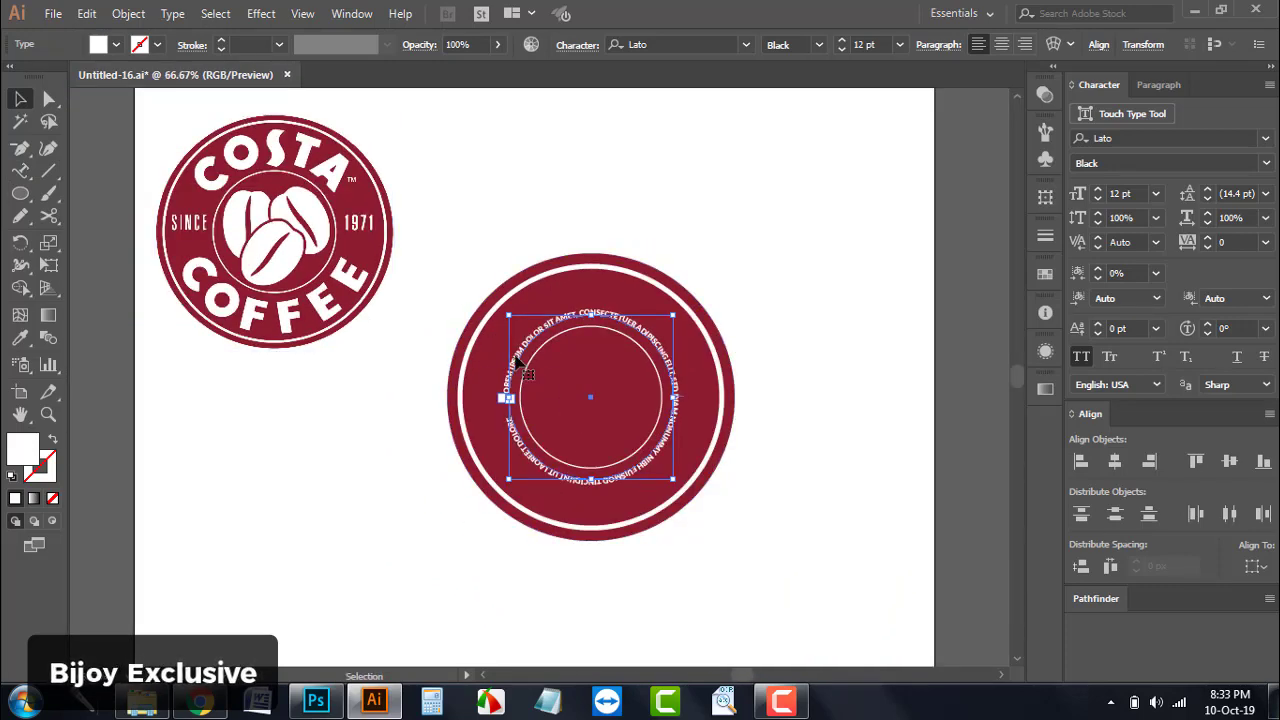
Replace the circular placeholder text with COSTA
double_click(507, 397)
key("ctrl+a")
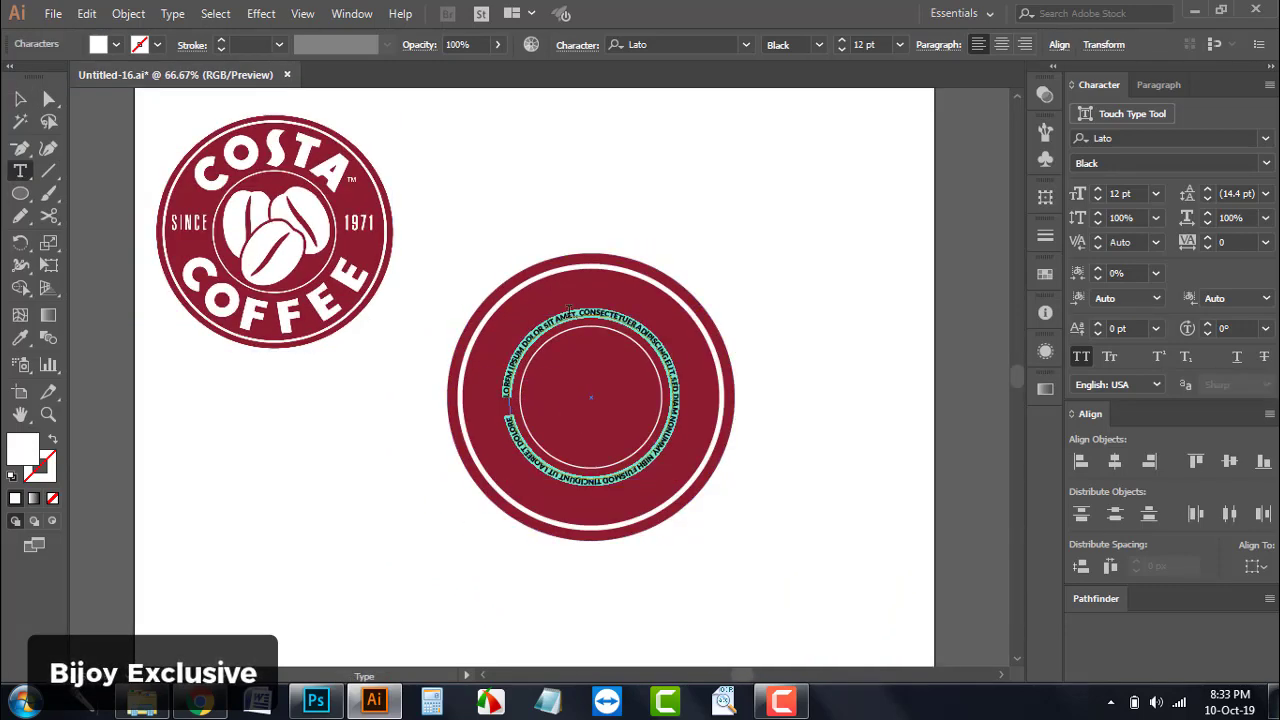
key("BackSpace")
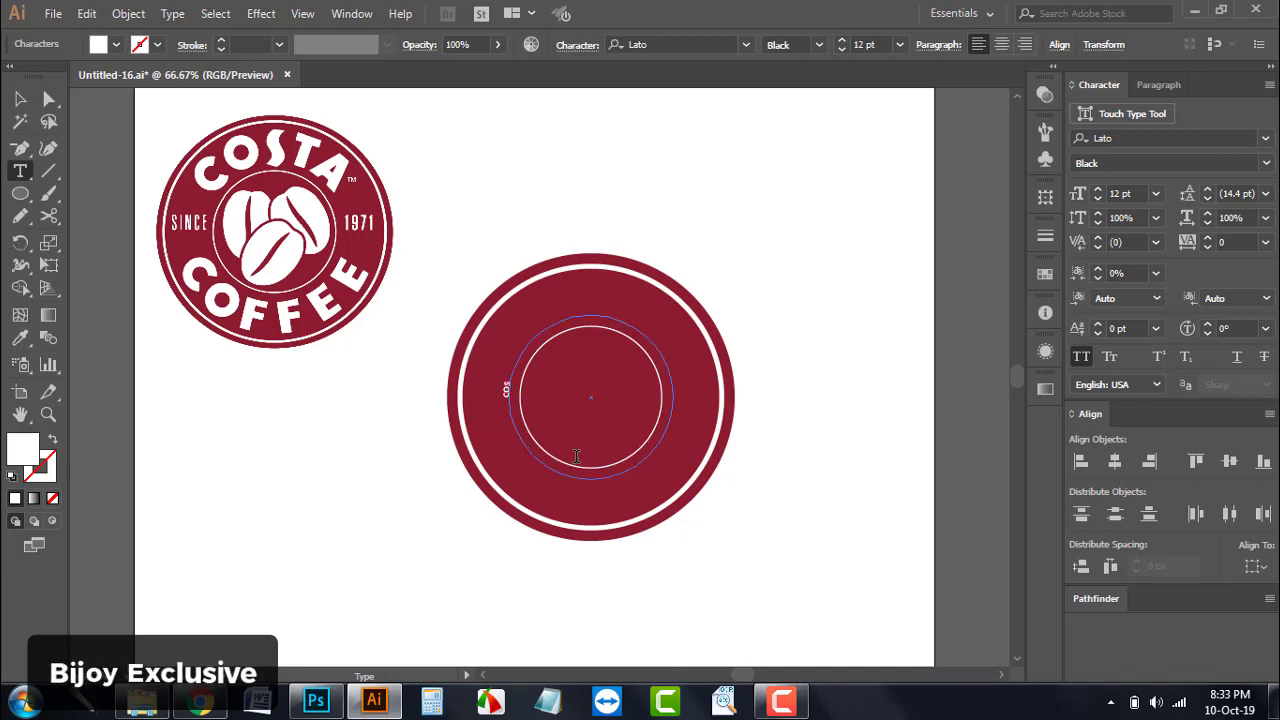
left_click(20, 98)
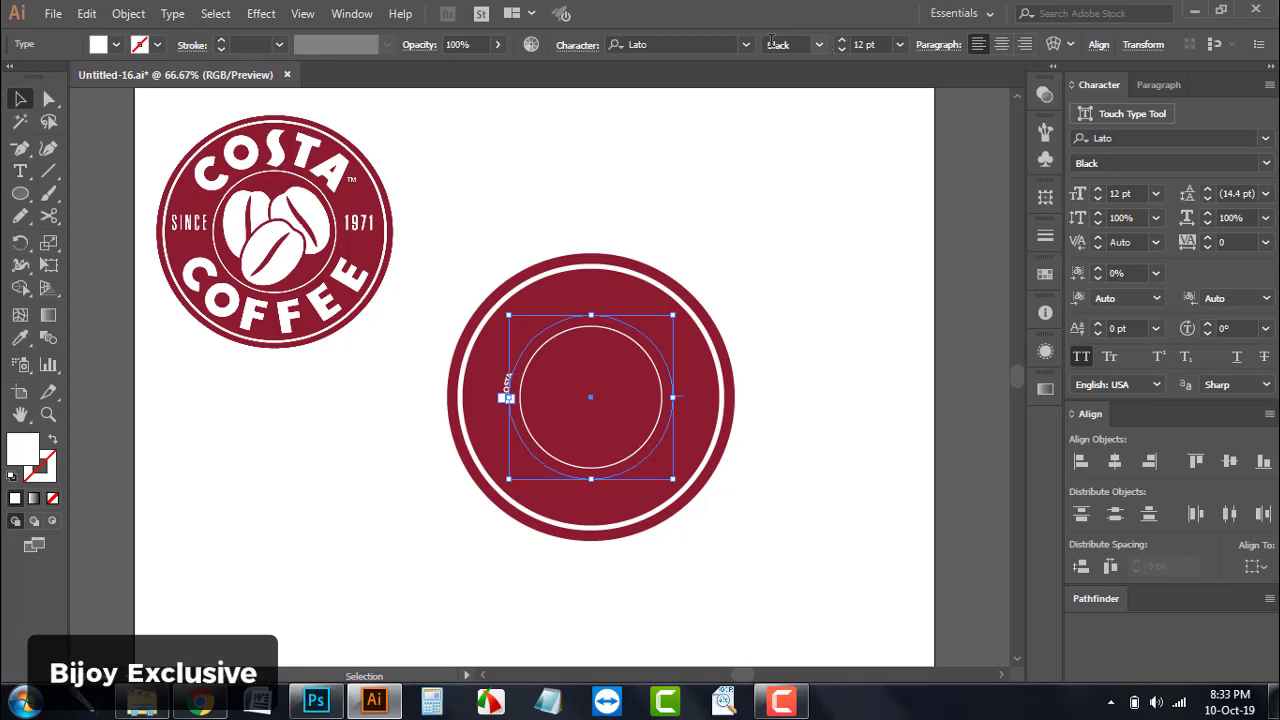
left_click_drag(669, 206, 620, 196)
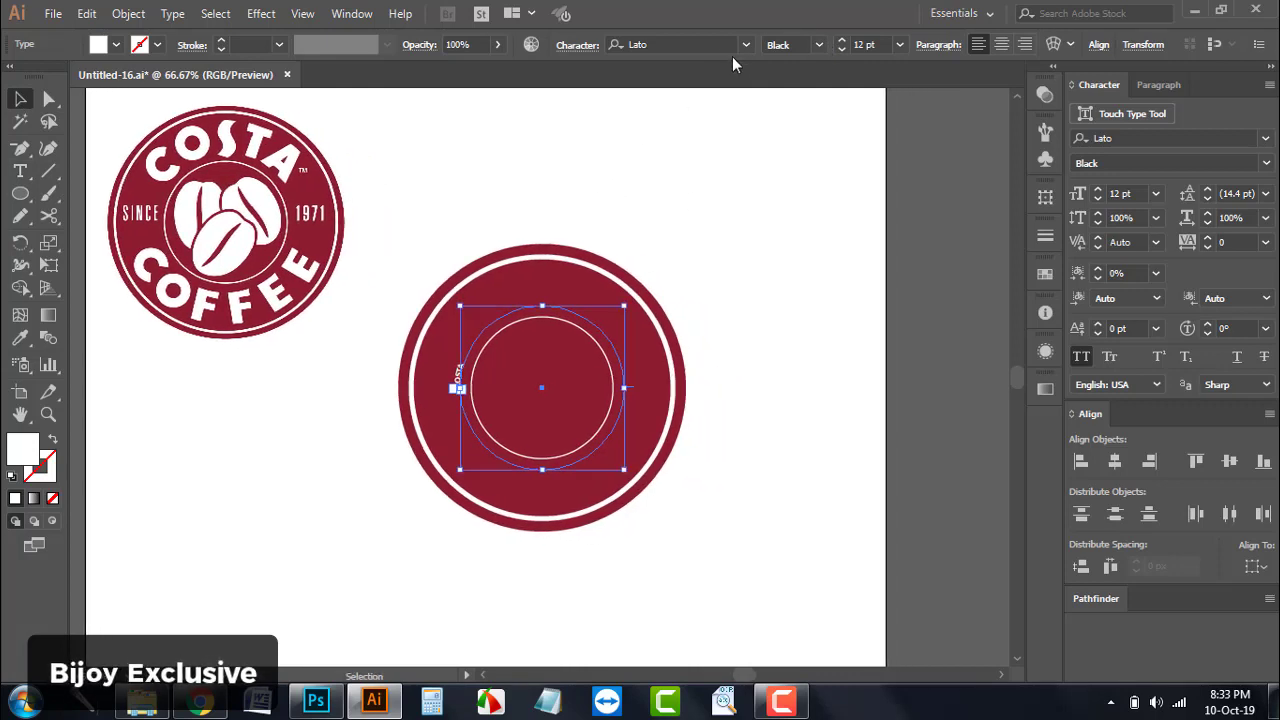
Set the COSTA text size to 72 pt, then increase it to 81 pt
left_click(899, 44)
left_click(915, 388)
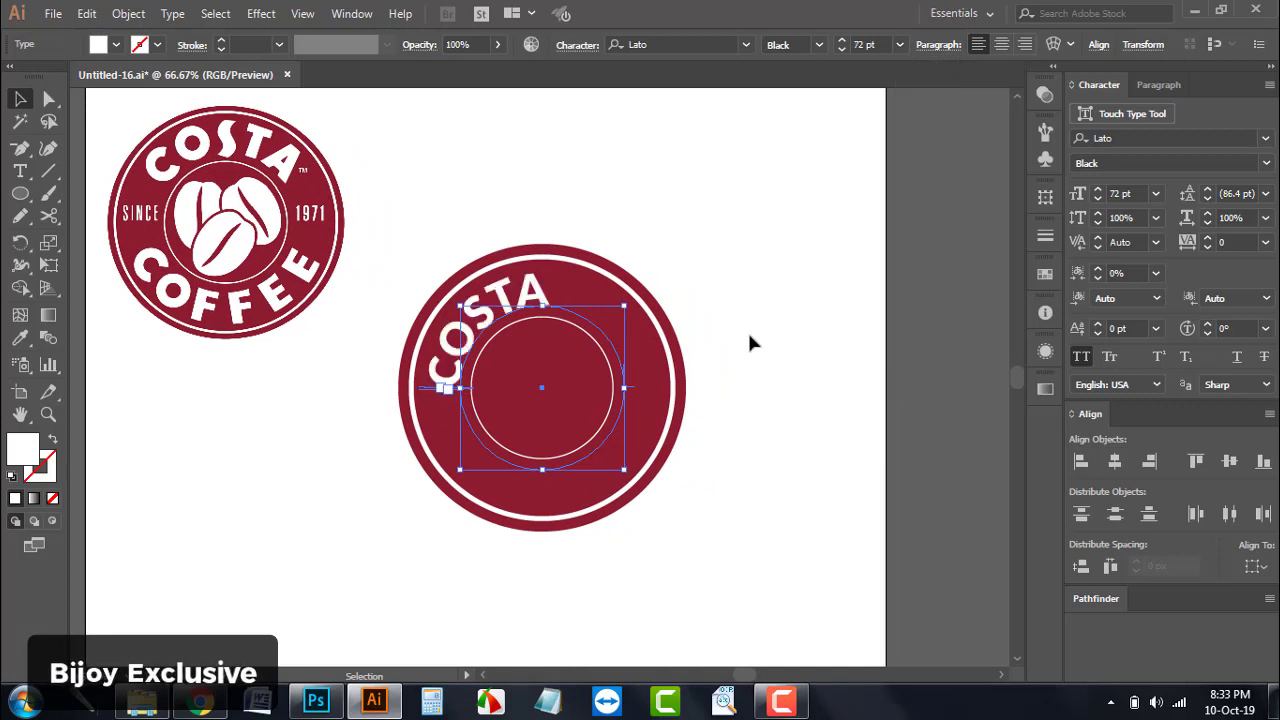
scroll(515, 347, "up", 1)
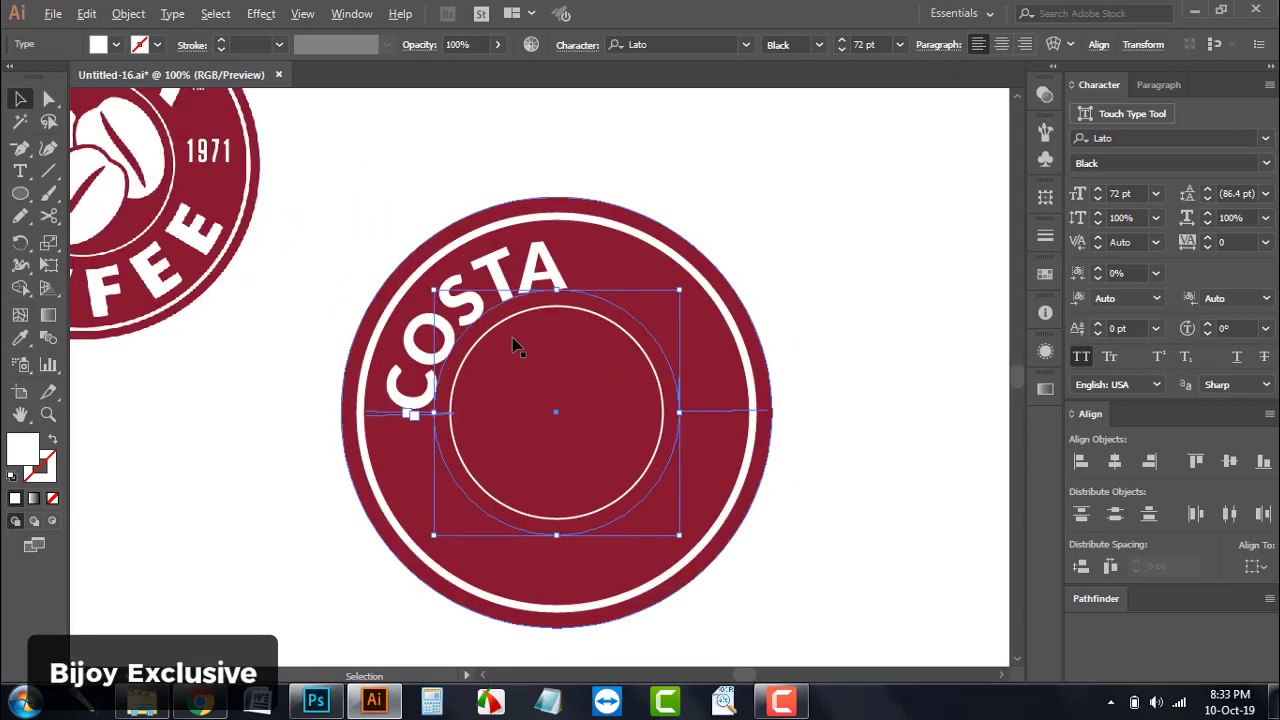
left_click(842, 41)
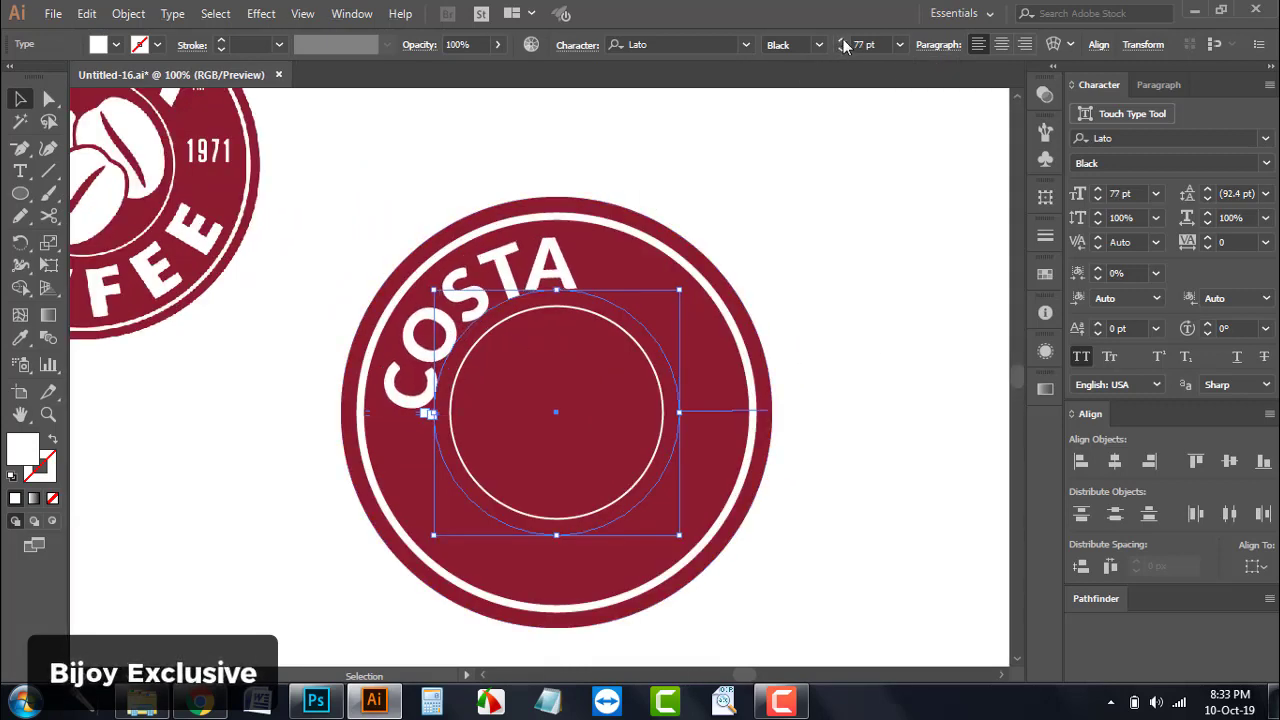
left_click(842, 41)
left_click(842, 41)
left_click(842, 41)
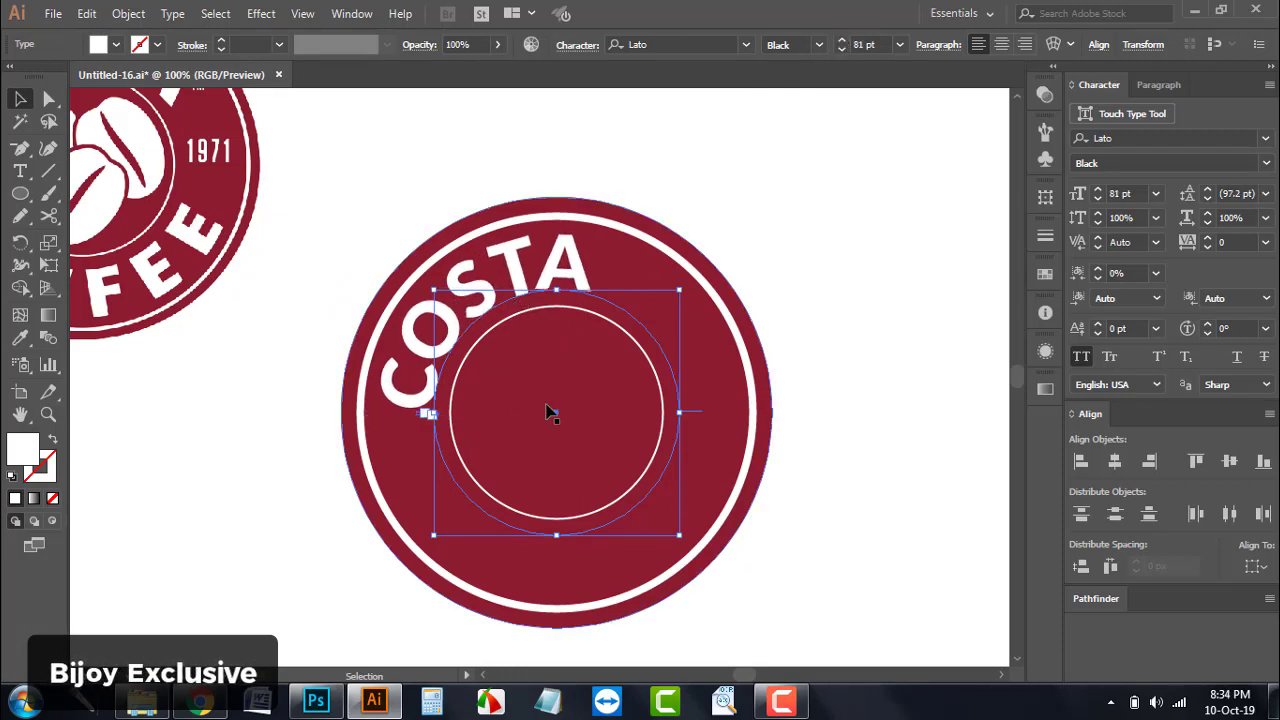
Slide COSTA along the circle so it is centred across the top of the disc
scroll(526, 400, "up", 1)
scroll(378, 422, "up", 1)
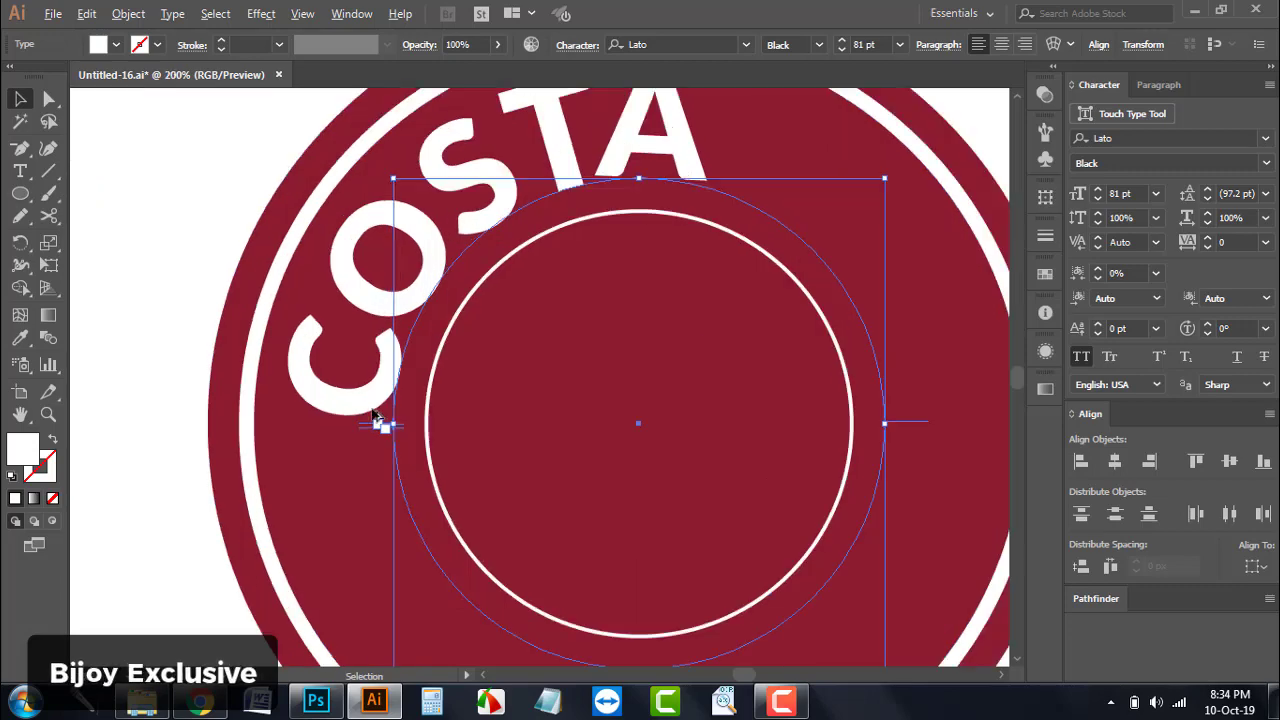
scroll(380, 423, "up", 1)
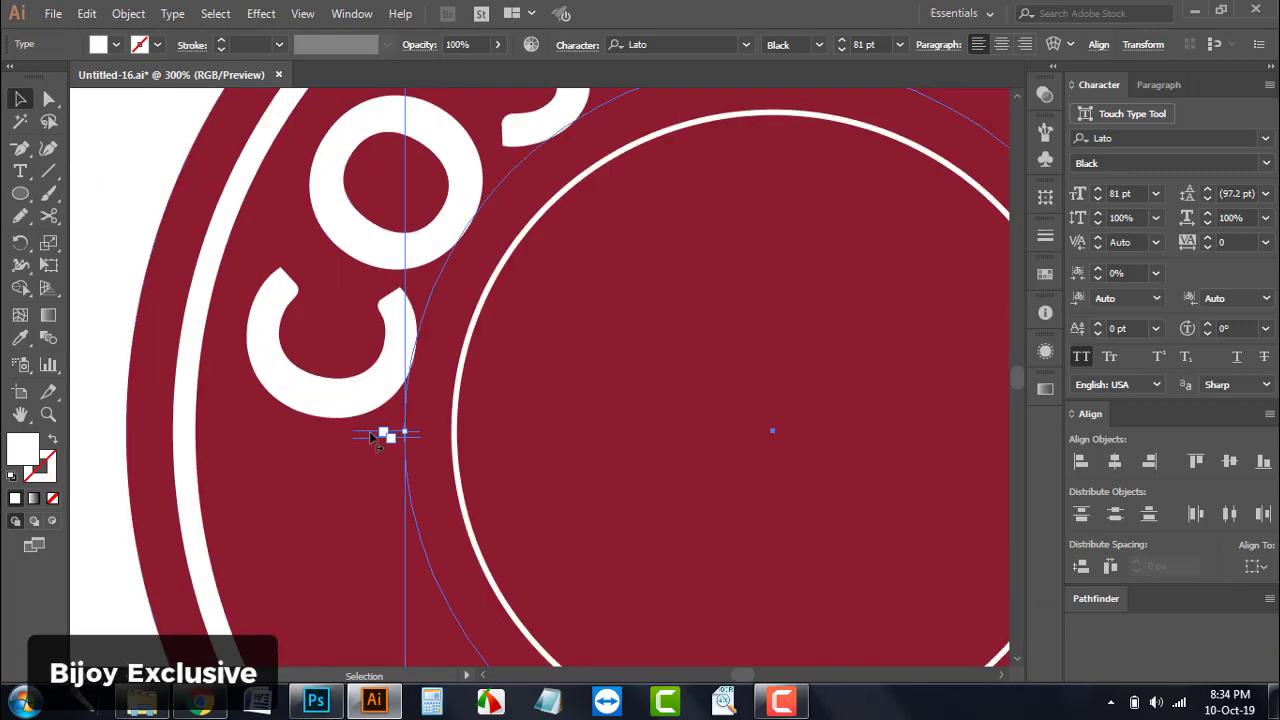
left_click_drag(668, 354, 379, 315)
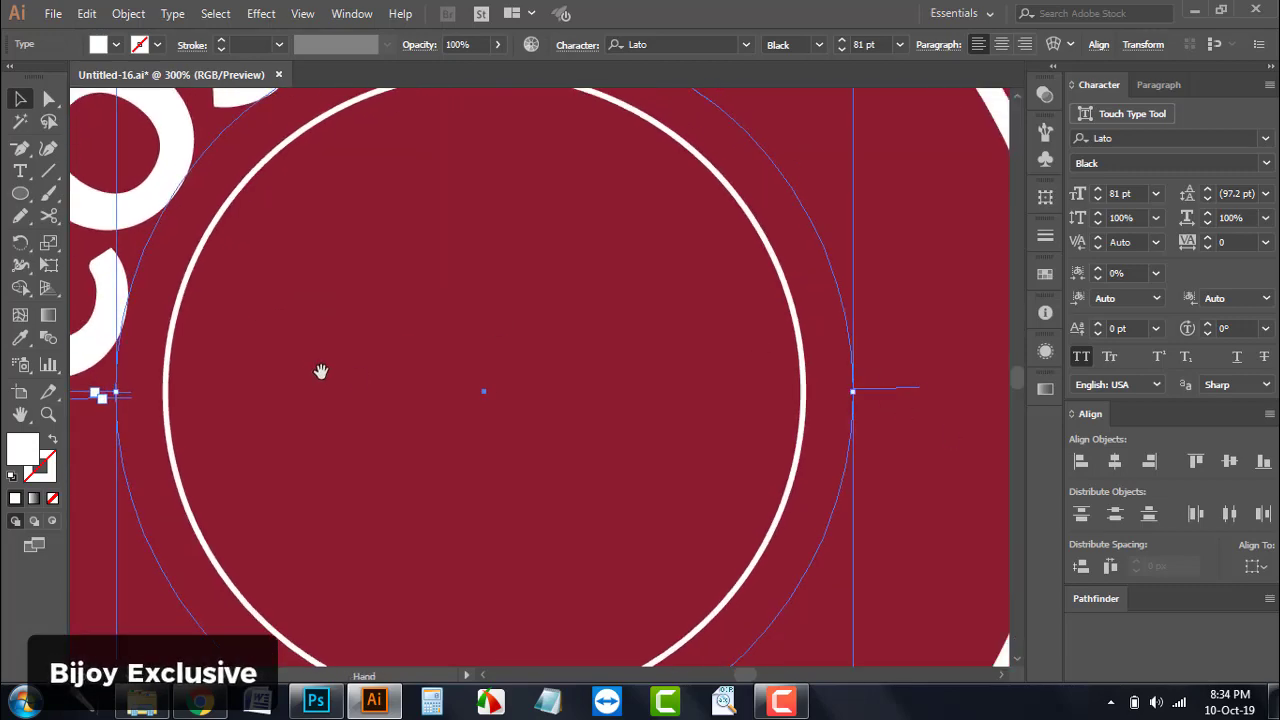
left_click_drag(320, 366, 573, 409)
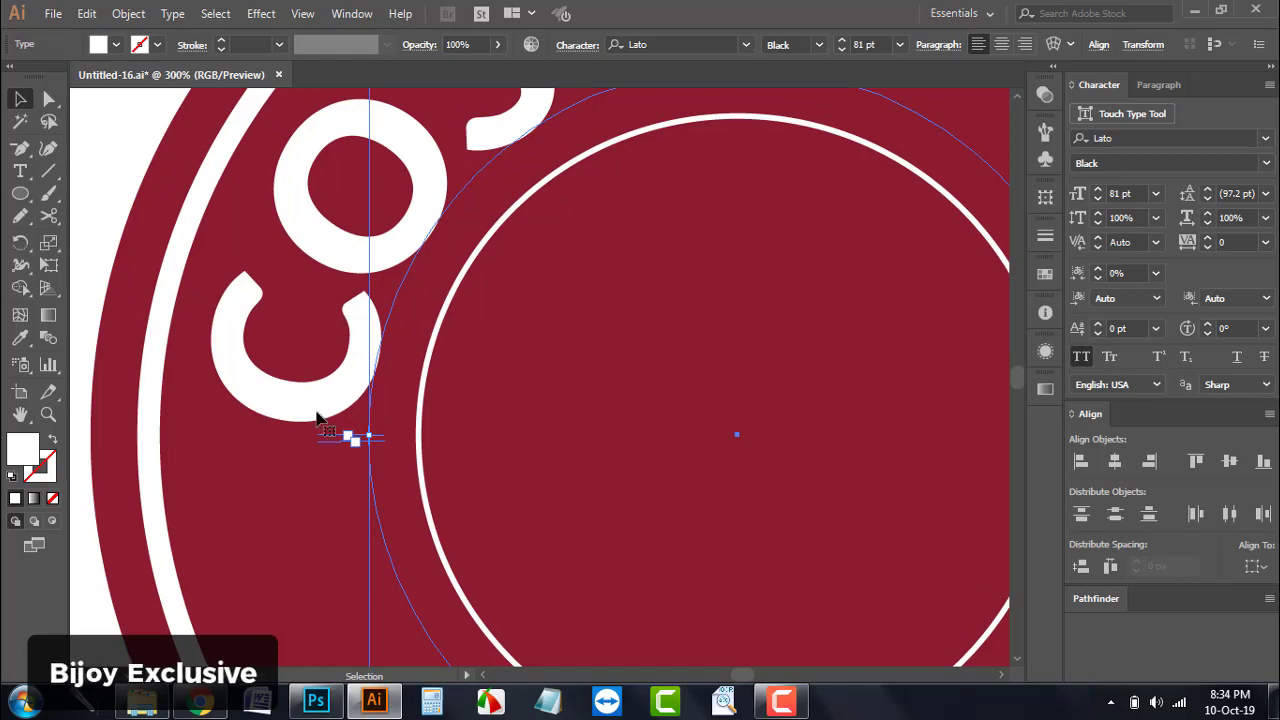
scroll(282, 424, "down", 1)
scroll(325, 435, "up", 1)
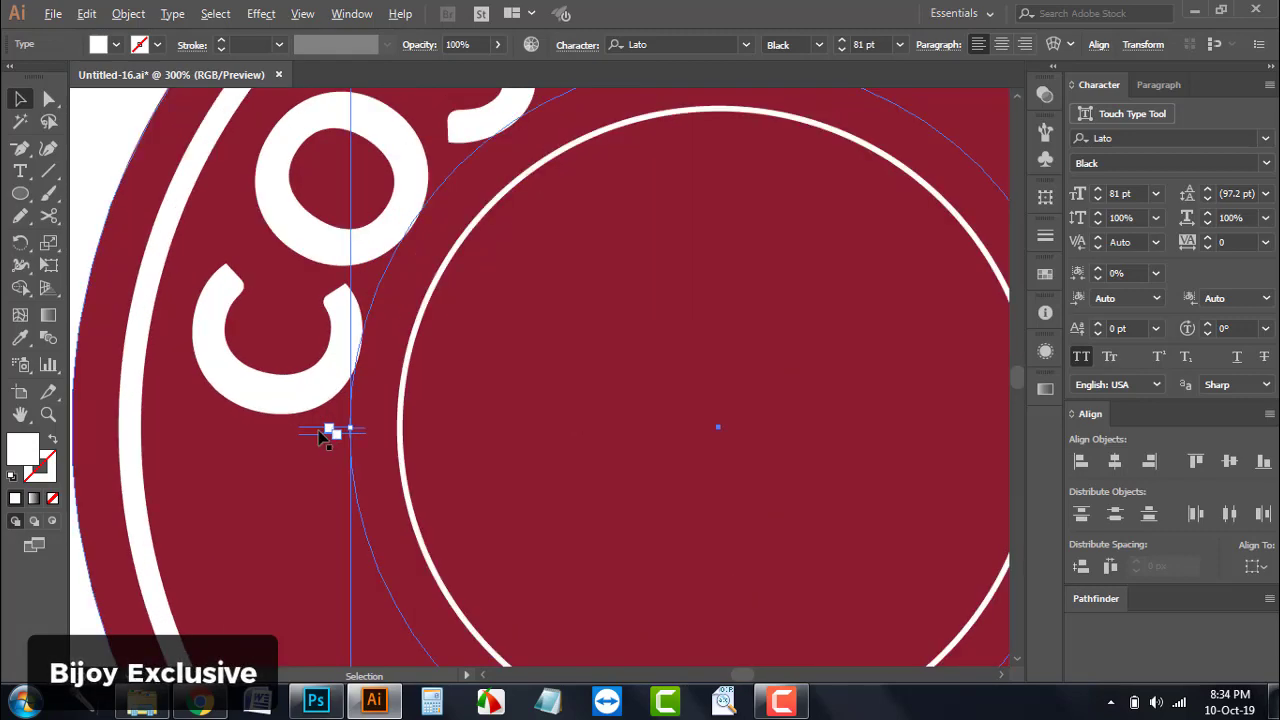
left_click_drag(478, 421, 366, 396)
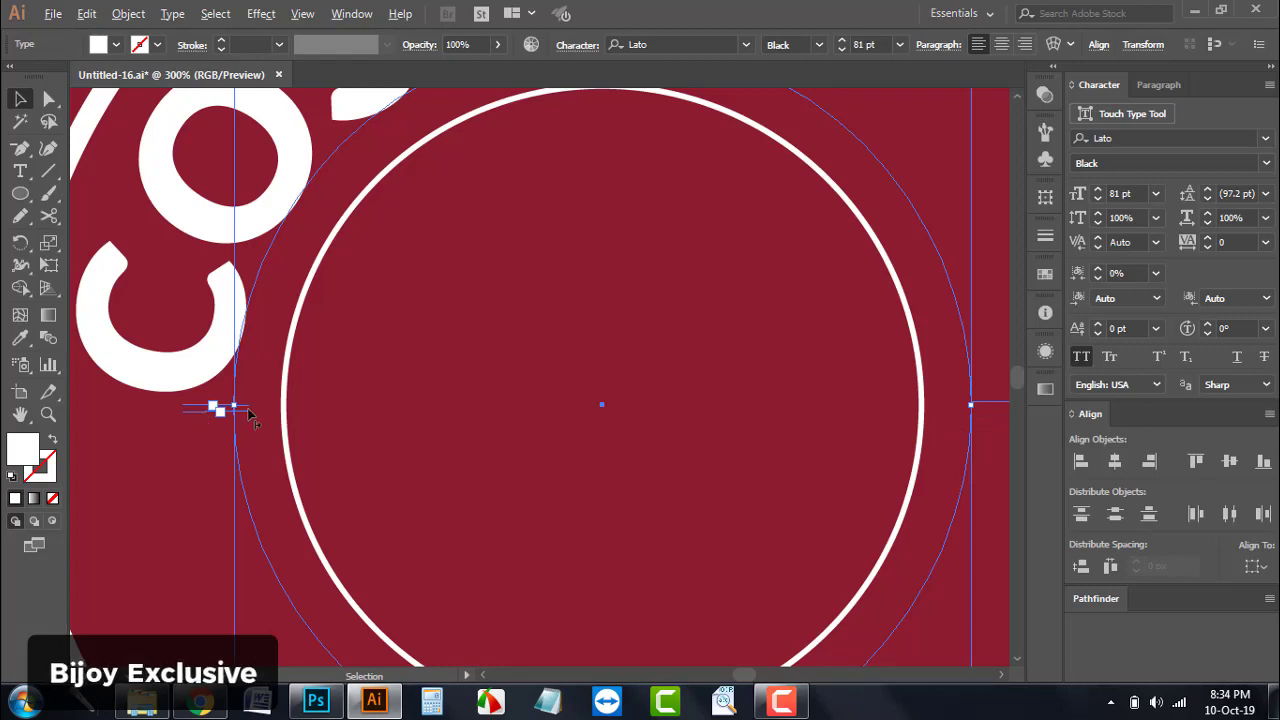
scroll(248, 411, "down", 1)
left_click_drag(220, 412, 272, 207)
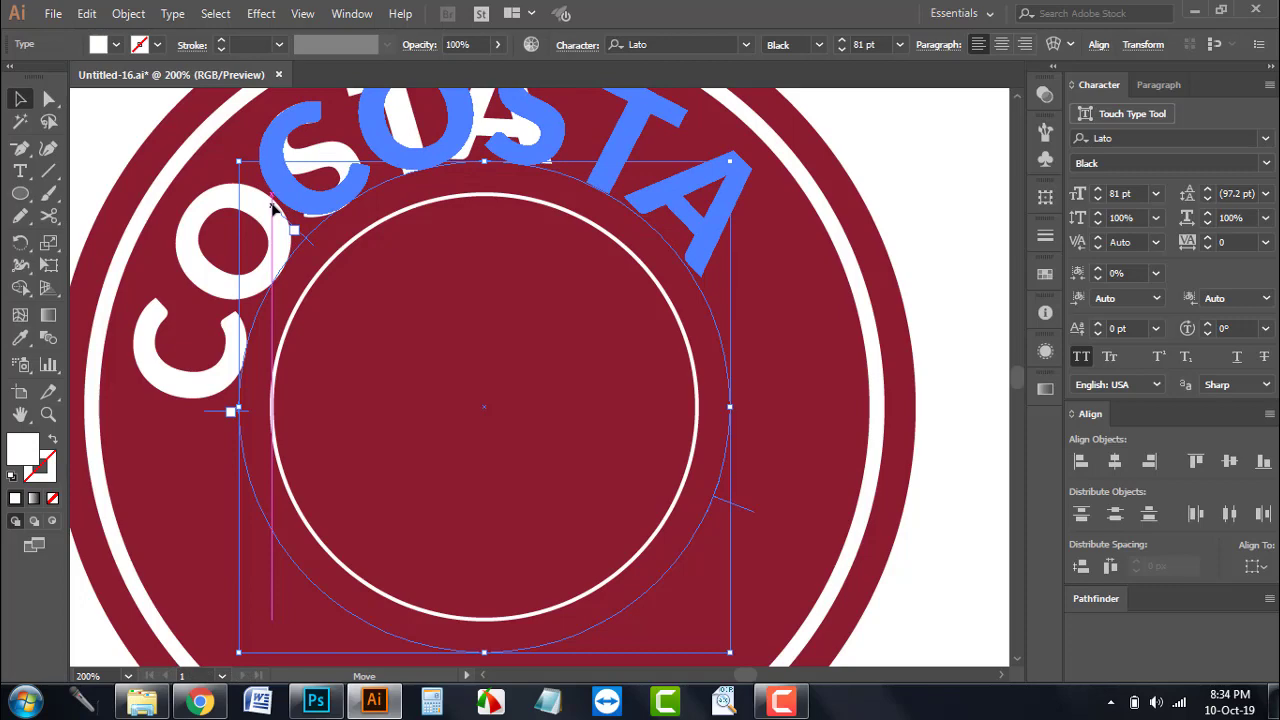
scroll(590, 297, "down", 1)
left_click(788, 249)
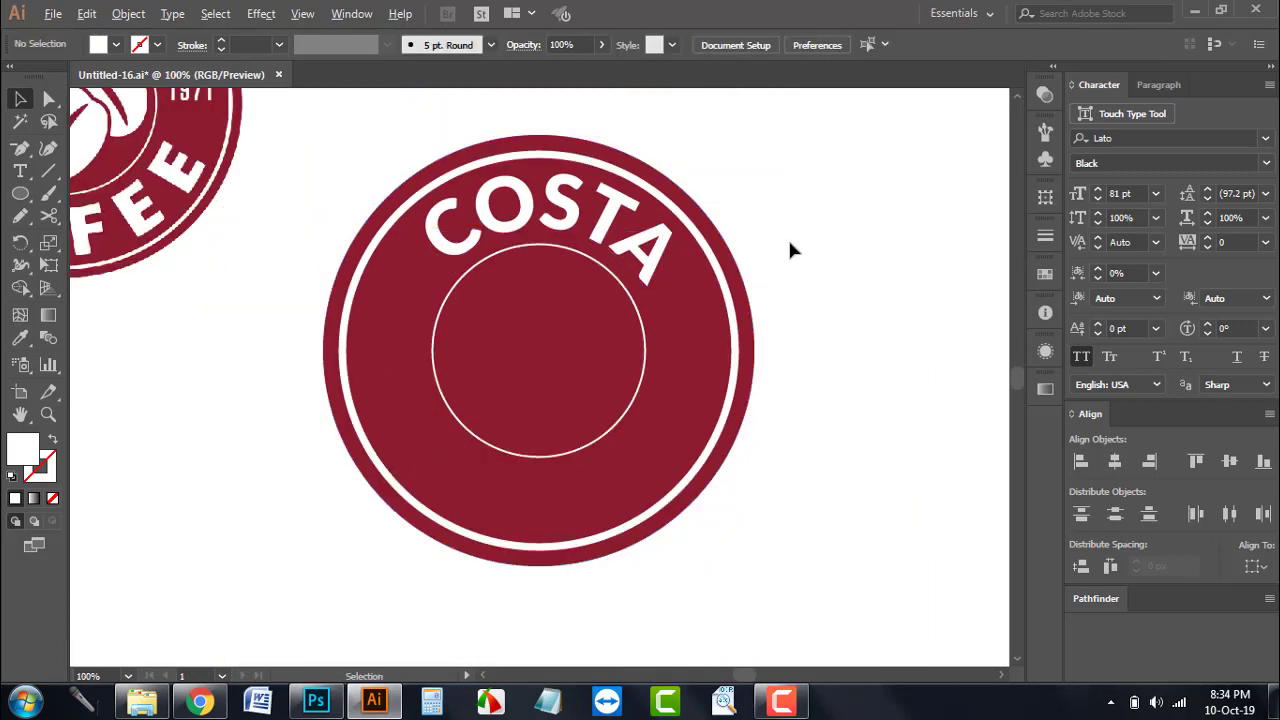
scroll(788, 220, "down", 2)
scroll(750, 240, "up", 1)
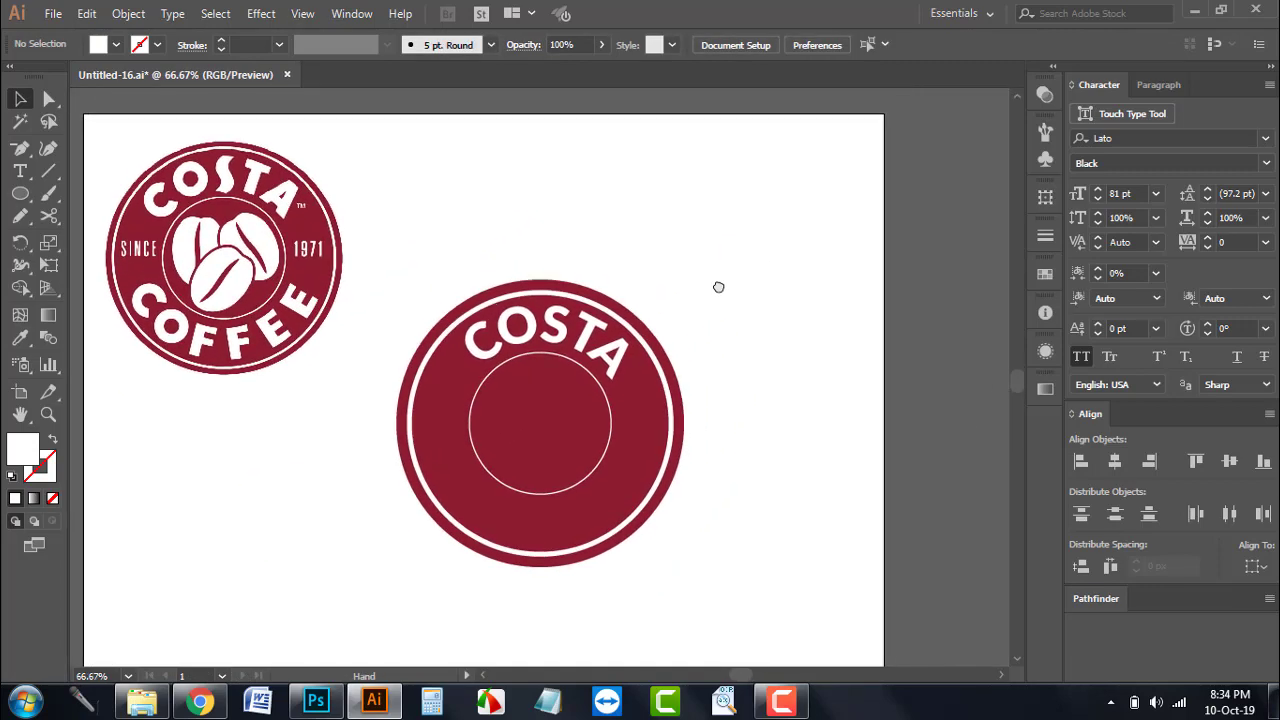
Duplicate the COSTA path text in place and flip the copy to the disc's bottom
left_click(566, 338)
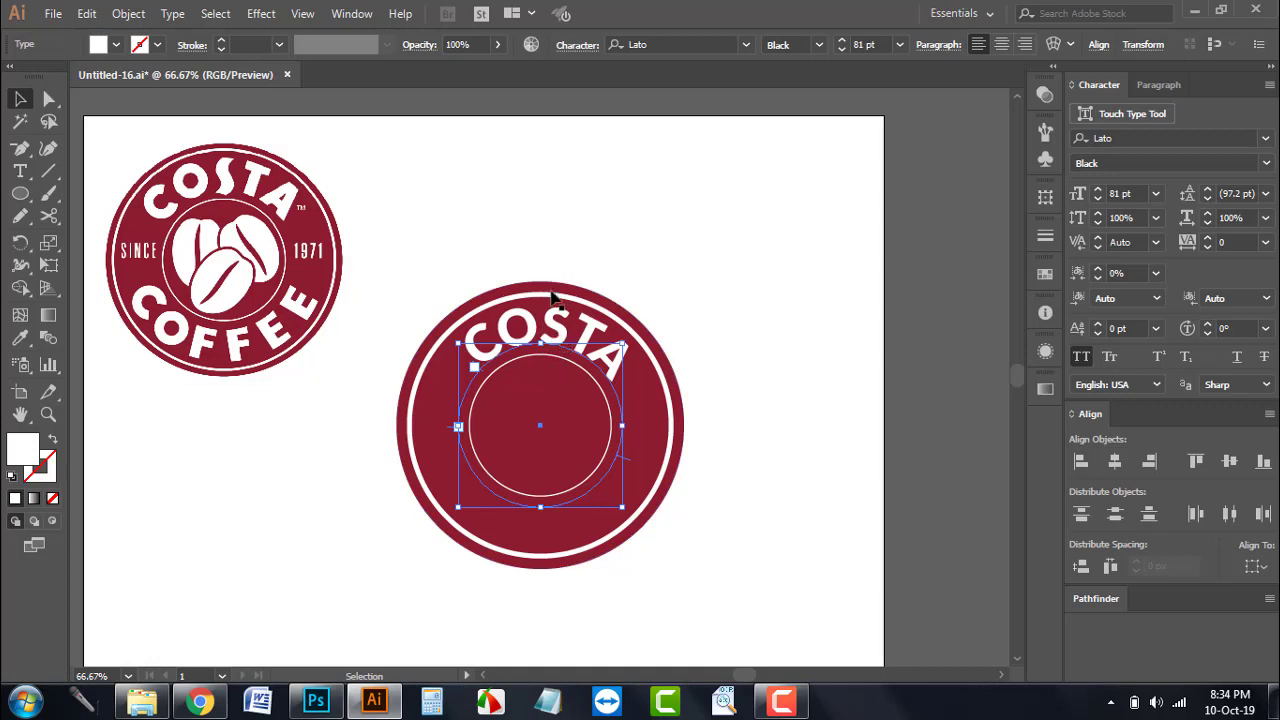
left_click(566, 225)
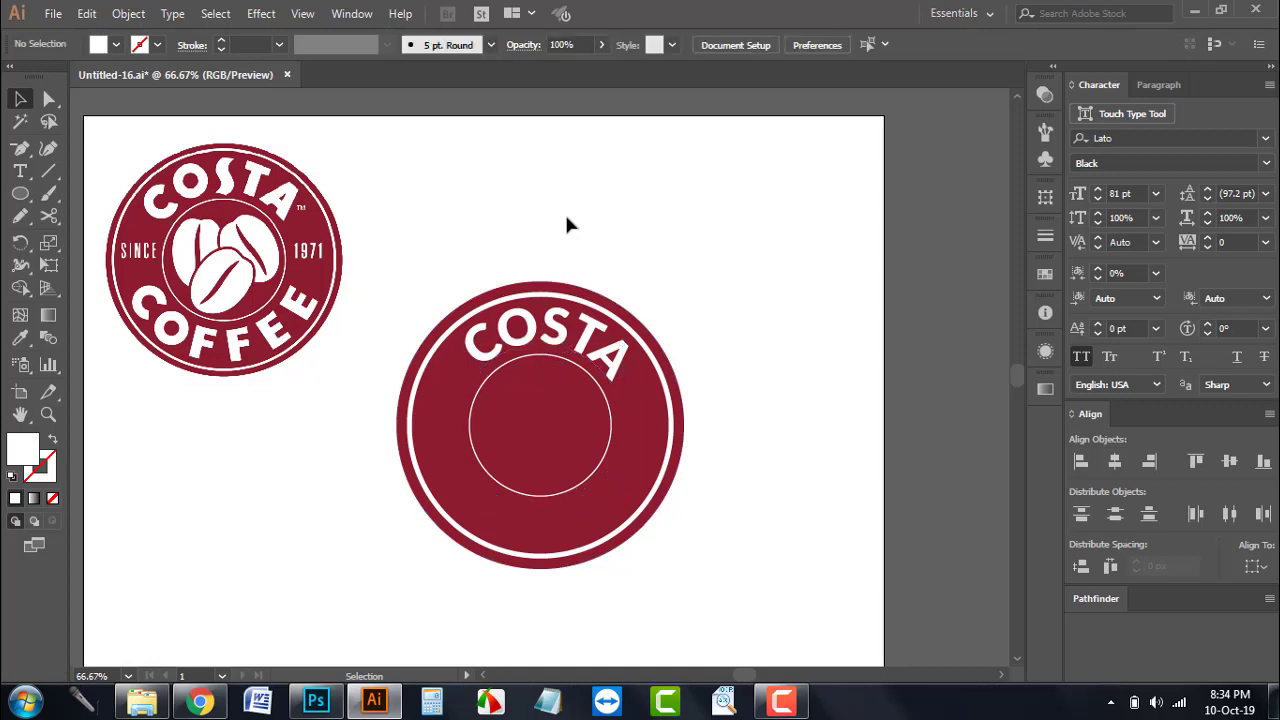
left_click(550, 355)
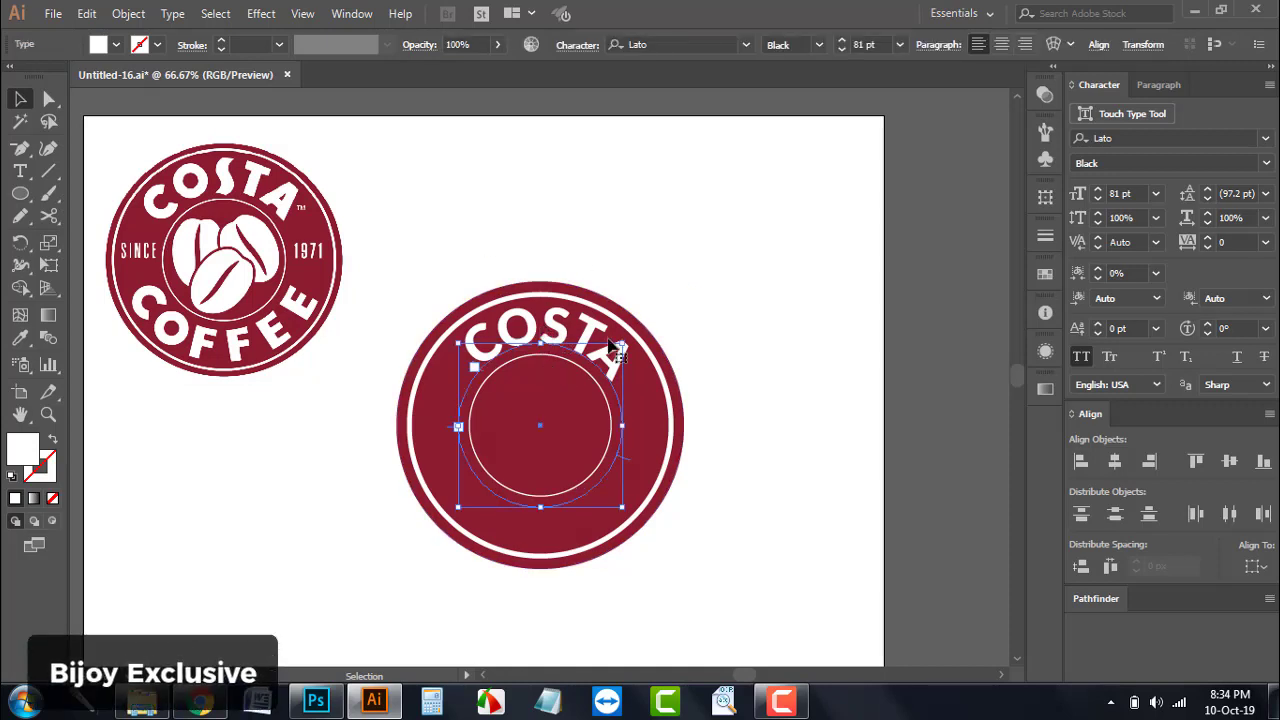
key("a")
key("v")
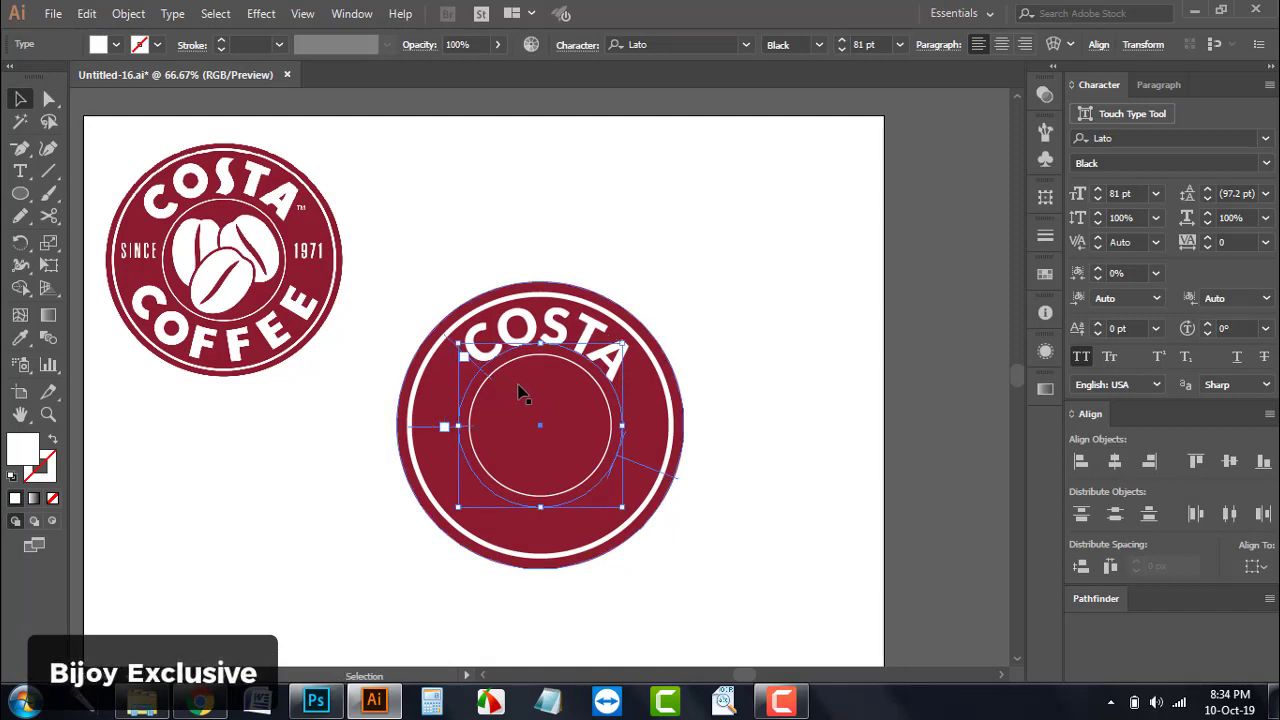
left_click_drag(481, 378, 620, 506)
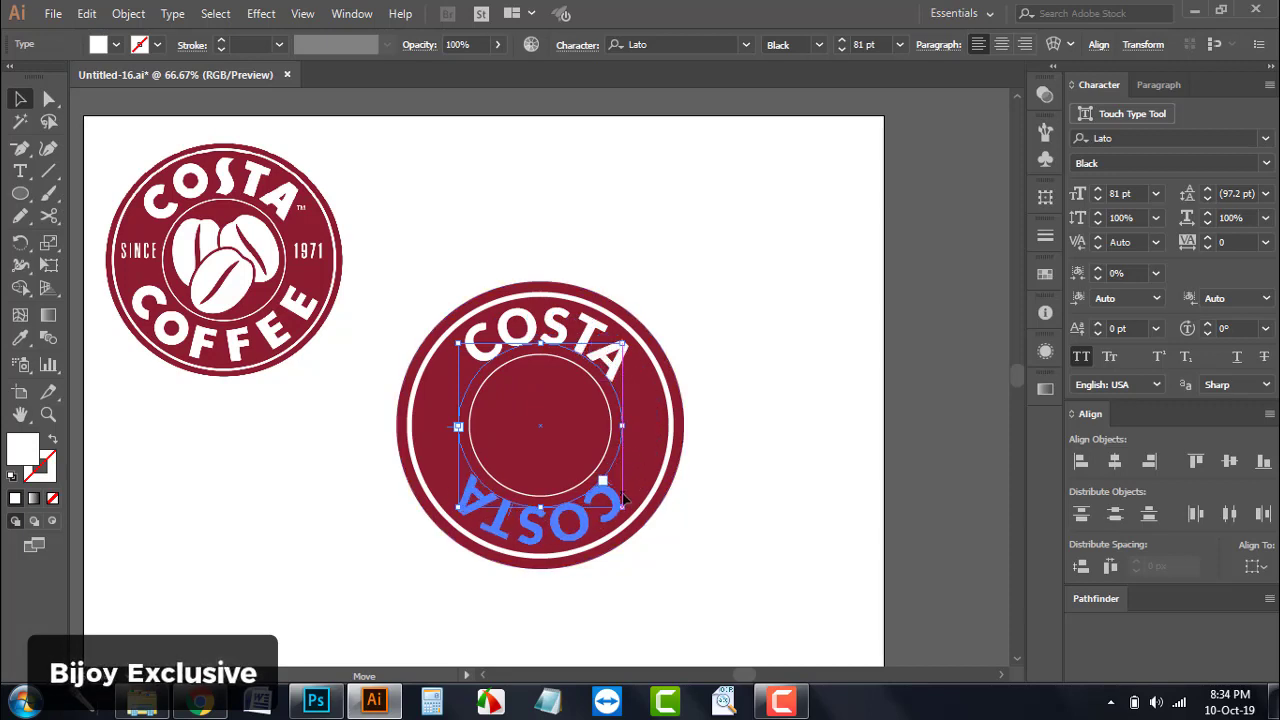
left_click_drag(620, 506, 622, 502)
left_click(591, 563)
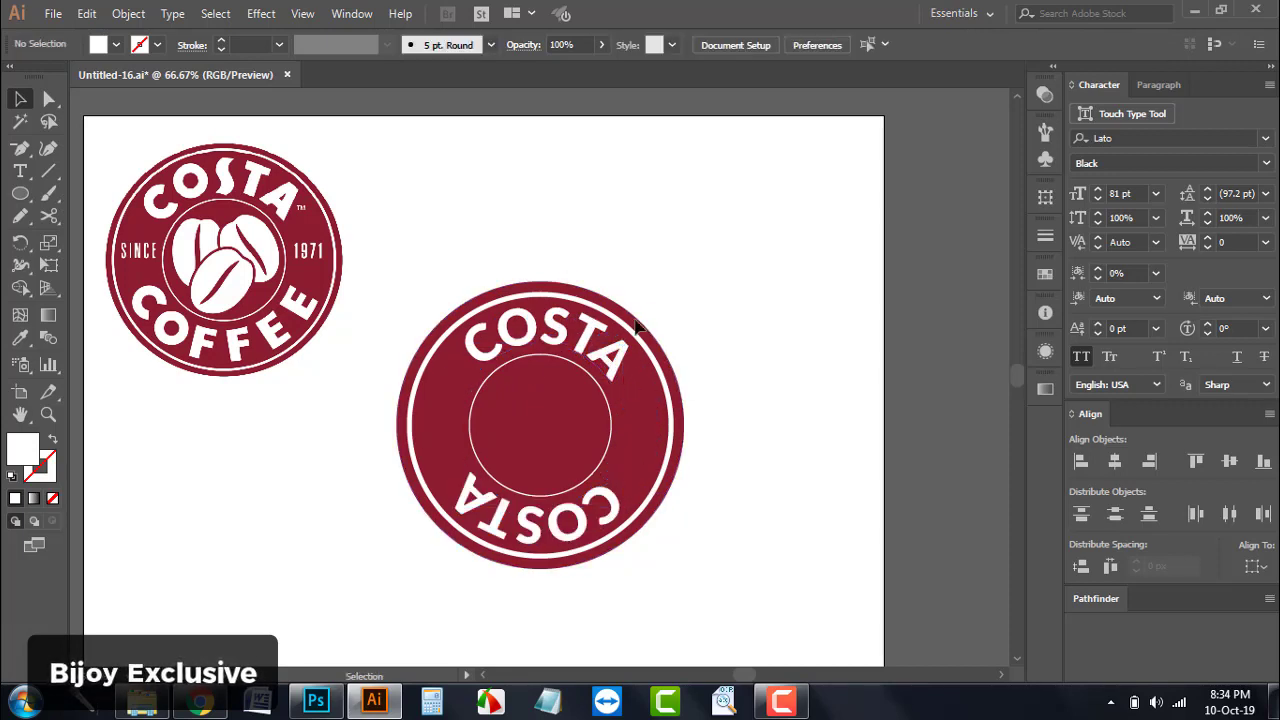
left_click(541, 535)
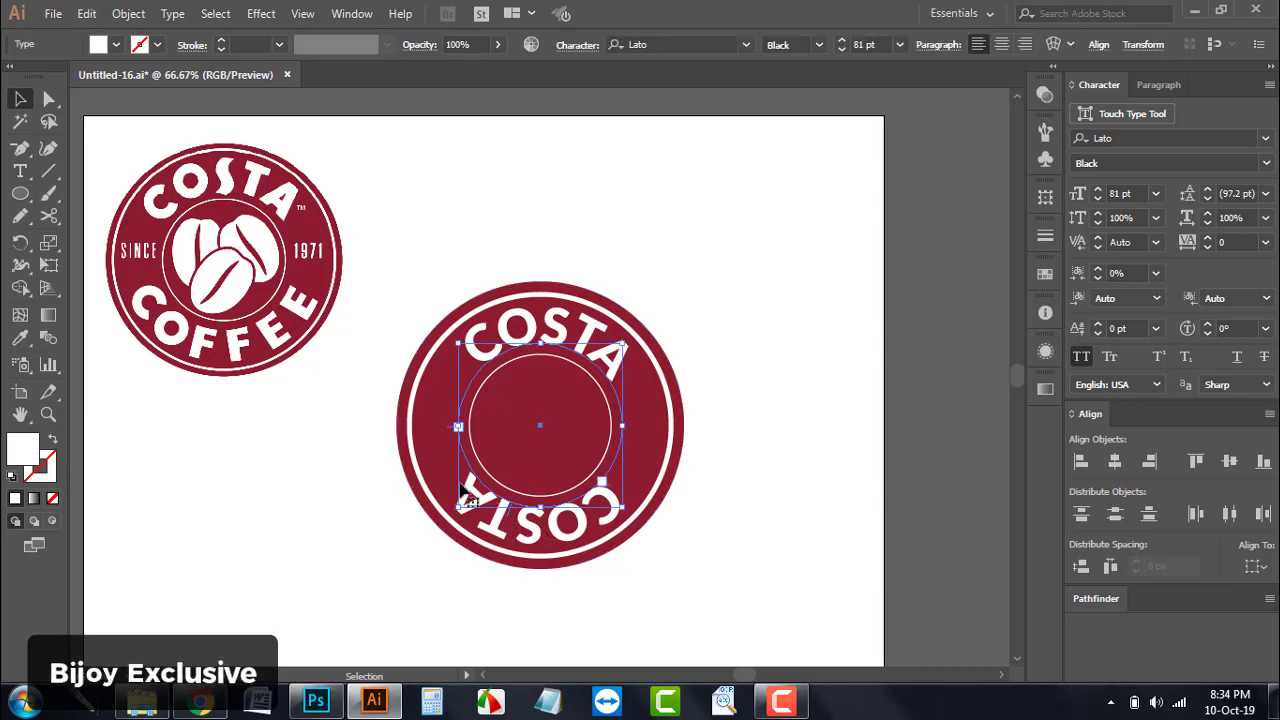
Change the bottom copy's text from COSTA to COFFEE
double_click(567, 547)
left_click_drag(431, 530, 624, 497)
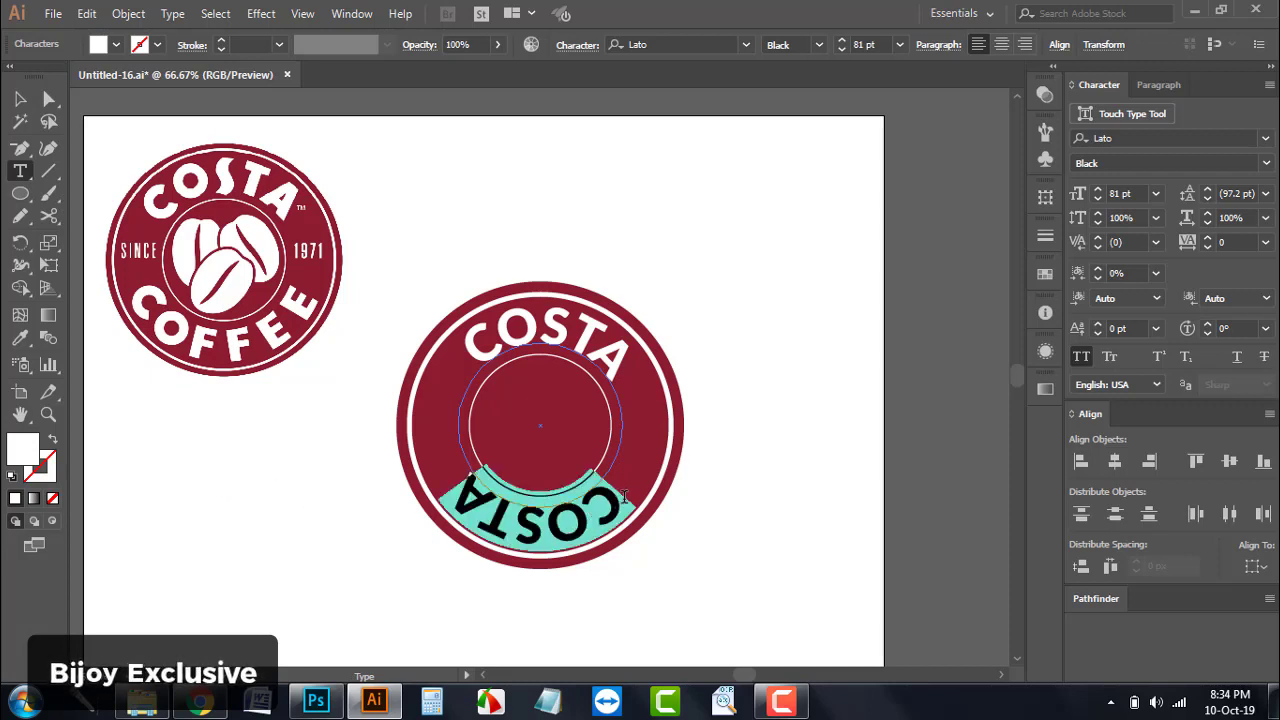
type("COF")
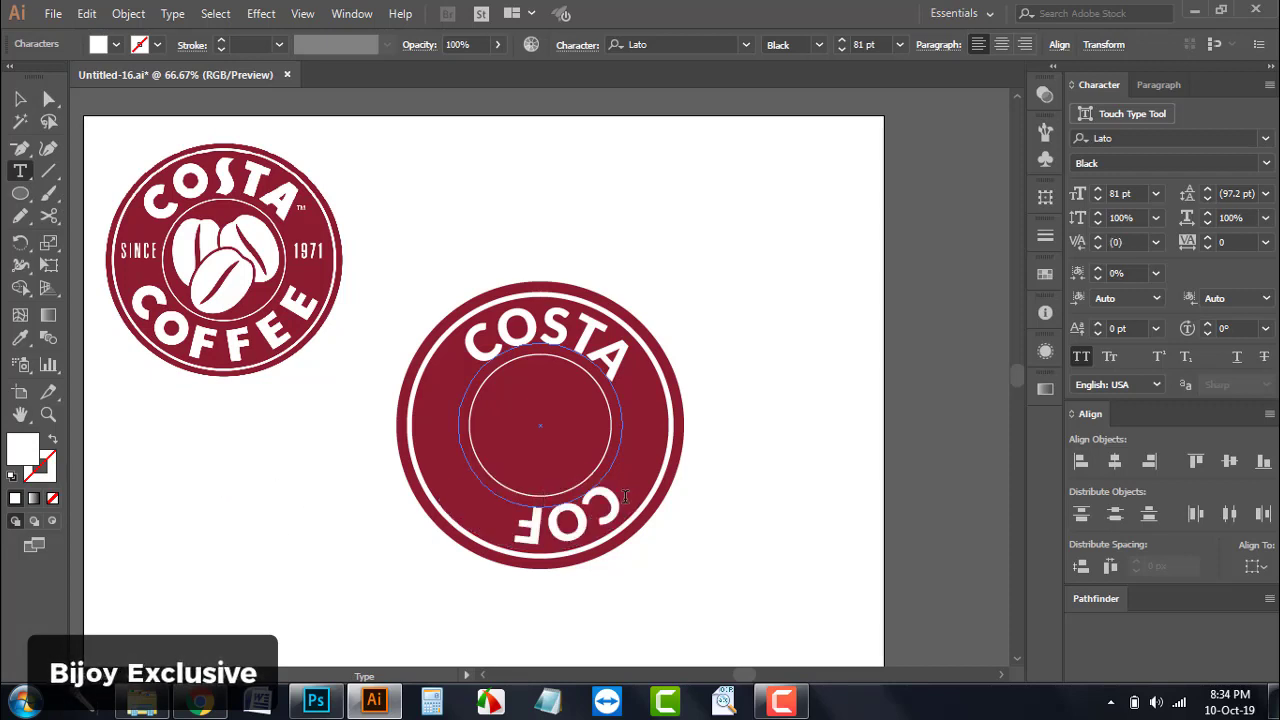
type("FEE")
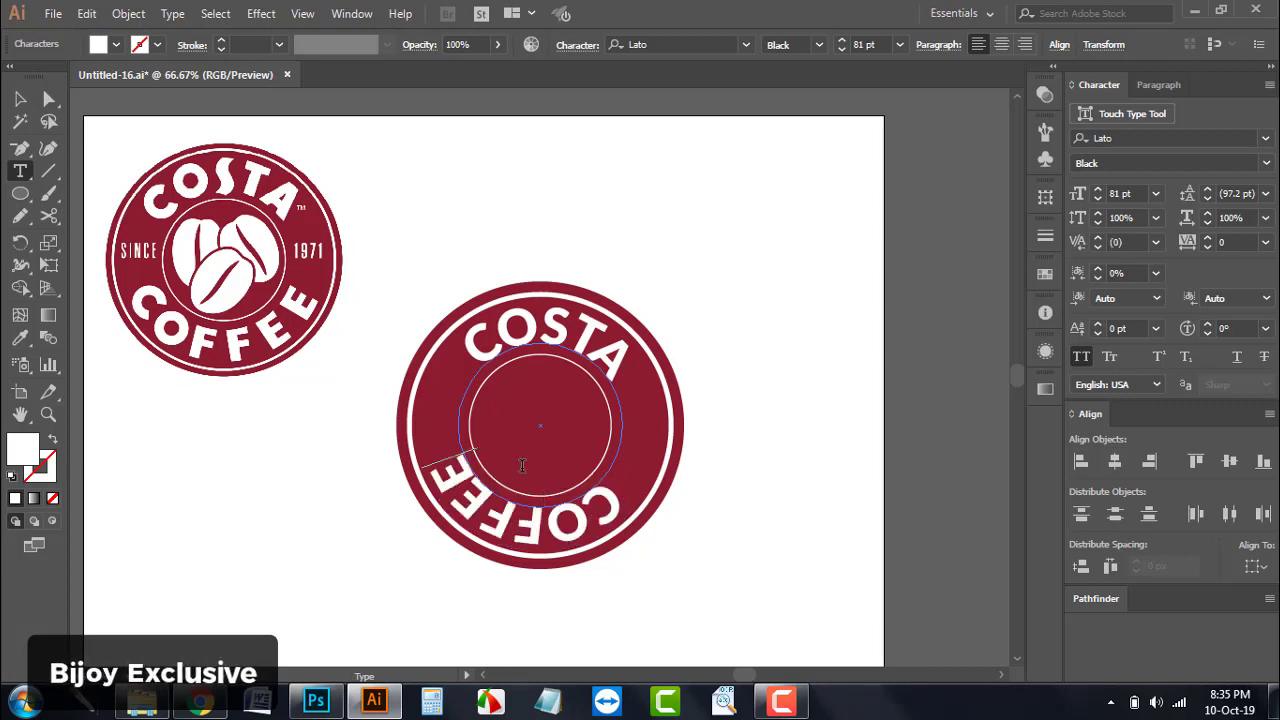
left_click(19, 98)
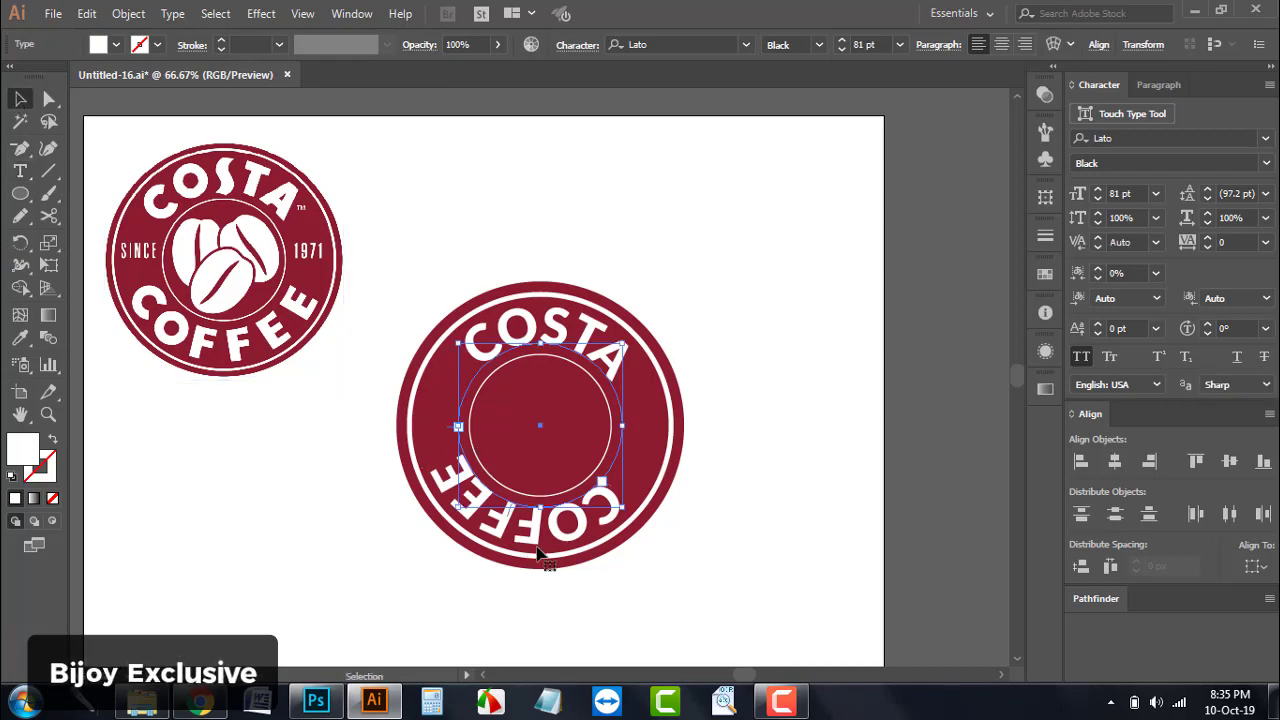
Flip COFFEE to the inside of the circle so it reads upright, and extend it around the arc
scroll(563, 578, "up", 1)
scroll(563, 584, "up", 1)
scroll(500, 425, "up", 3)
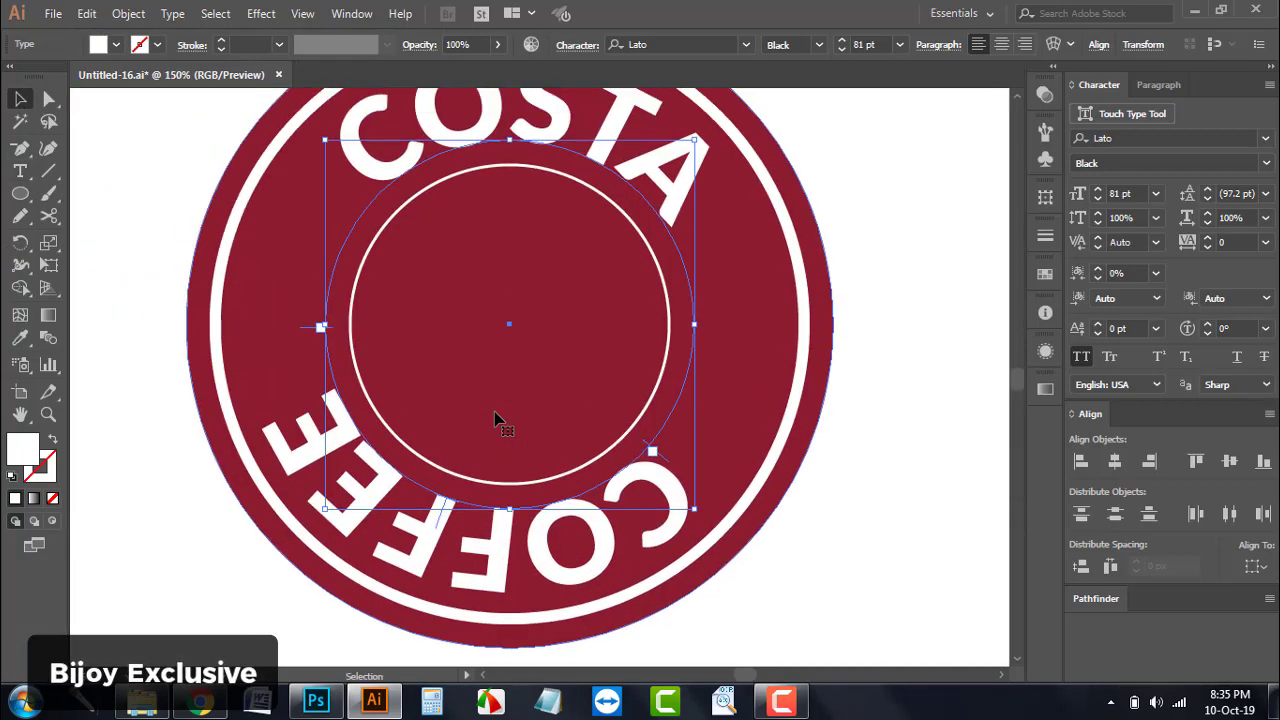
scroll(450, 422, "up", 1)
scroll(407, 420, "up", 1)
scroll(407, 420, "down", 1)
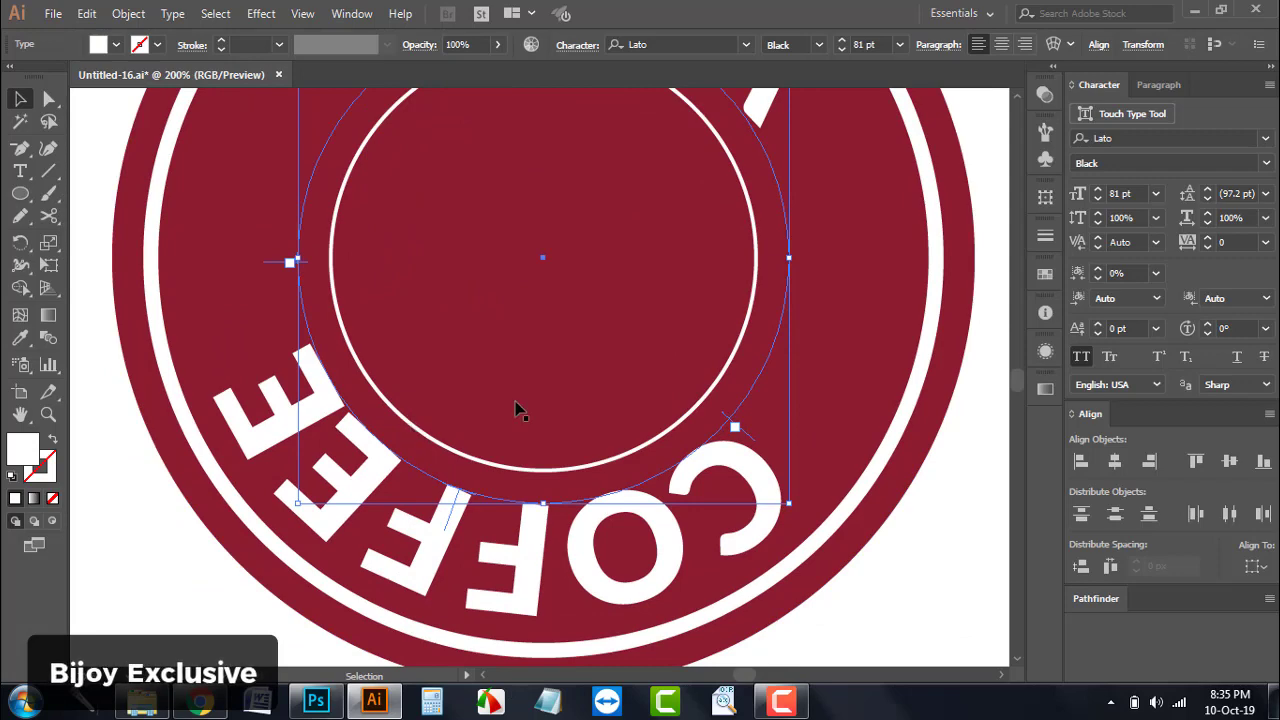
scroll(574, 550, "up", 1)
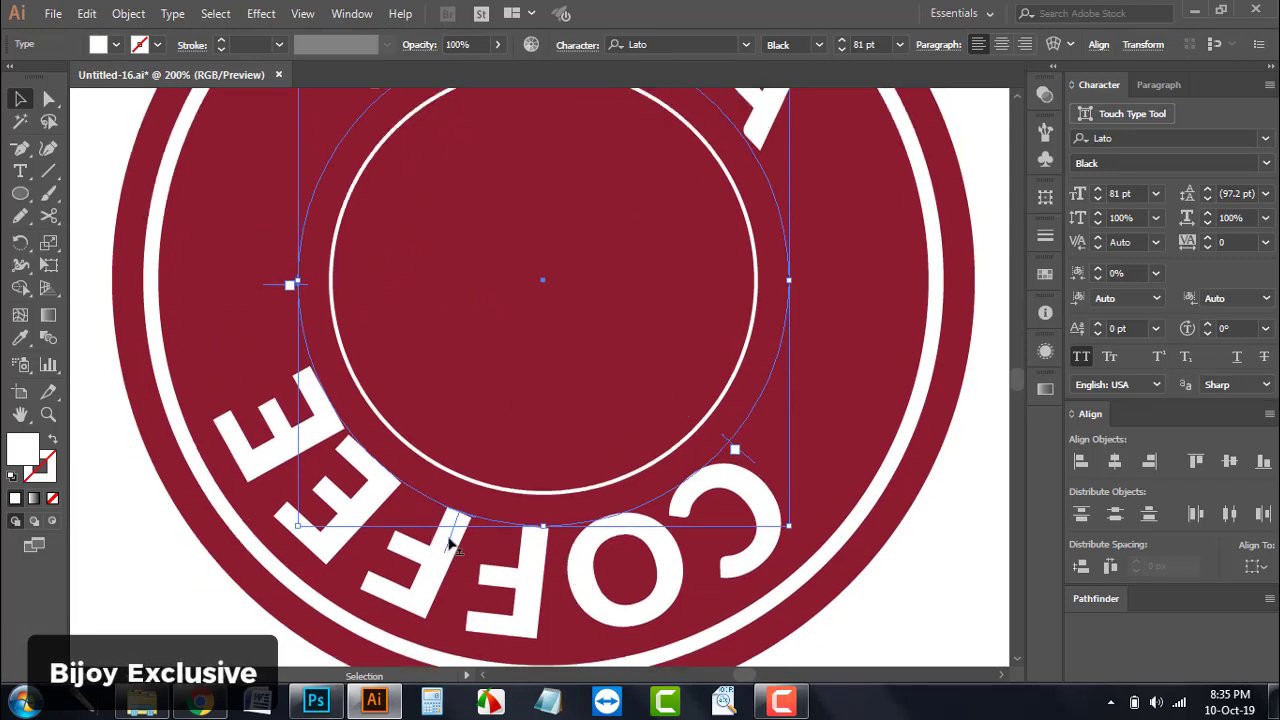
scroll(452, 548, "up", 2)
scroll(451, 543, "up", 1)
scroll(451, 531, "down", 2)
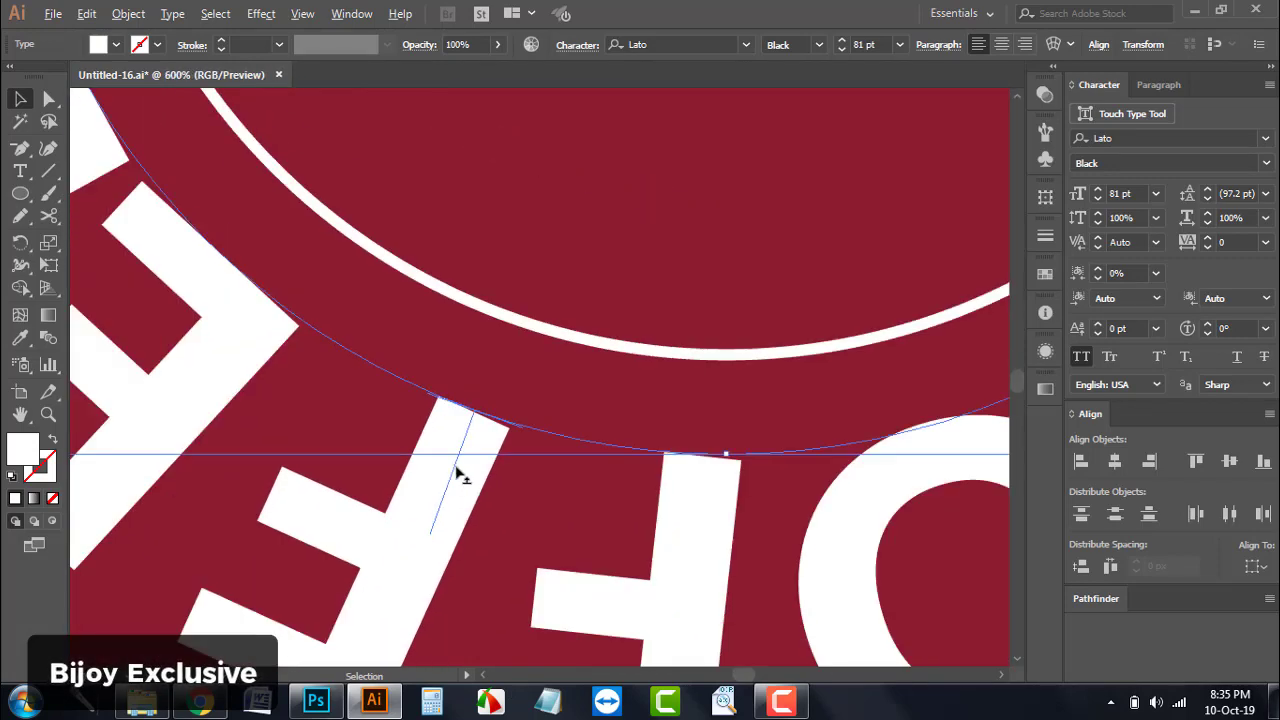
scroll(447, 495, "up", 1)
scroll(445, 488, "up", 3)
scroll(154, 157, "up", 2)
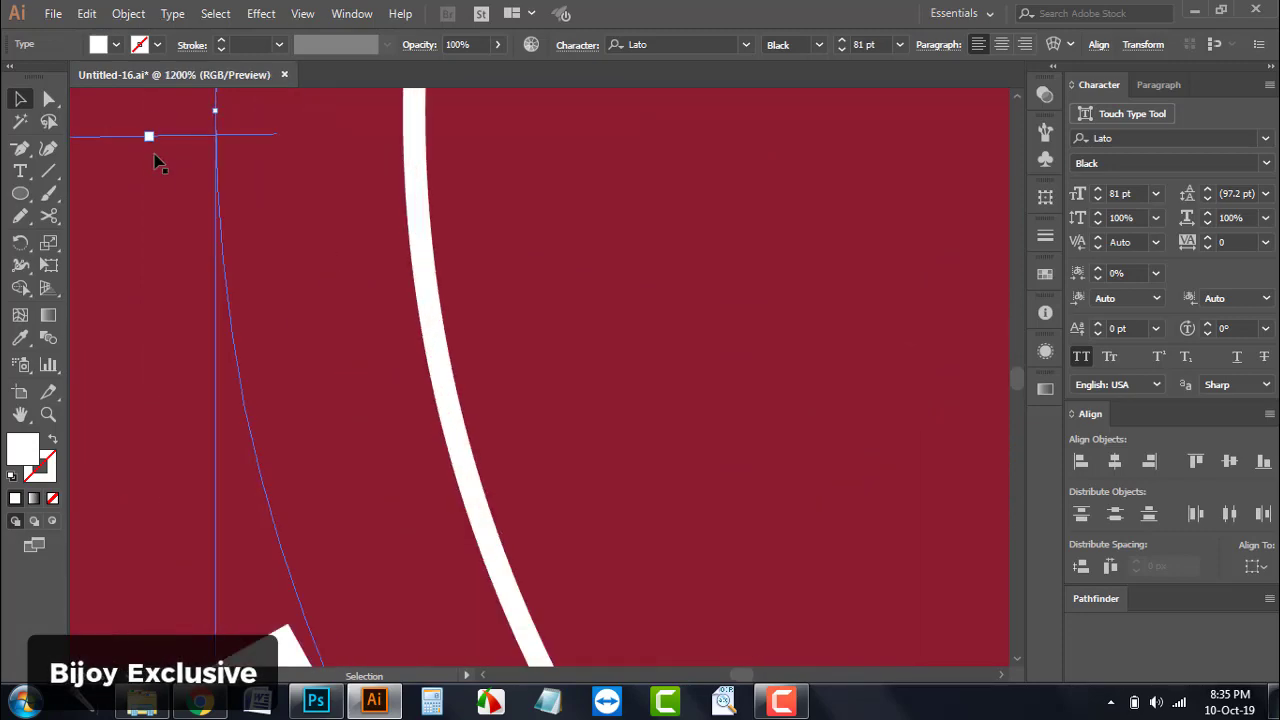
scroll(160, 157, "down", 1)
scroll(160, 157, "down", 3)
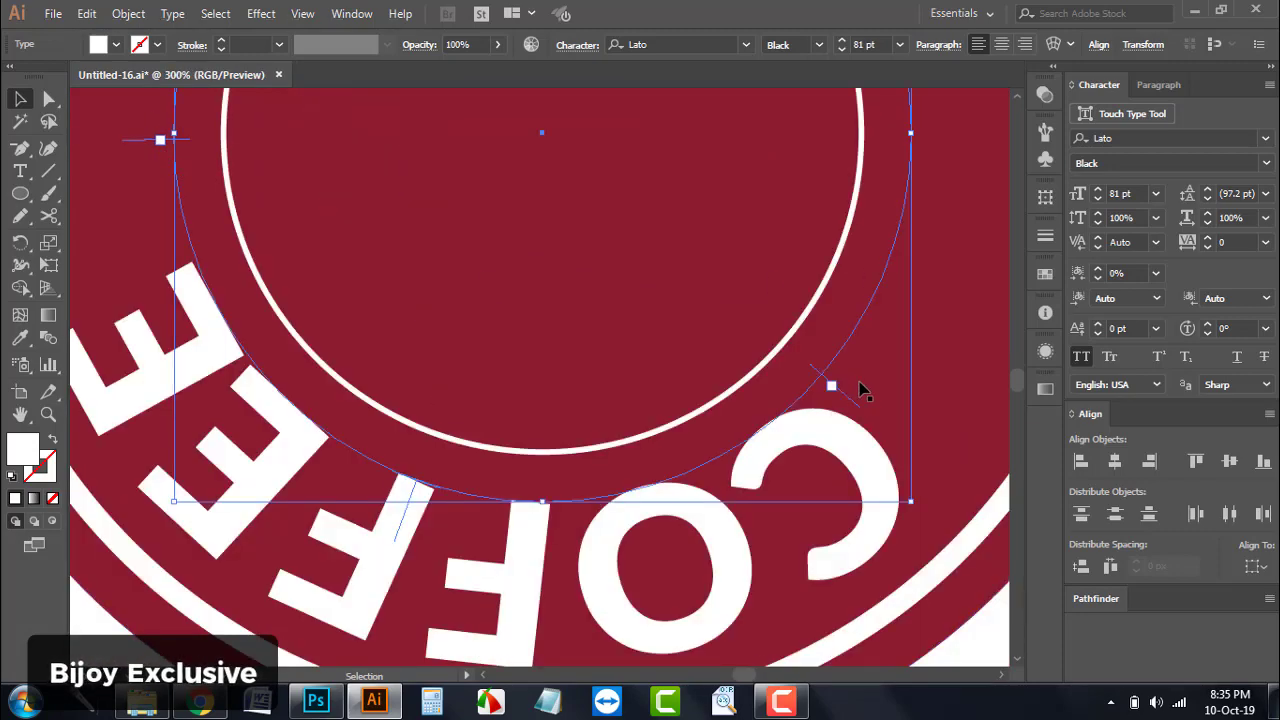
scroll(835, 387, "up", 4)
scroll(829, 414, "down", 2)
scroll(809, 406, "down", 3)
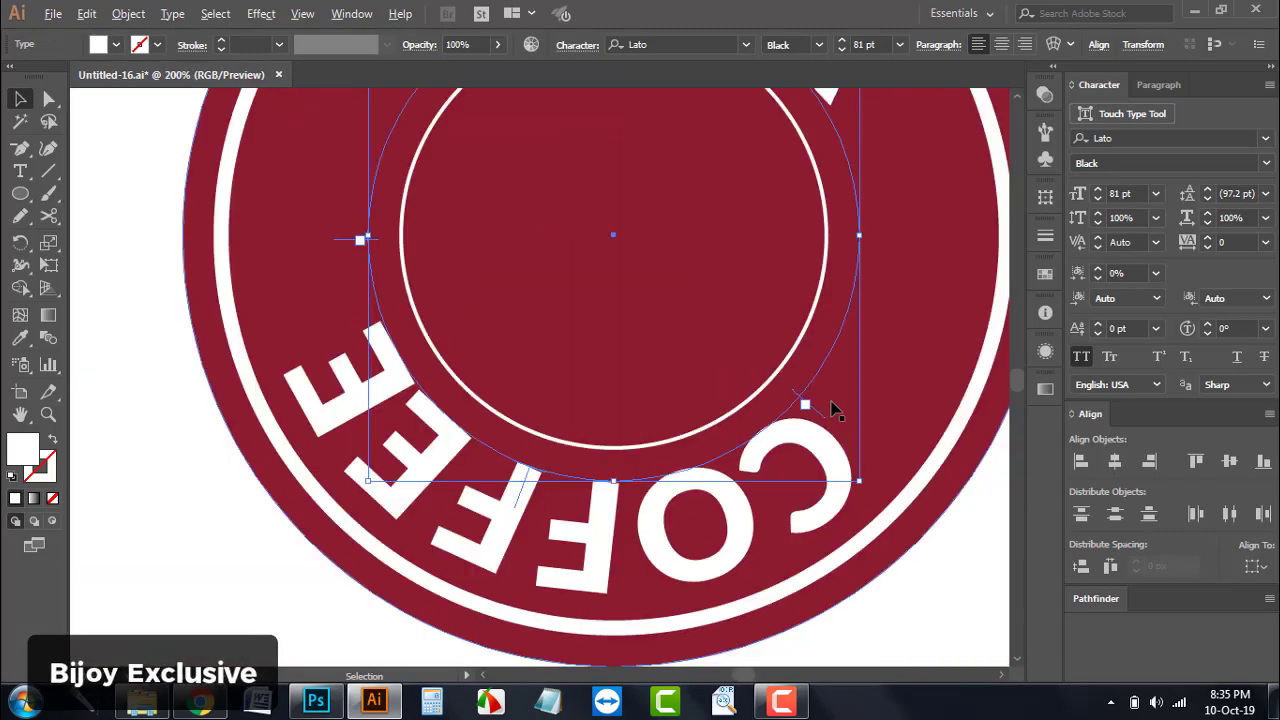
scroll(814, 409, "down", 1)
scroll(700, 450, "up", 2)
scroll(575, 482, "down", 2)
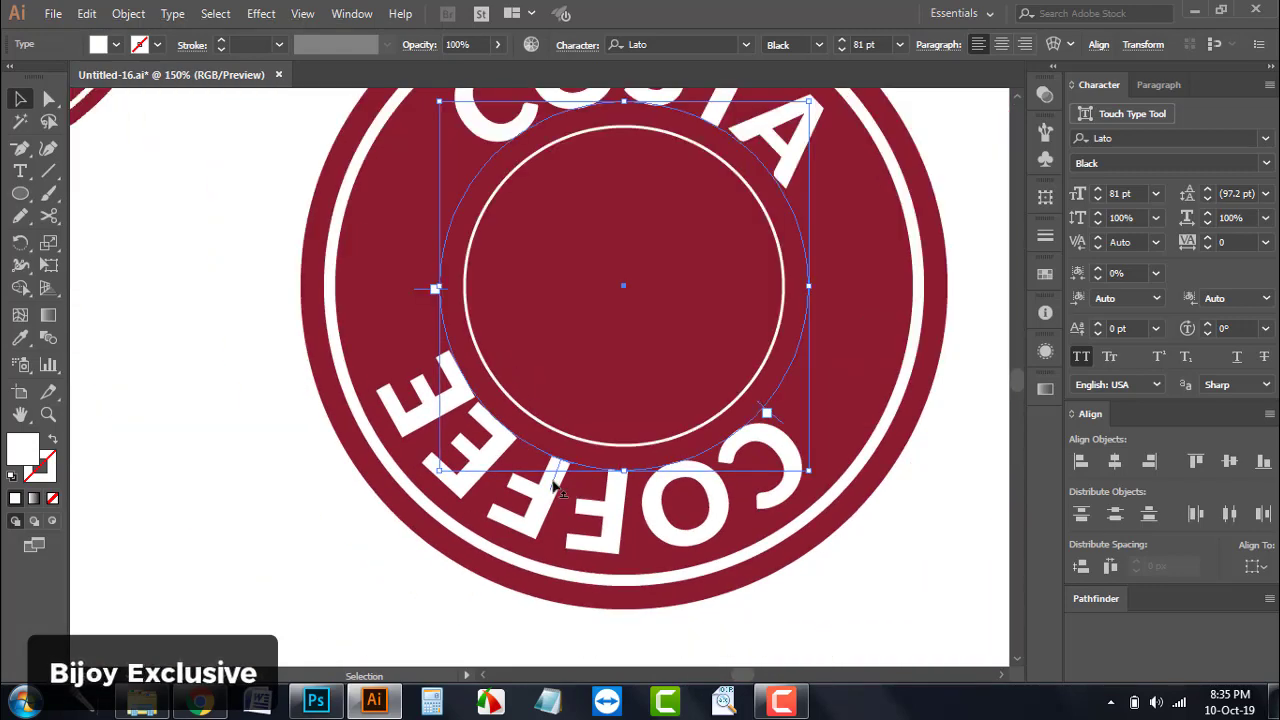
mouse_move(557, 483)
left_mouse_down()
mouse_move(597, 450)
mouse_move(481, 392)
mouse_move(623, 436)
left_mouse_up()
left_click_drag(788, 346, 814, 246)
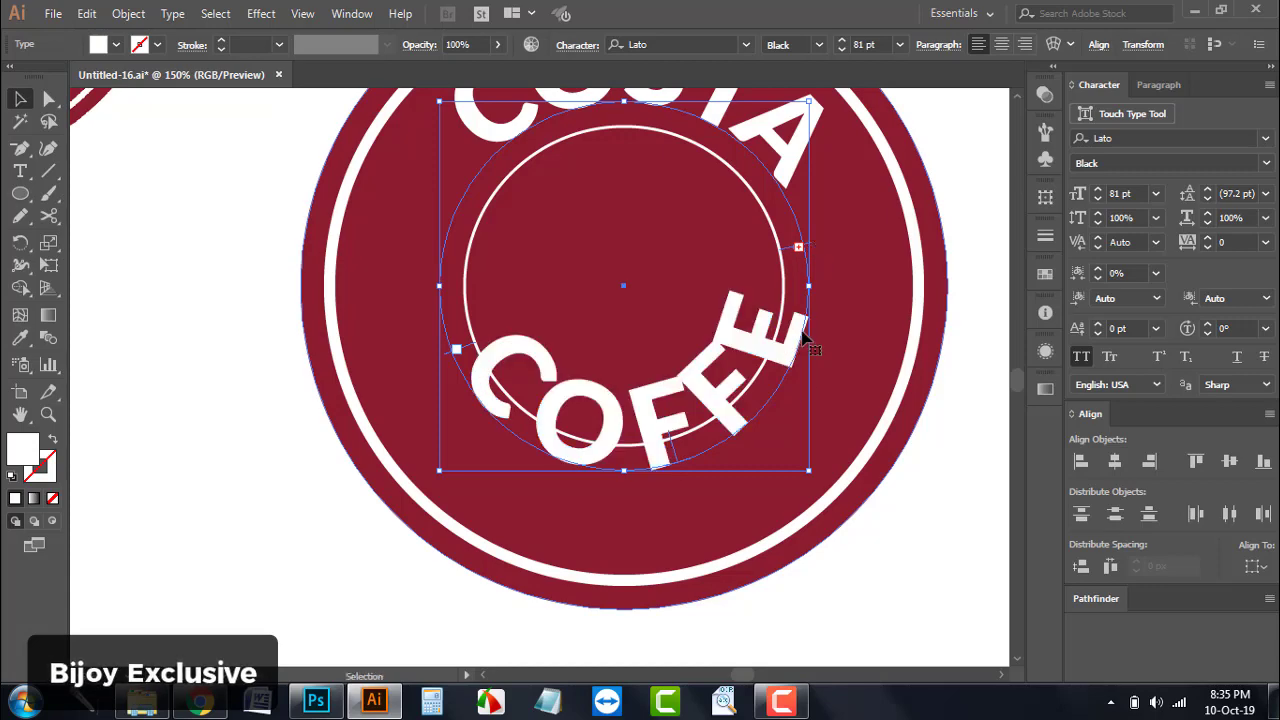
key("ctrl+minus")
key("ctrl+minus")
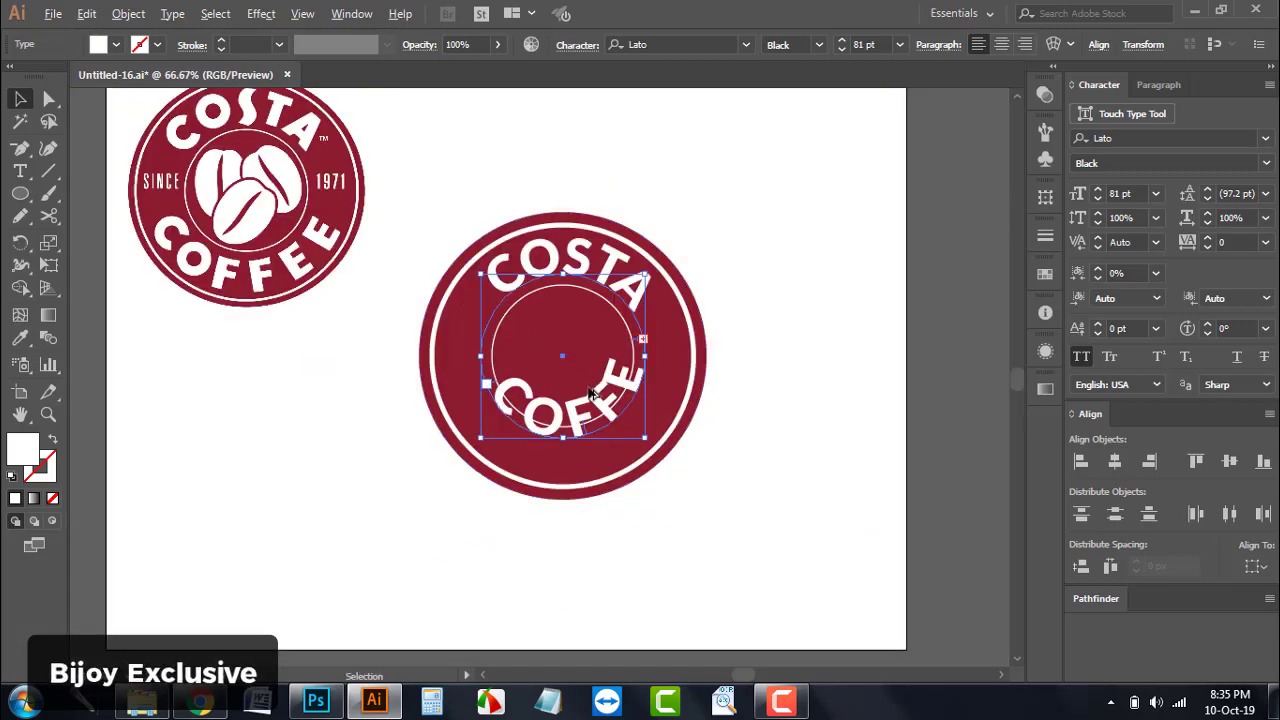
key("ctrl+plus")
Set COFFEE to 81 pt to match COSTA and centre it along the bottom arc
left_click_drag(674, 463, 748, 522)
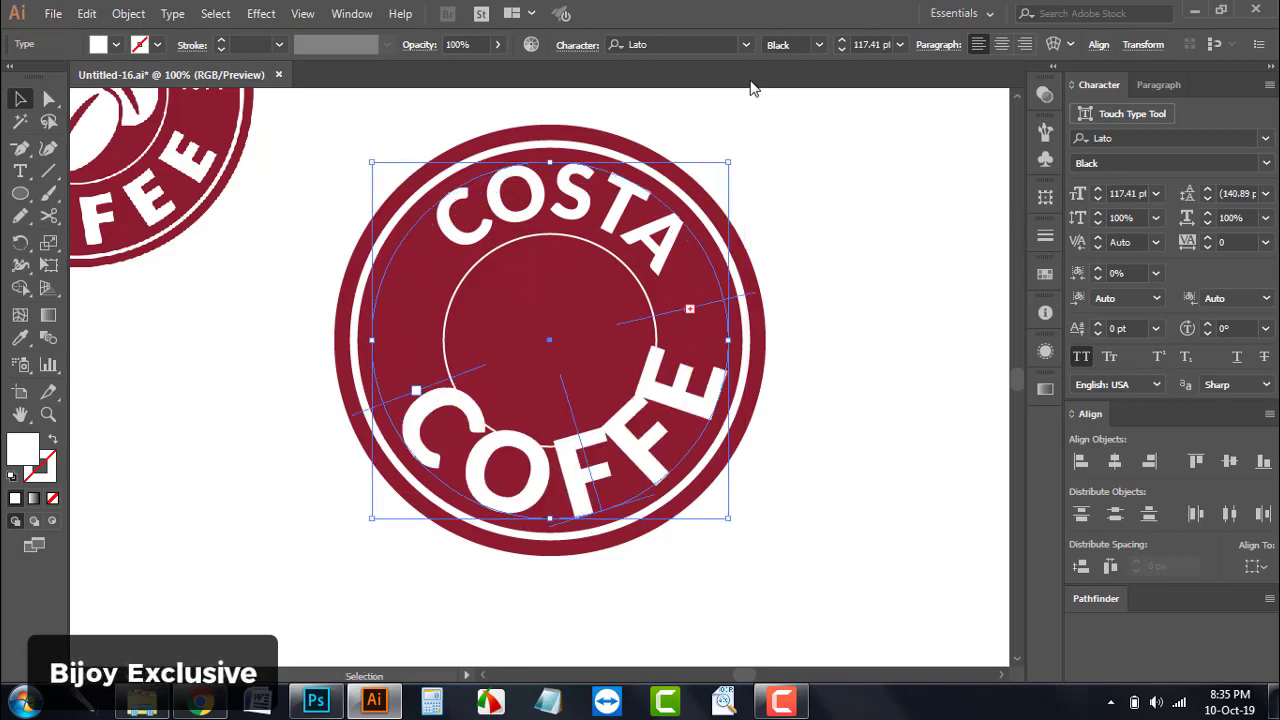
left_click(842, 50)
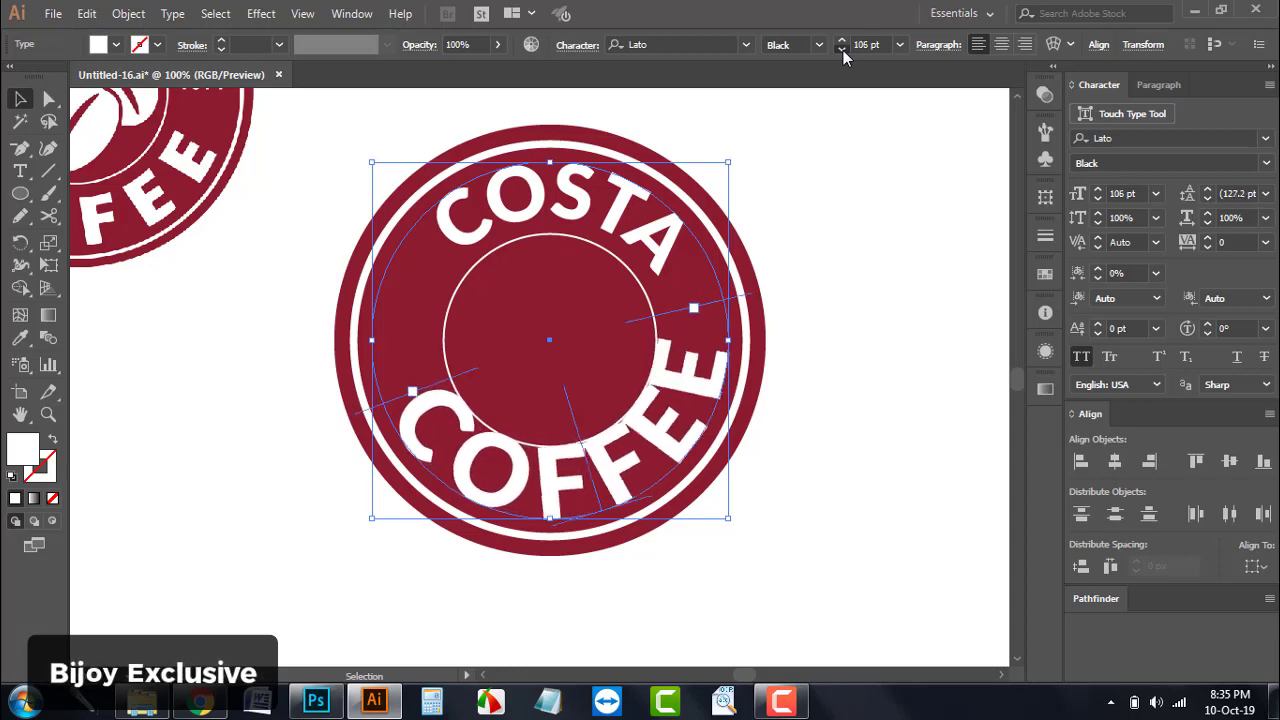
left_click(842, 50)
left_click(575, 218)
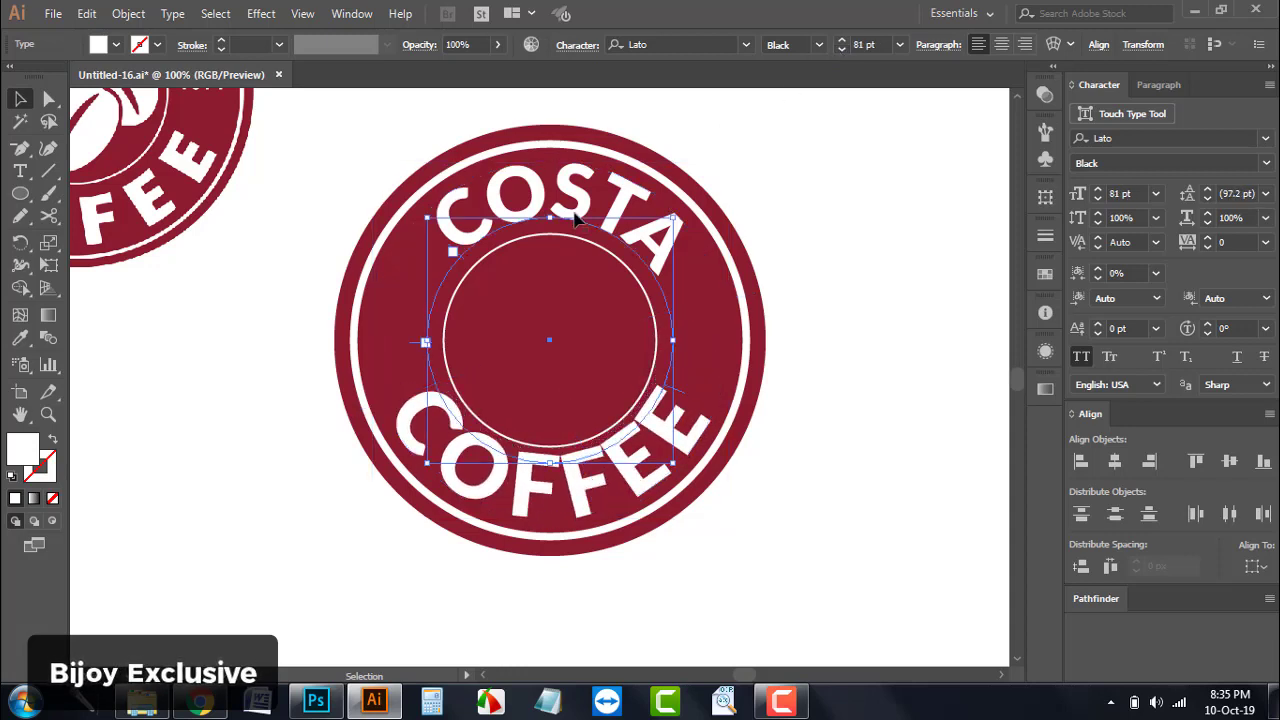
left_click(583, 513)
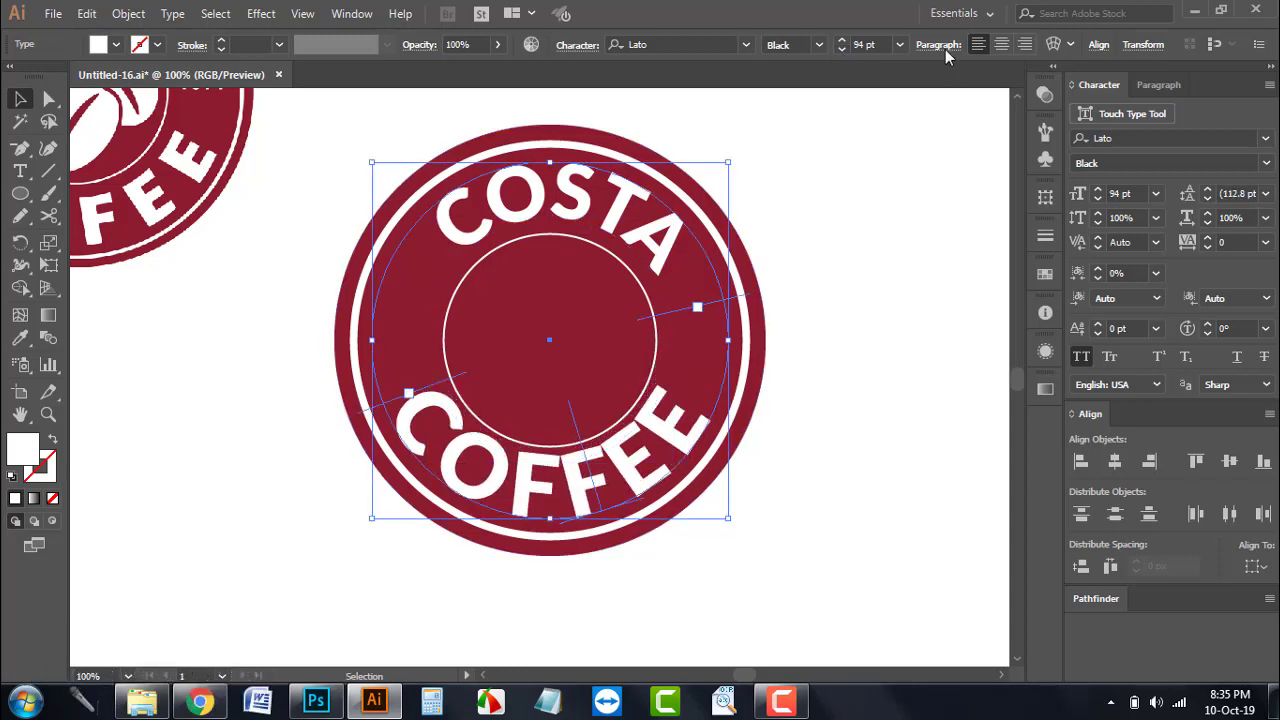
double_click(862, 44)
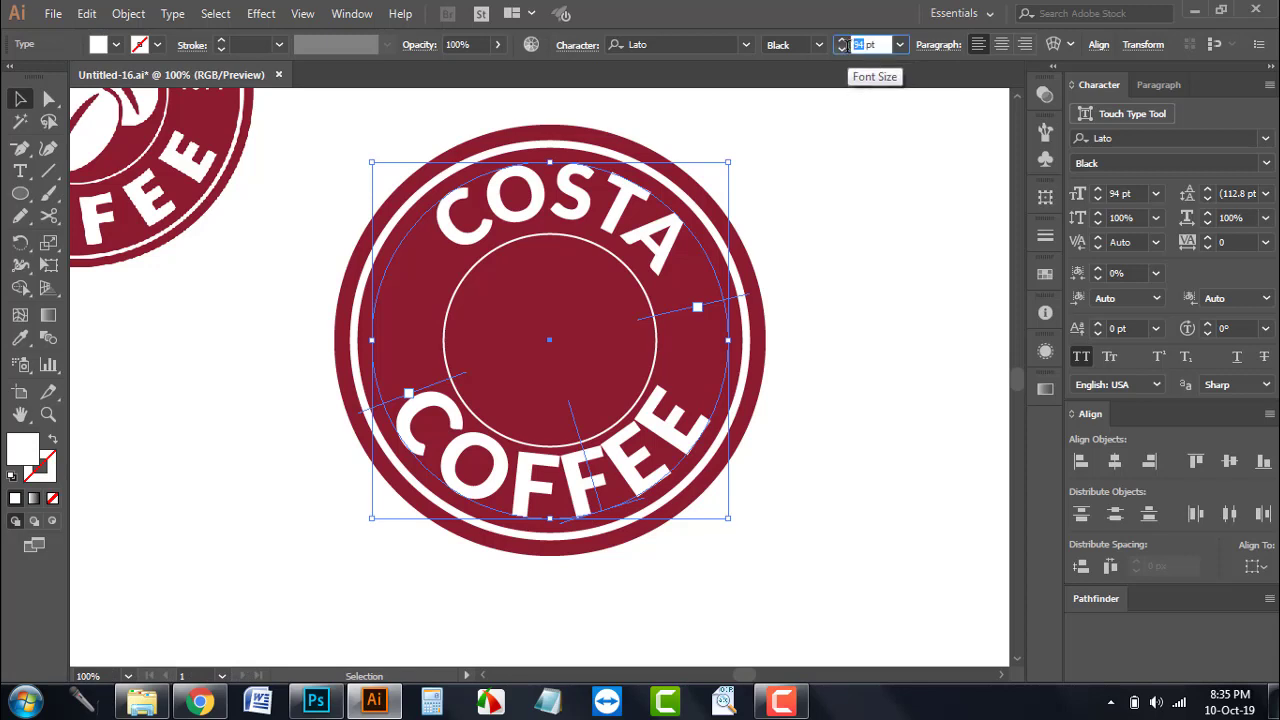
type("81")
left_click(800, 44)
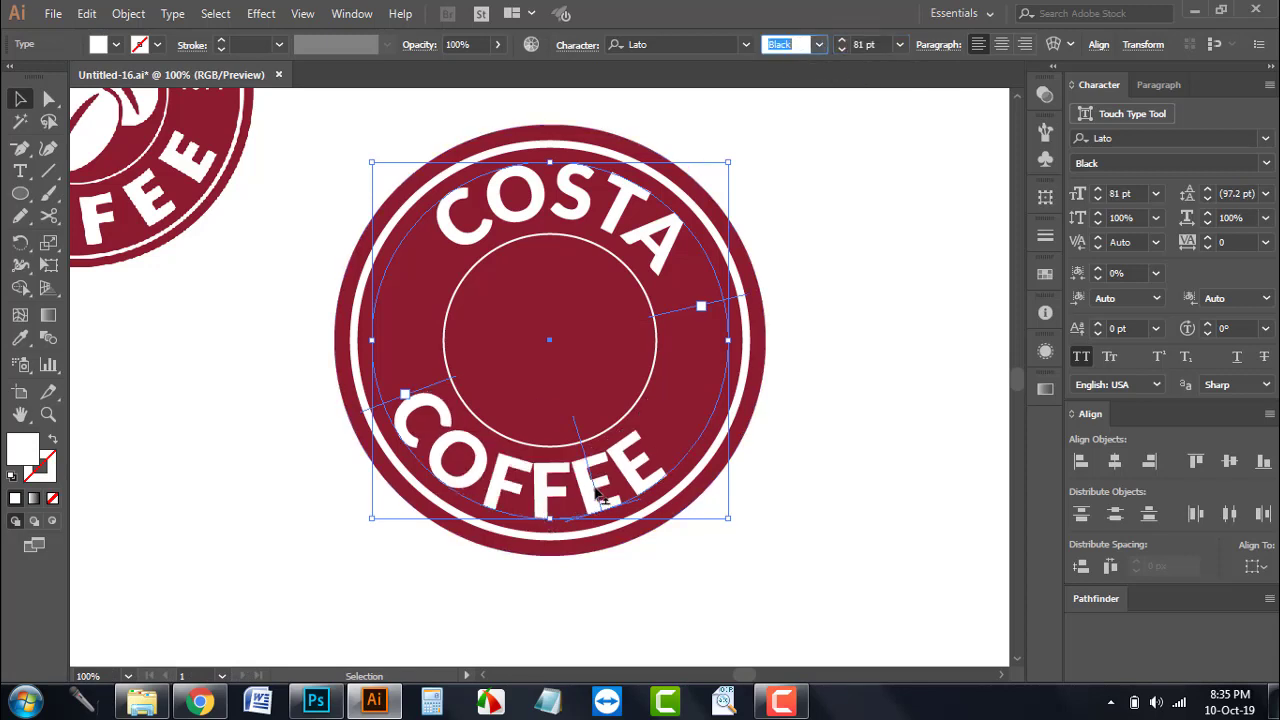
mouse_move(595, 490)
left_mouse_down()
mouse_move(649, 463)
mouse_move(613, 483)
left_mouse_up()
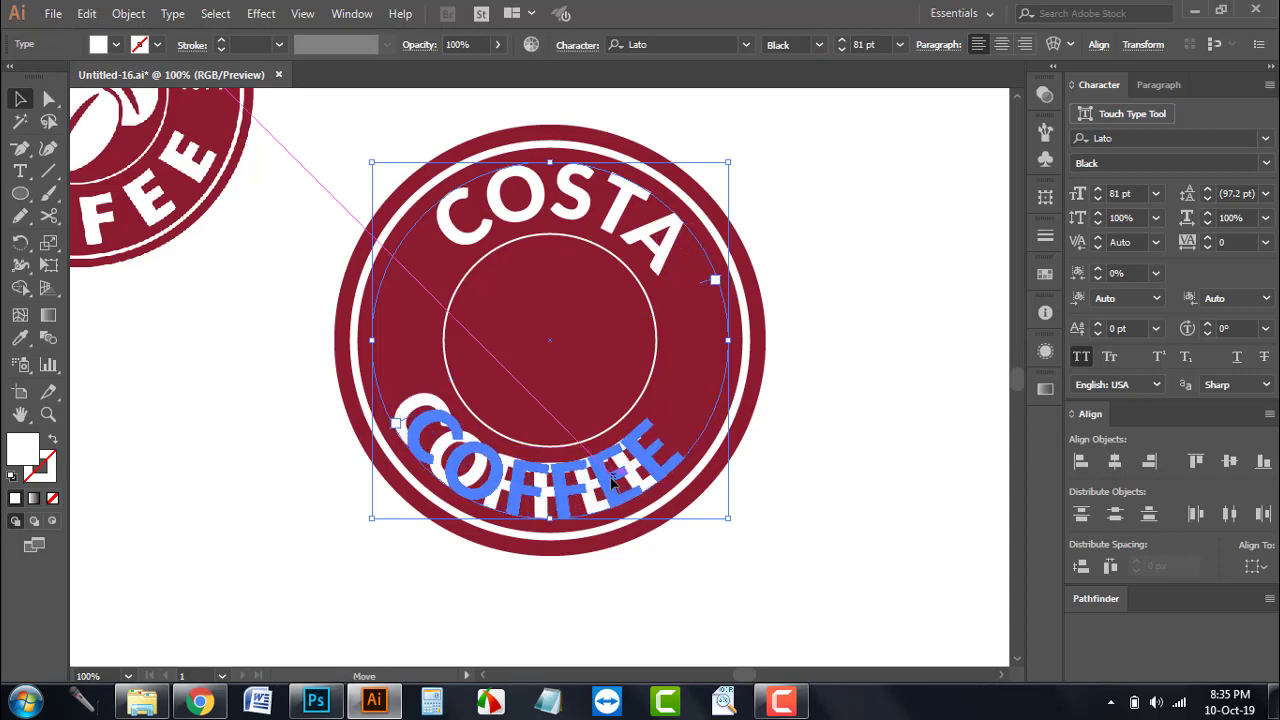
left_click_drag(613, 483, 600, 490)
Deselect everything, zoom out to compare with the reference logo, and choose the Type tool
left_click(774, 538)
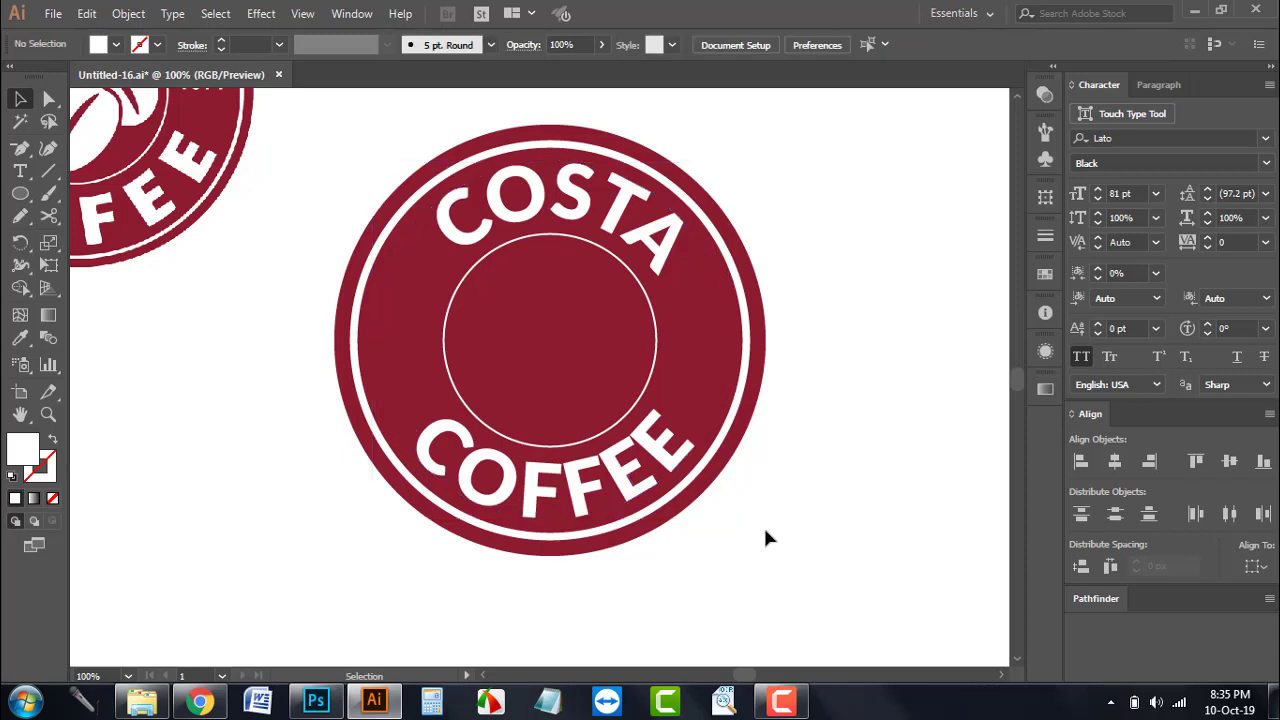
scroll(765, 538, "down", 1)
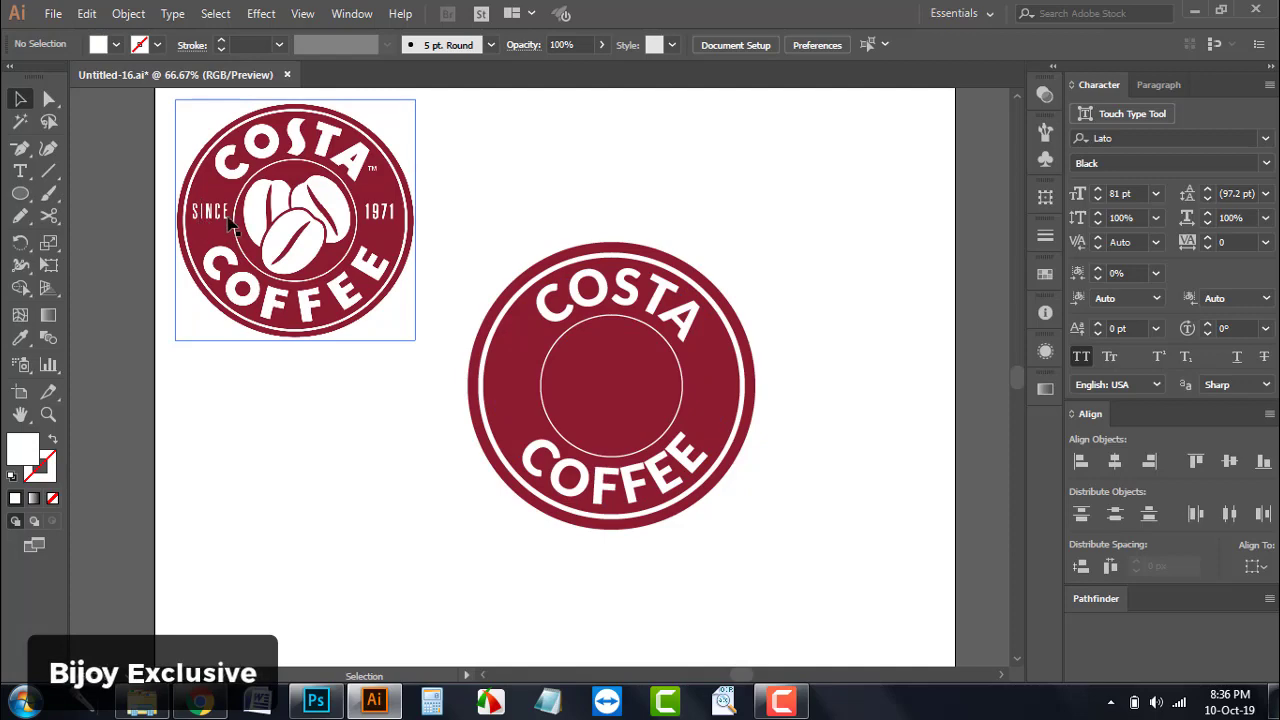
left_click(20, 171)
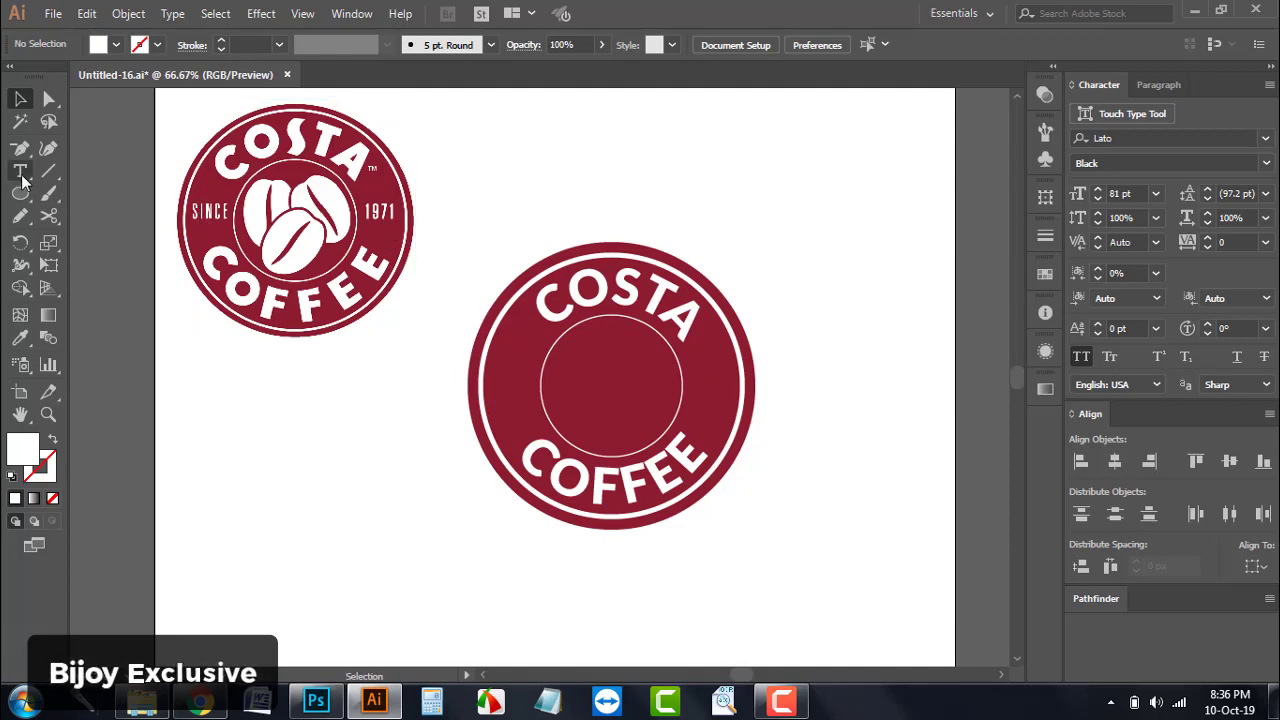
scroll(519, 407, "up", 2)
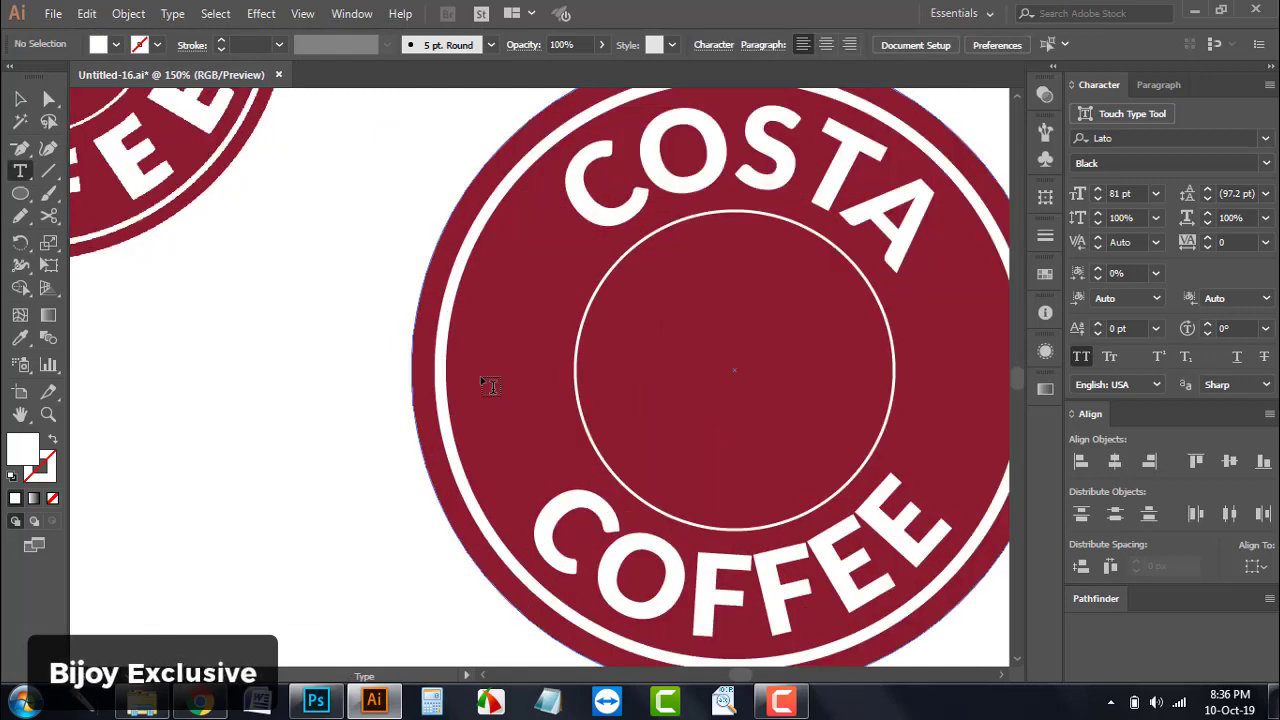
Type SINCE left of the inner circle and set it to Regular weight
left_click(481, 376)
type("SIN")
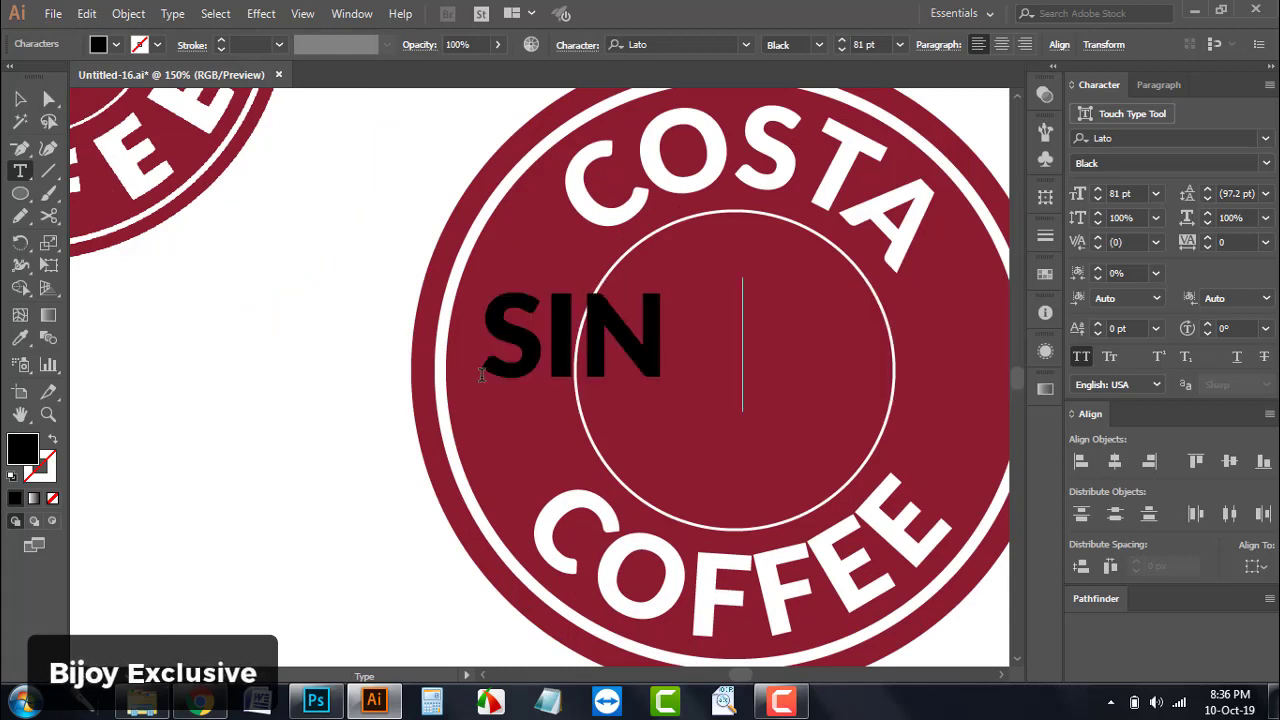
type("CE")
left_click(20, 98)
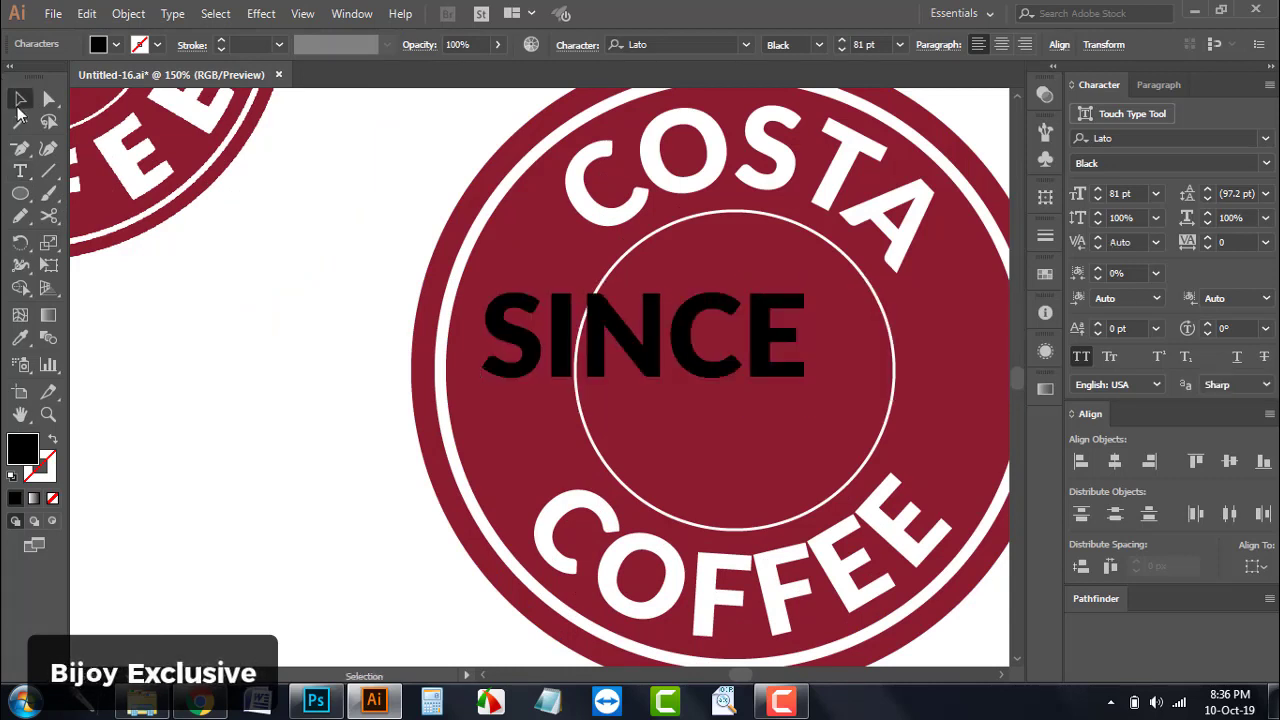
left_click(820, 44)
left_click(775, 64)
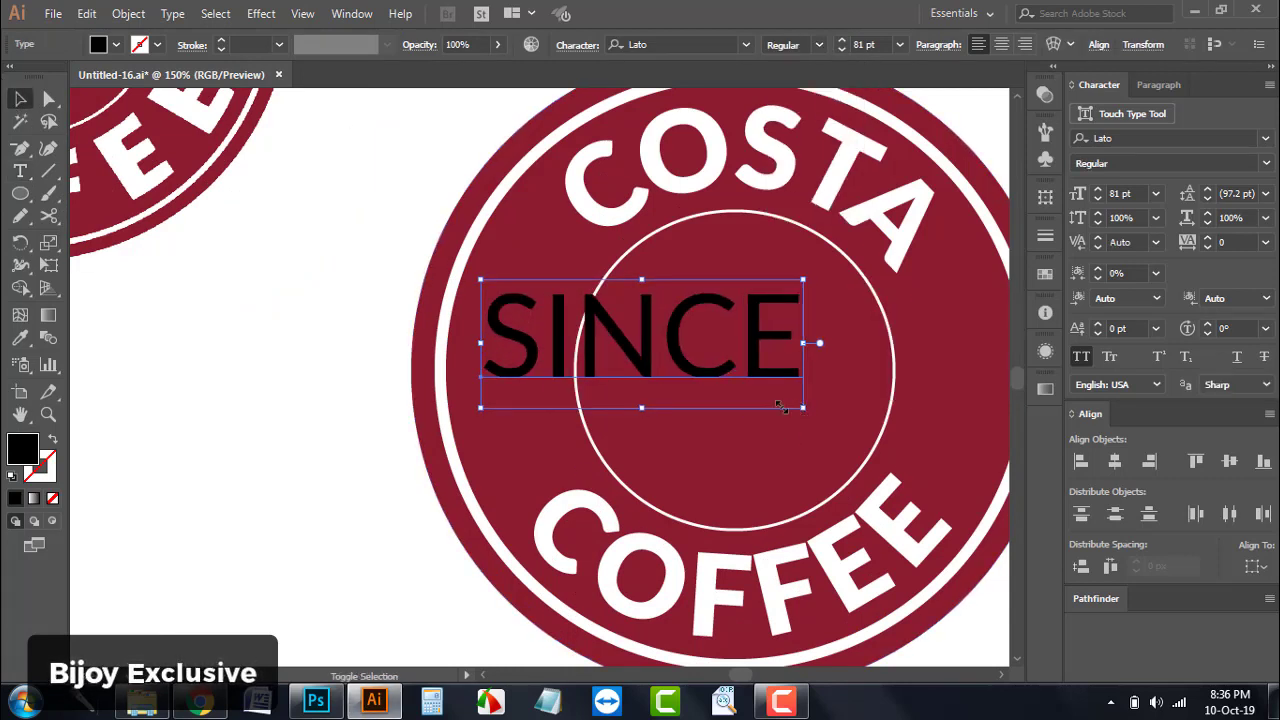
Shrink SINCE to a small label and align its vertical centre with the disc
left_click_drag(803, 407, 566, 388)
left_click_drag(516, 295, 509, 366)
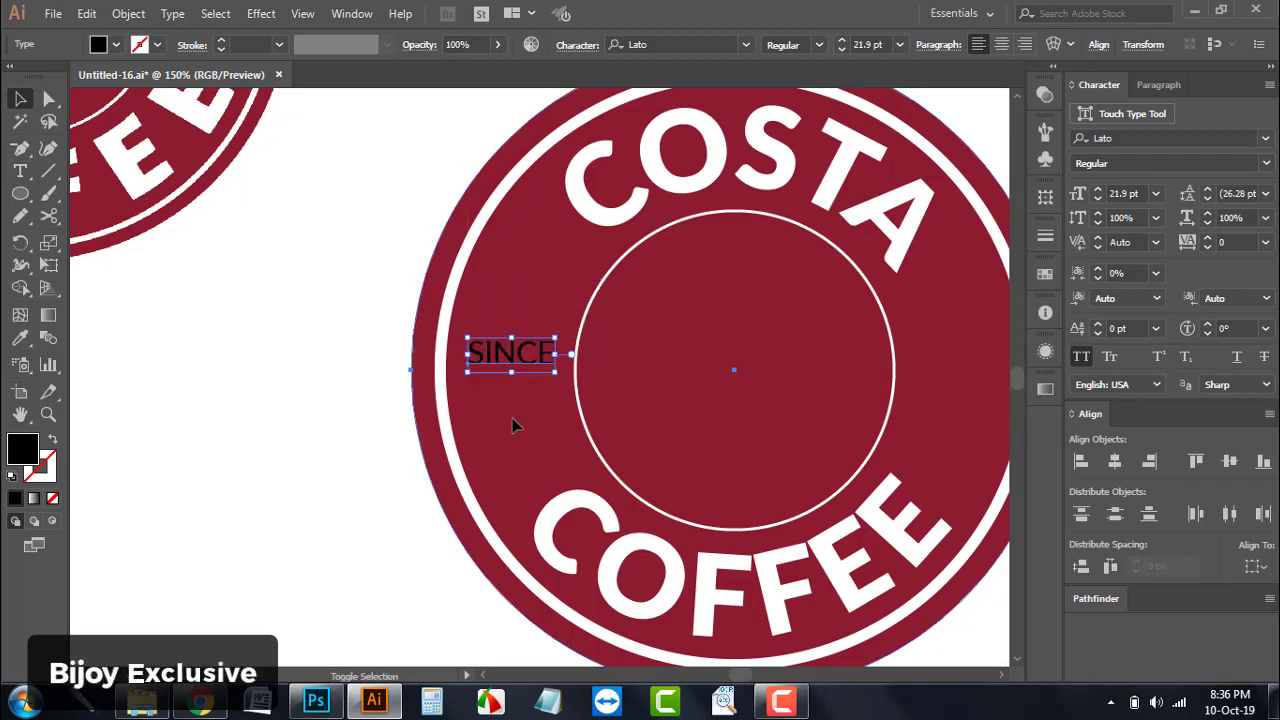
left_click(535, 443, "shift")
left_click(1229, 461)
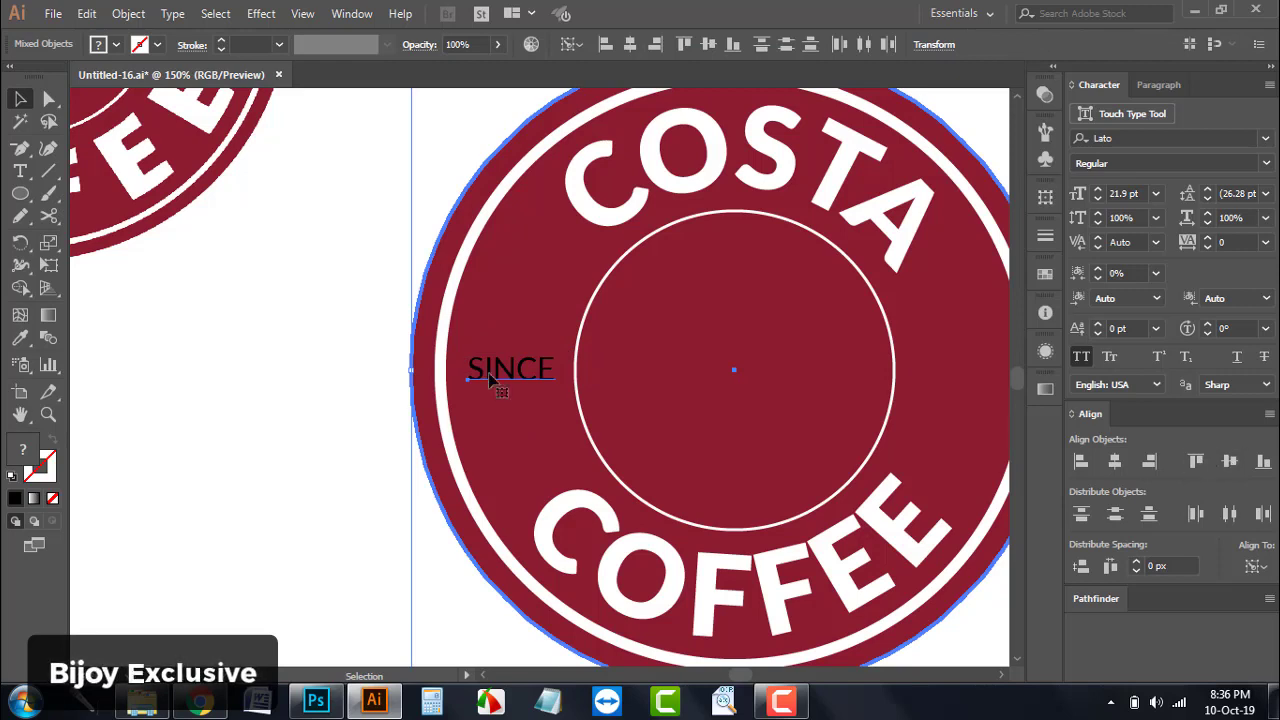
left_click(272, 348)
Fill the SINCE label white, making it 21.9 pt Lato Regular
double_click(543, 386)
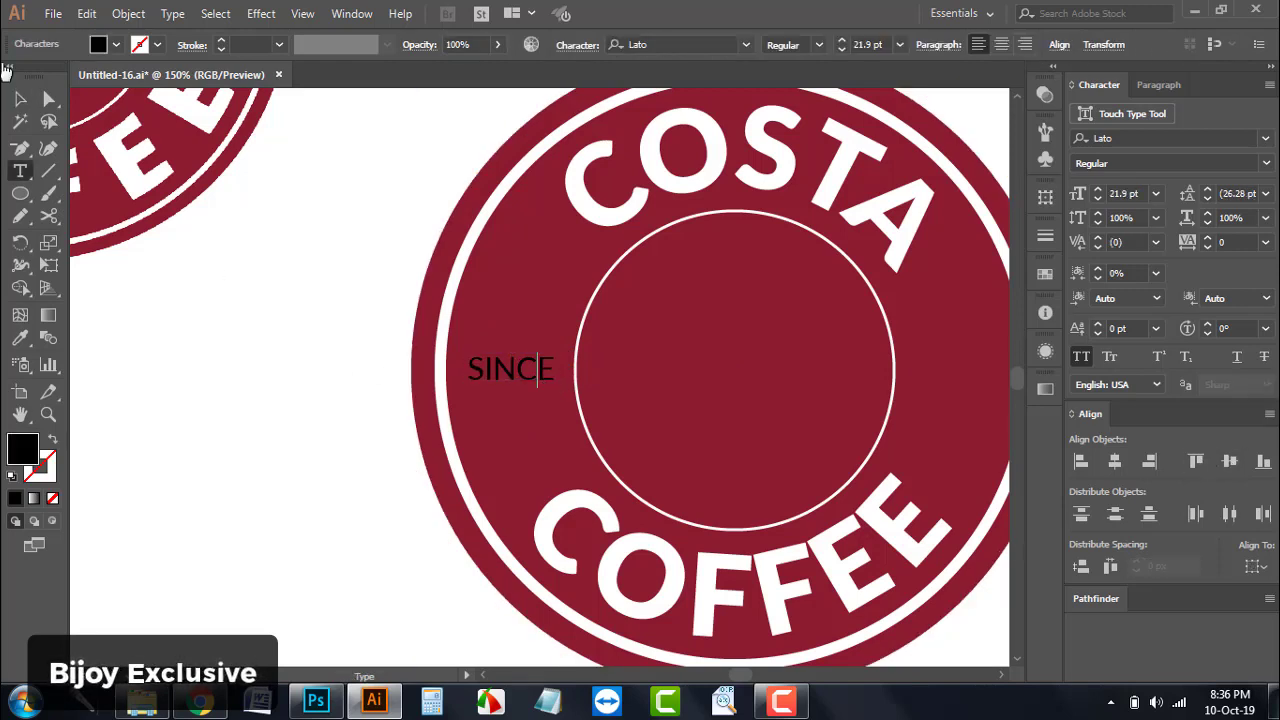
left_click(20, 98)
left_click(116, 44)
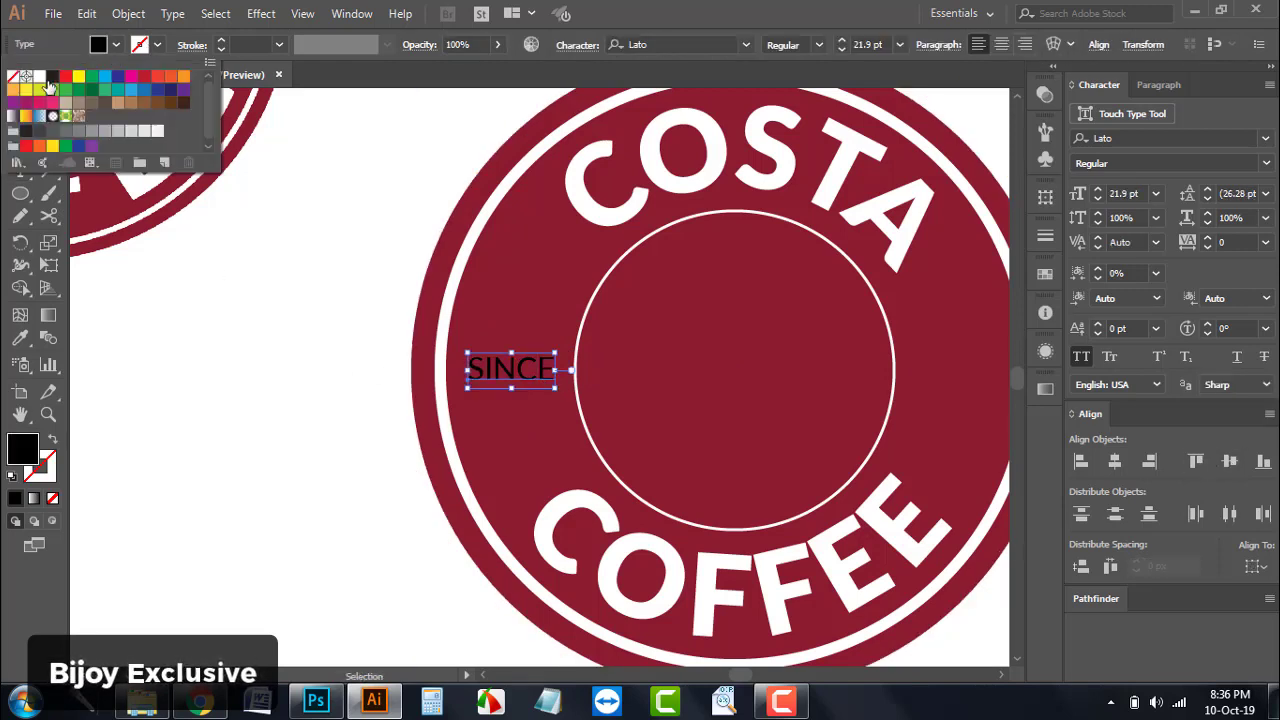
left_click(37, 80)
key("ctrl+minus")
left_click(243, 354)
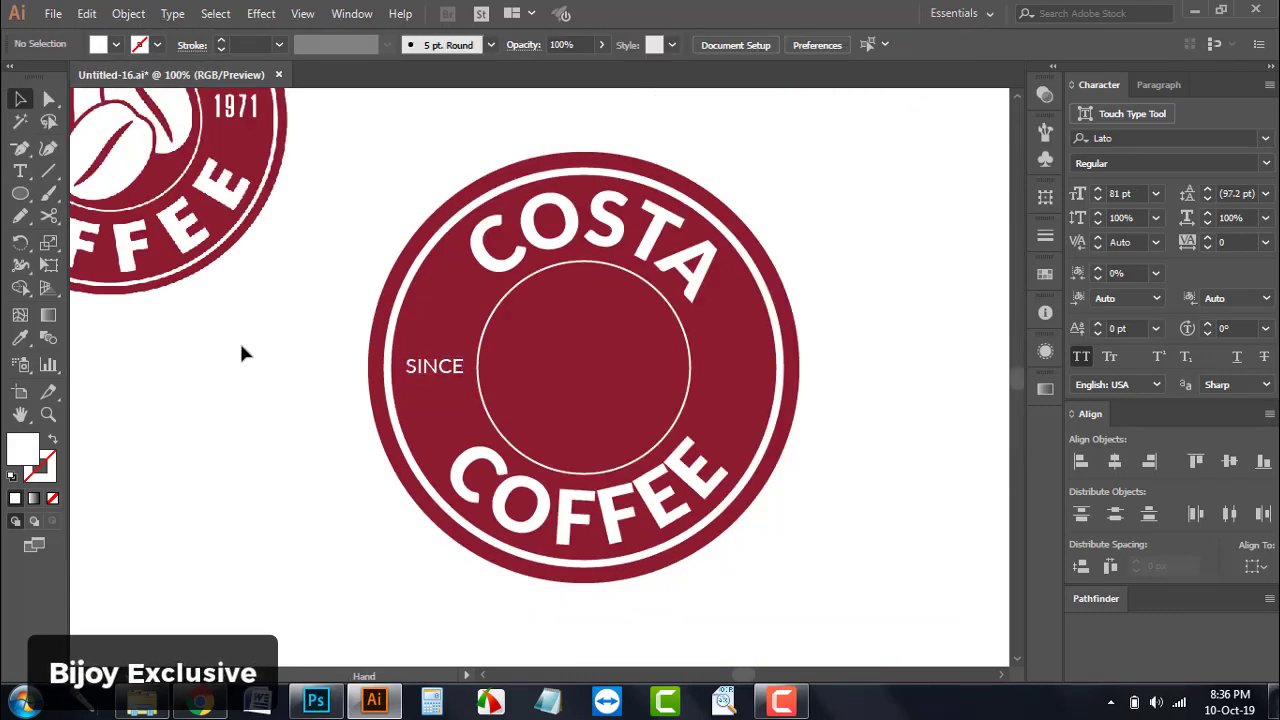
mouse_move(243, 354)
left_mouse_down()
mouse_move(368, 426)
mouse_move(307, 397)
left_mouse_up()
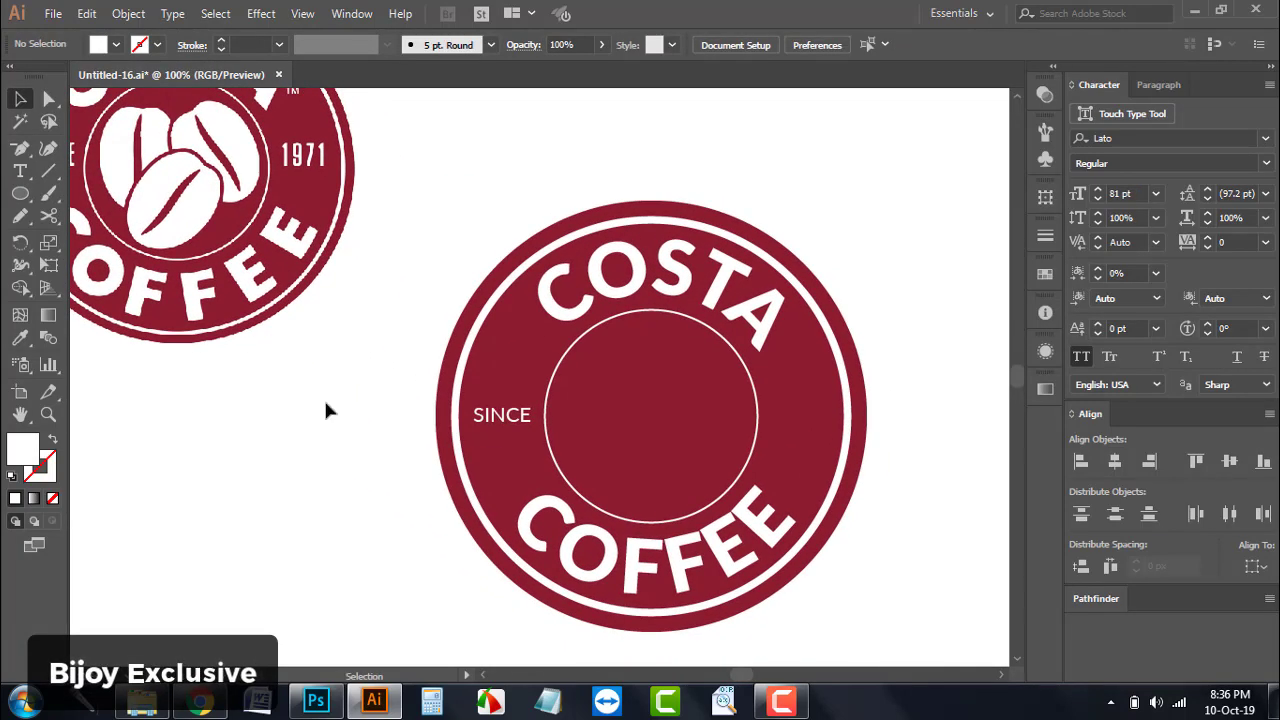
Duplicate SINCE to the disc's right side and change the copy's text to 1971
left_click_drag(513, 428, 818, 428)
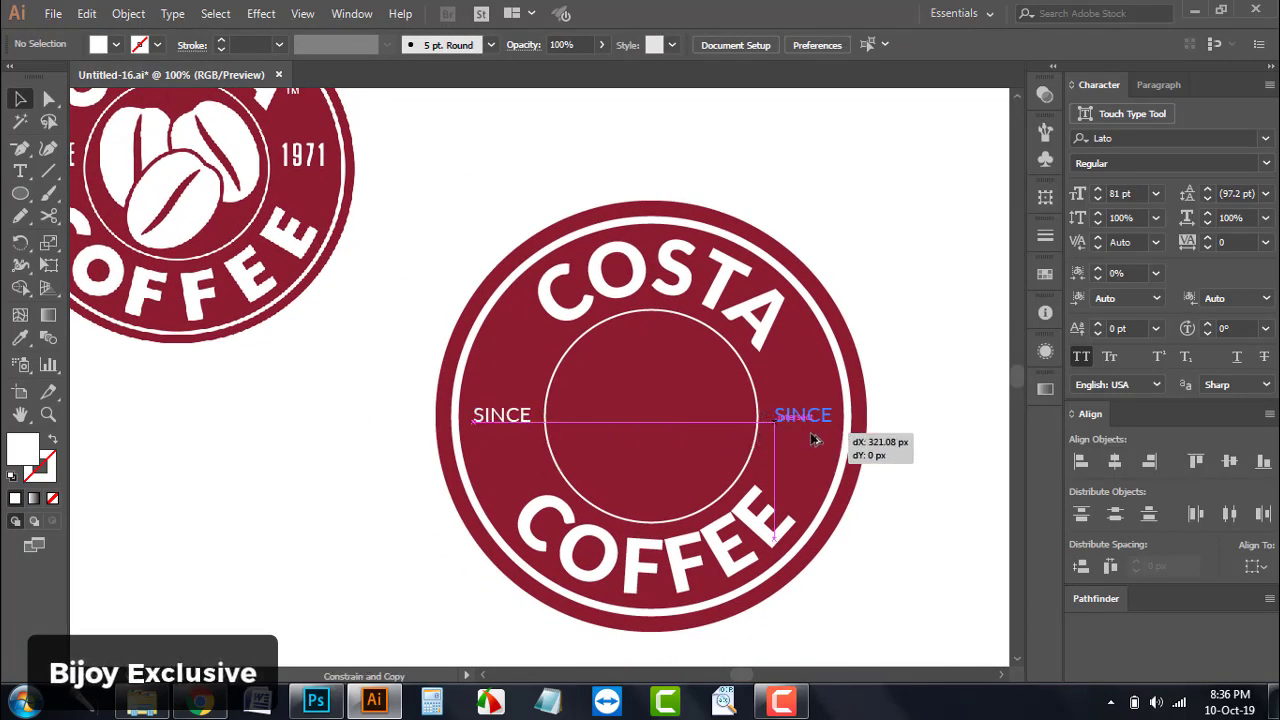
double_click(818, 428)
mouse_move(822, 415)
left_mouse_down()
mouse_move(716, 401)
mouse_move(866, 418)
mouse_move(737, 414)
left_mouse_up()
left_click(789, 425)
left_click(840, 416)
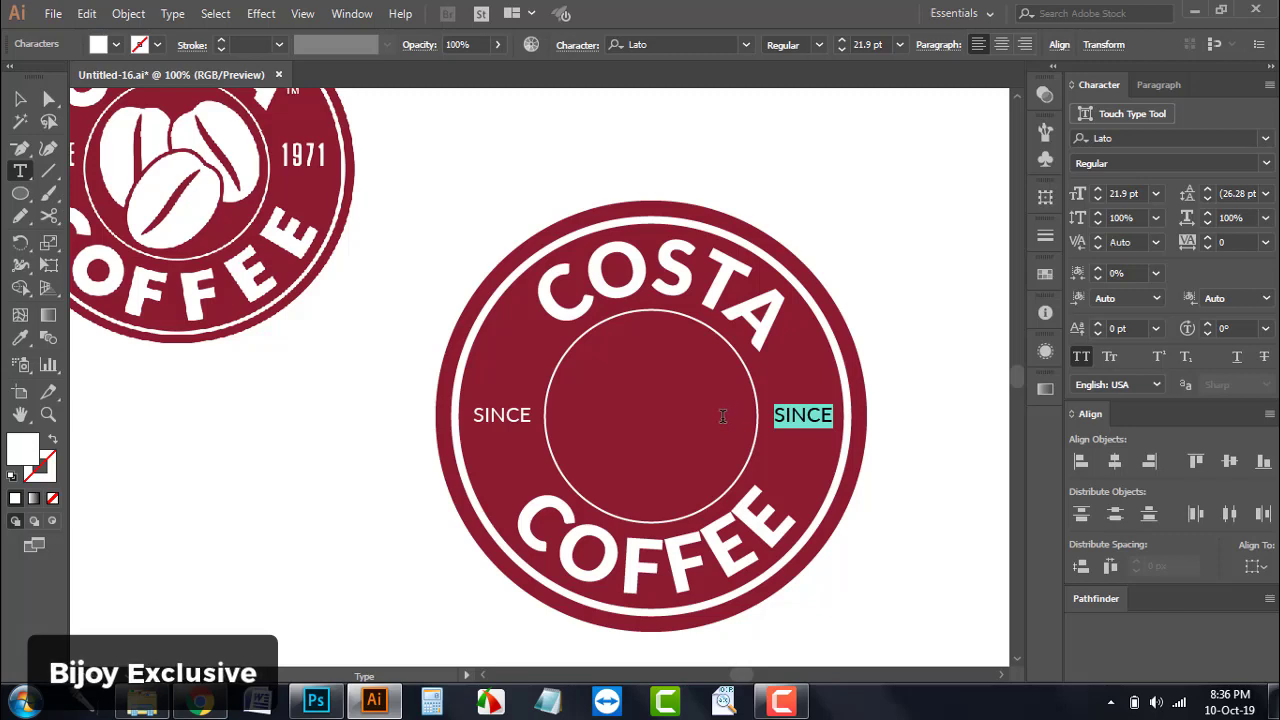
type("1971")
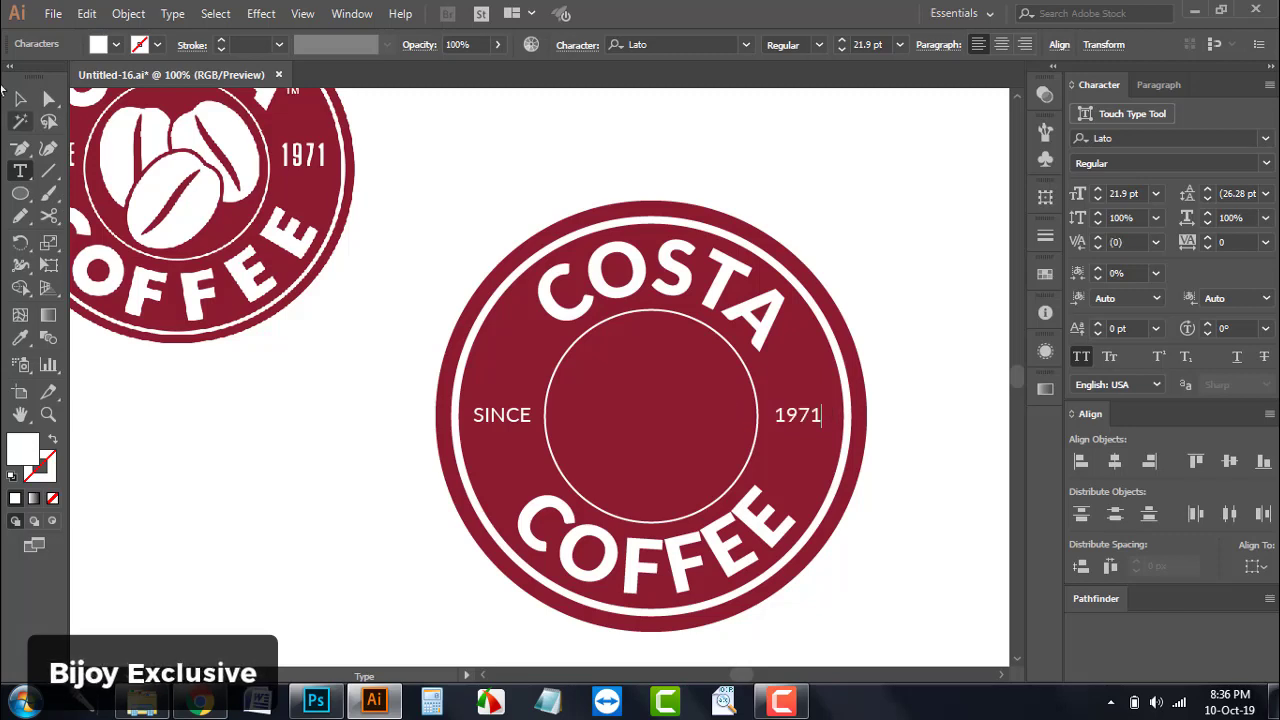
left_click(20, 98)
Set both the SINCE and 1971 labels to Lato Bold
left_click(284, 540)
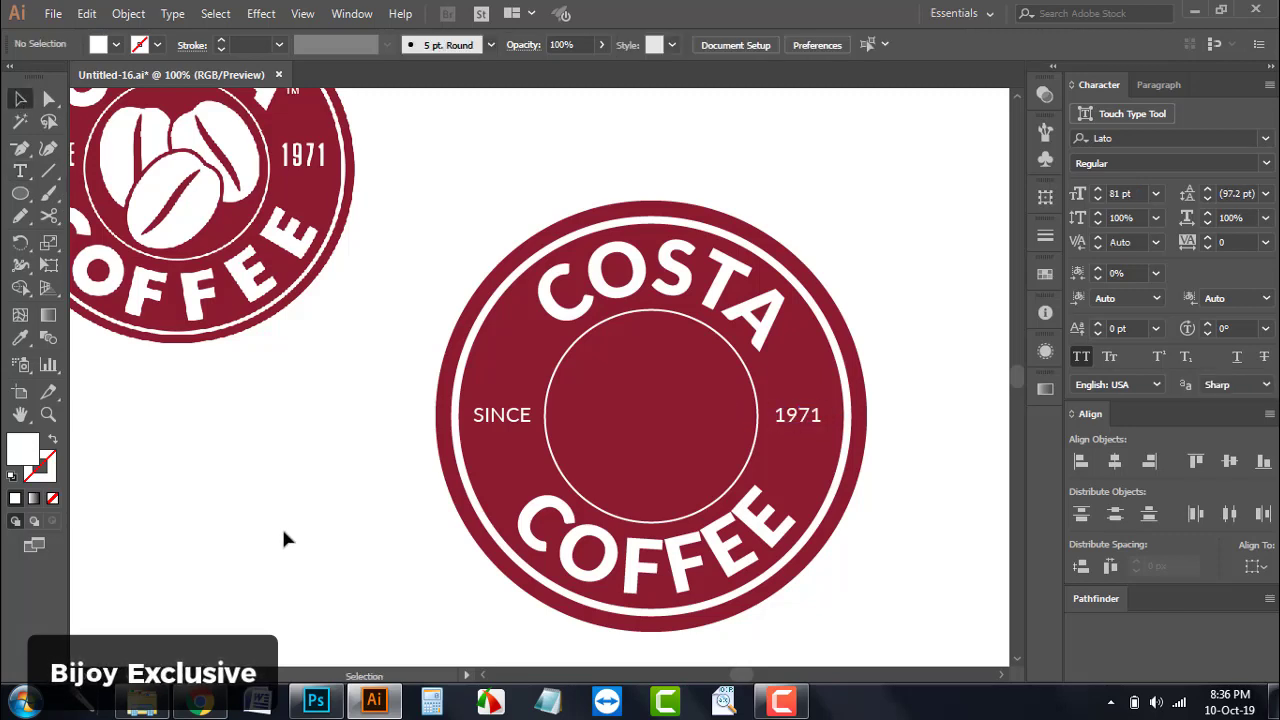
left_click(500, 420)
left_click(800, 418, "shift")
left_click(818, 44)
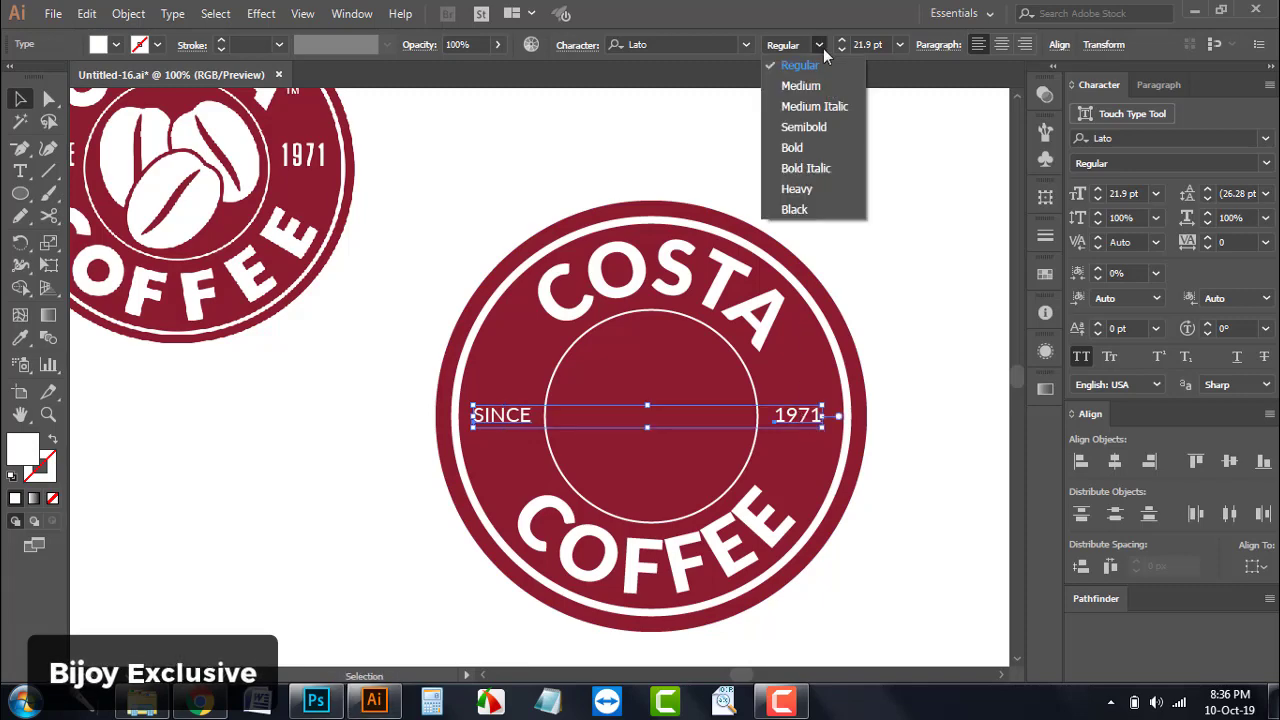
left_click(778, 150)
left_click(879, 301)
scroll(875, 318, "up", 1)
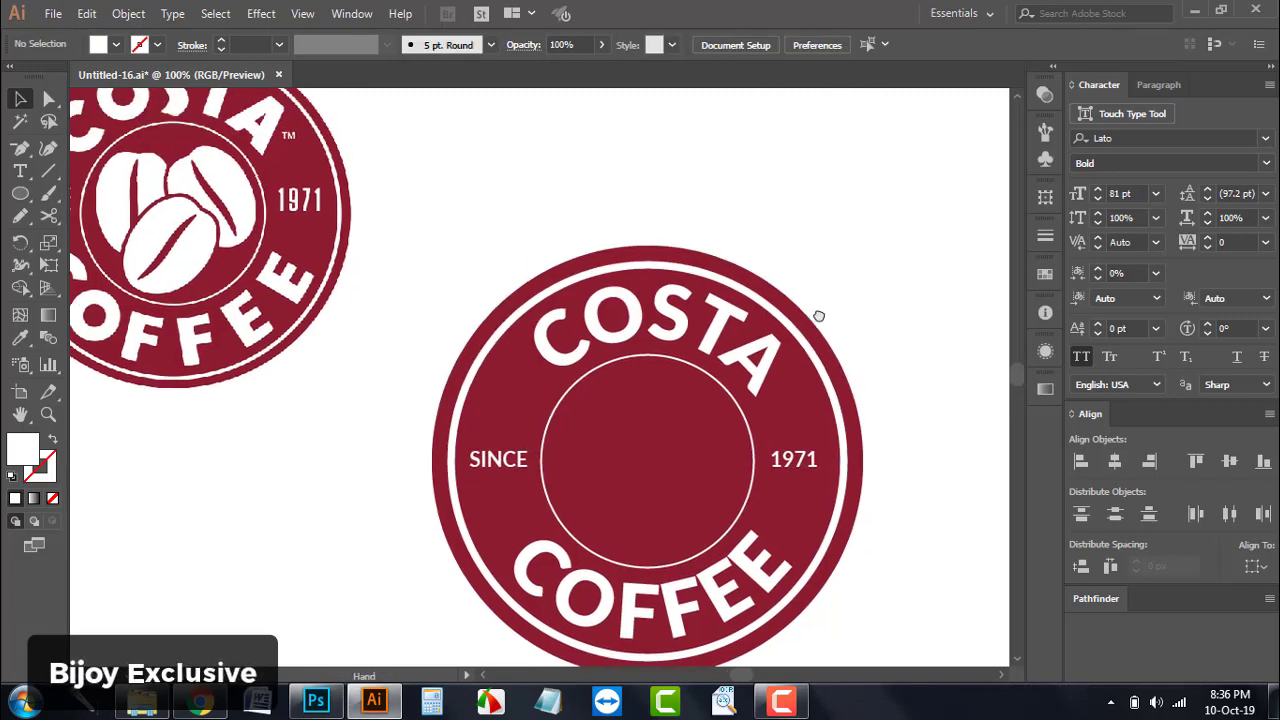
scroll(160, 250, "up", 1)
scroll(160, 250, "left", 2)
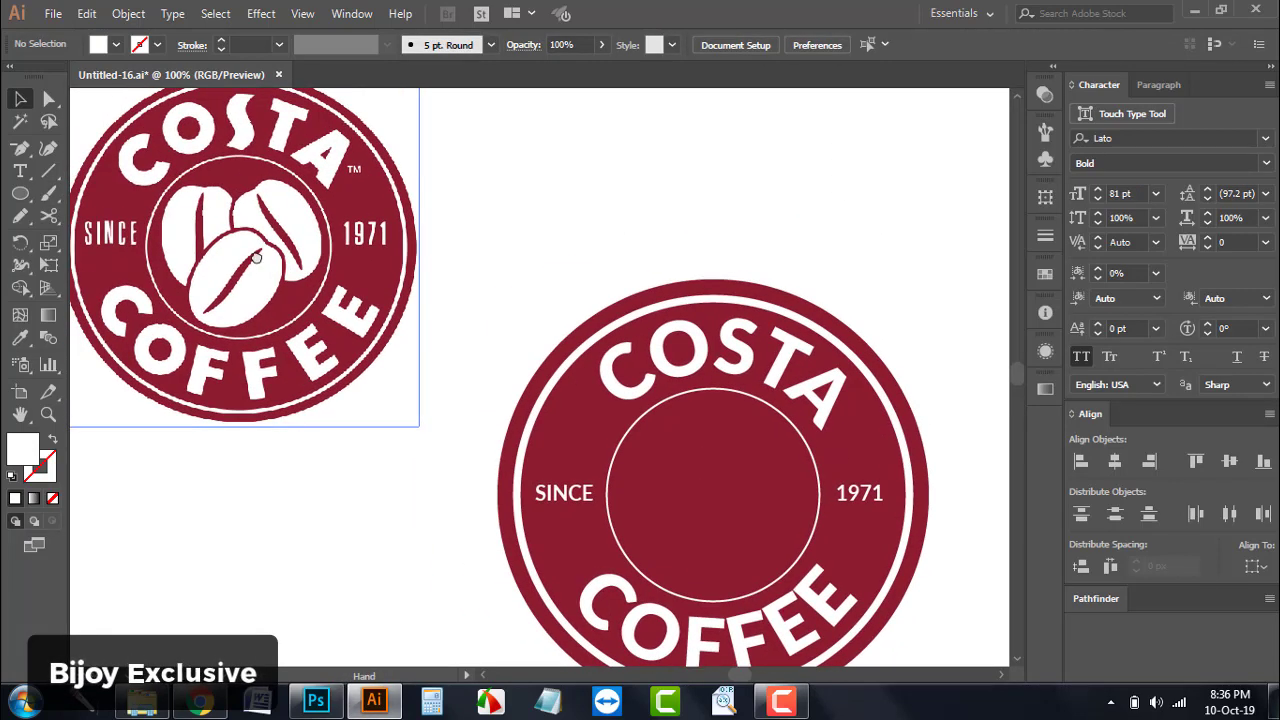
scroll(420, 285, "up", 1)
scroll(420, 285, "right", 1)
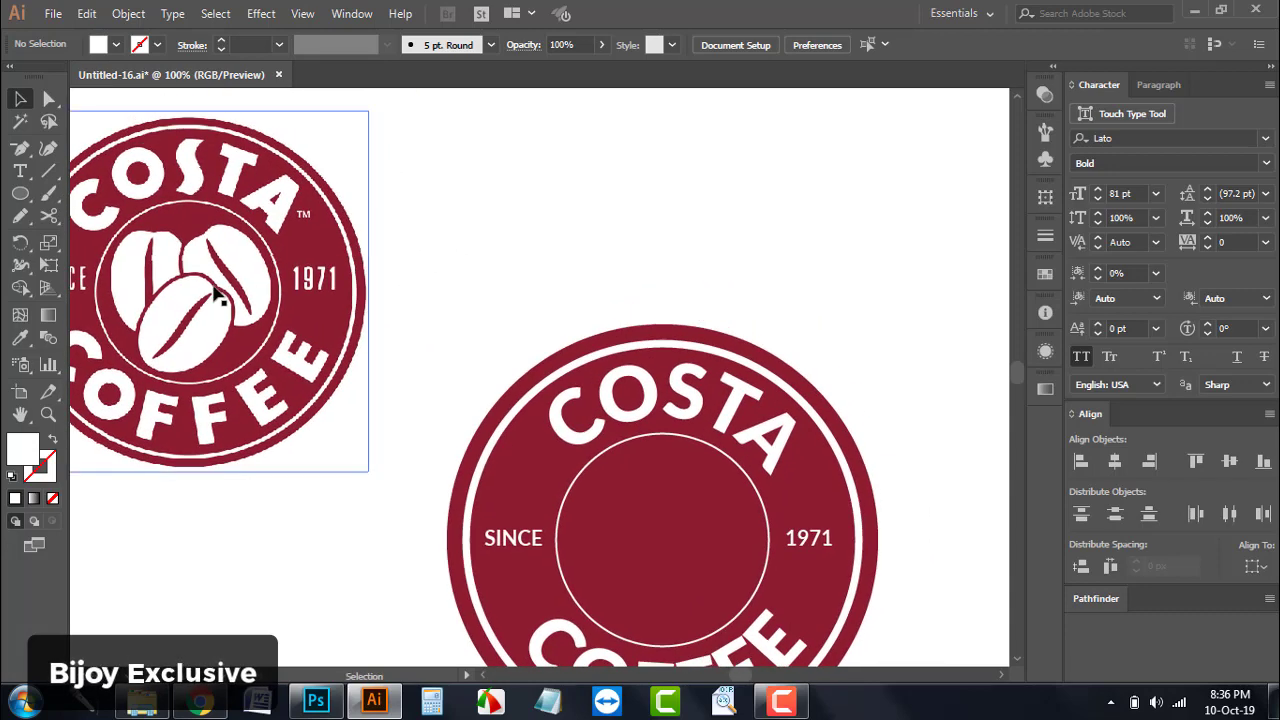
Draw a 105 × 162.5 px upright oval filled with maroon sampled from the reference logo
key("l")
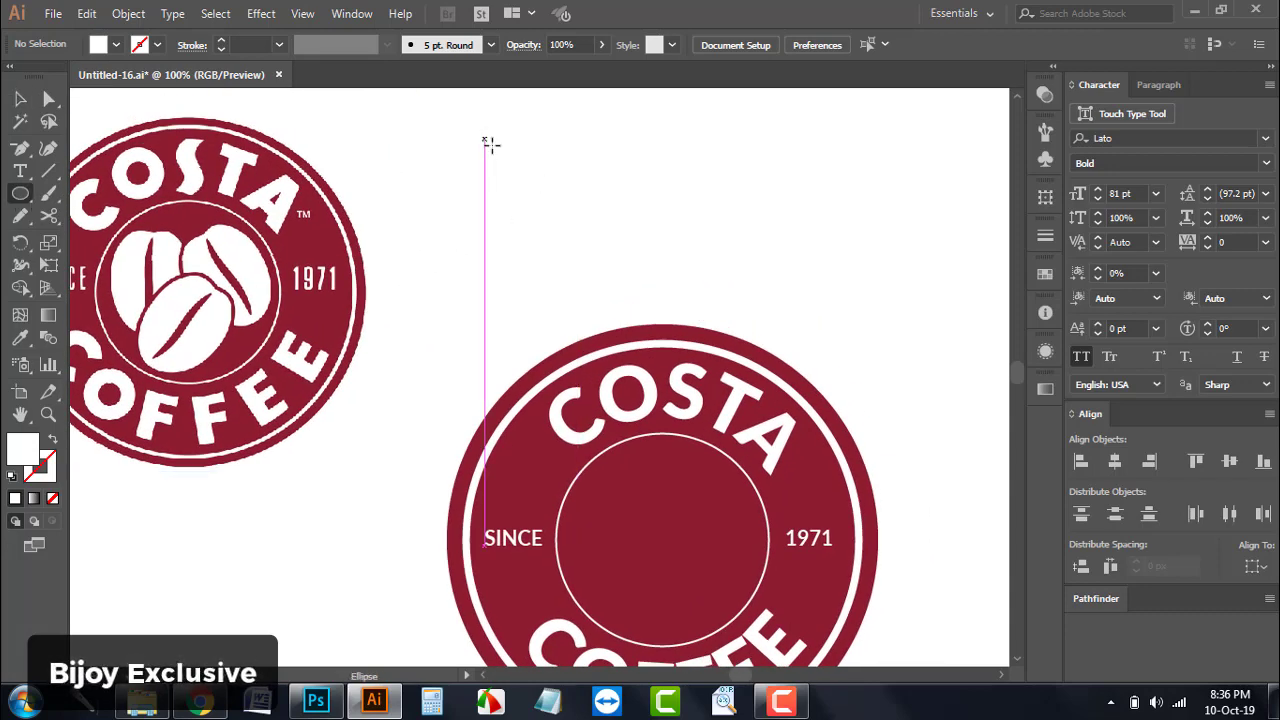
mouse_move(486, 139)
left_mouse_down()
mouse_move(597, 305)
mouse_move(586, 309)
mouse_move(582, 291)
left_mouse_up()
left_click(20, 338)
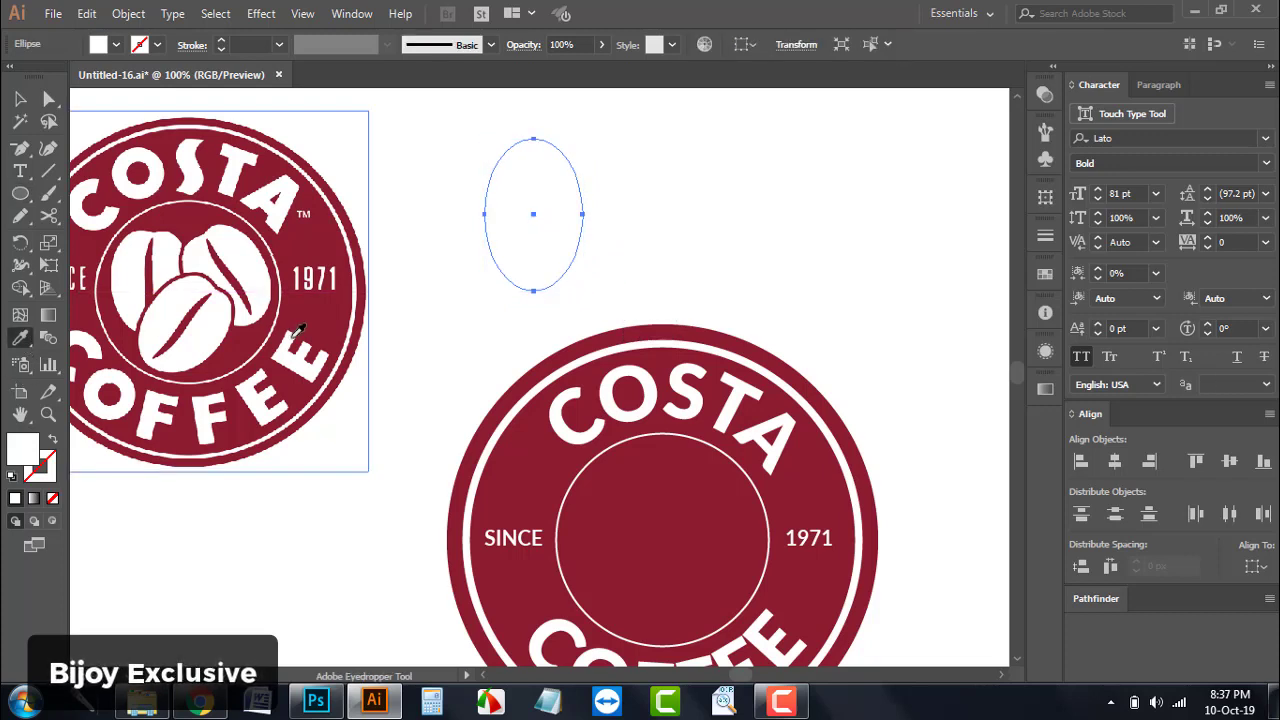
left_click(258, 340)
left_click(20, 99)
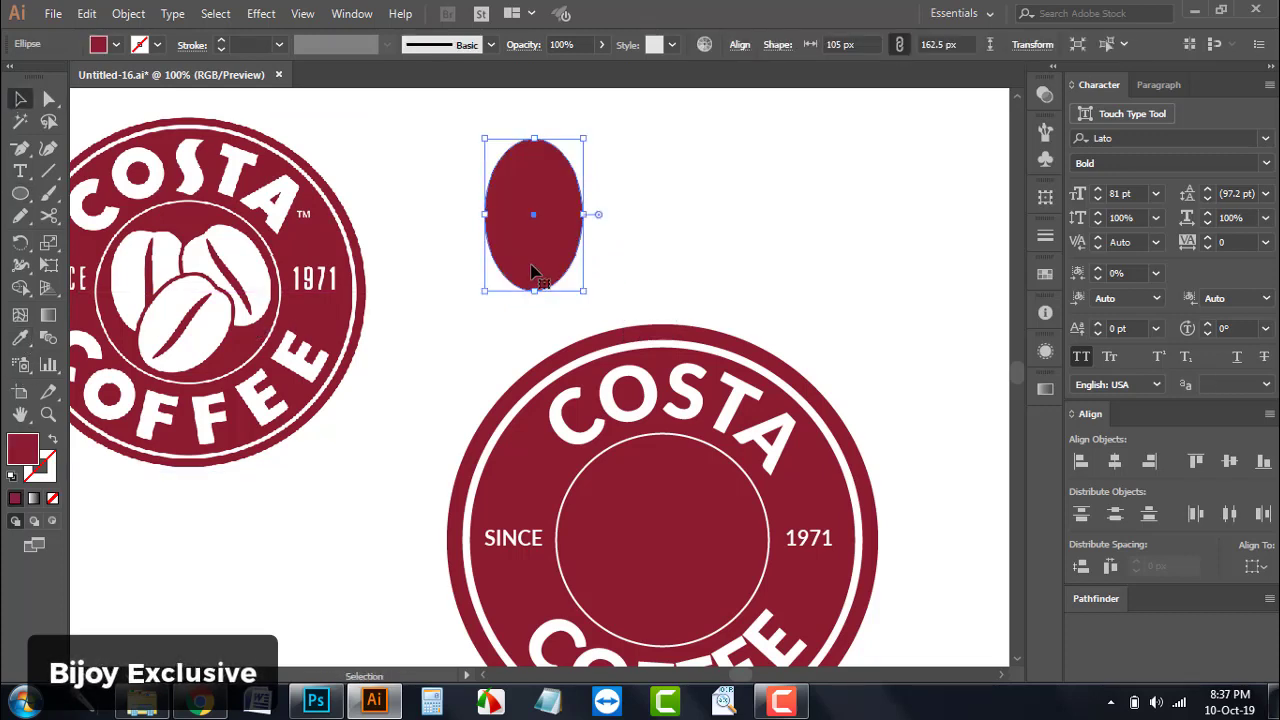
left_click(628, 195)
left_click(549, 180)
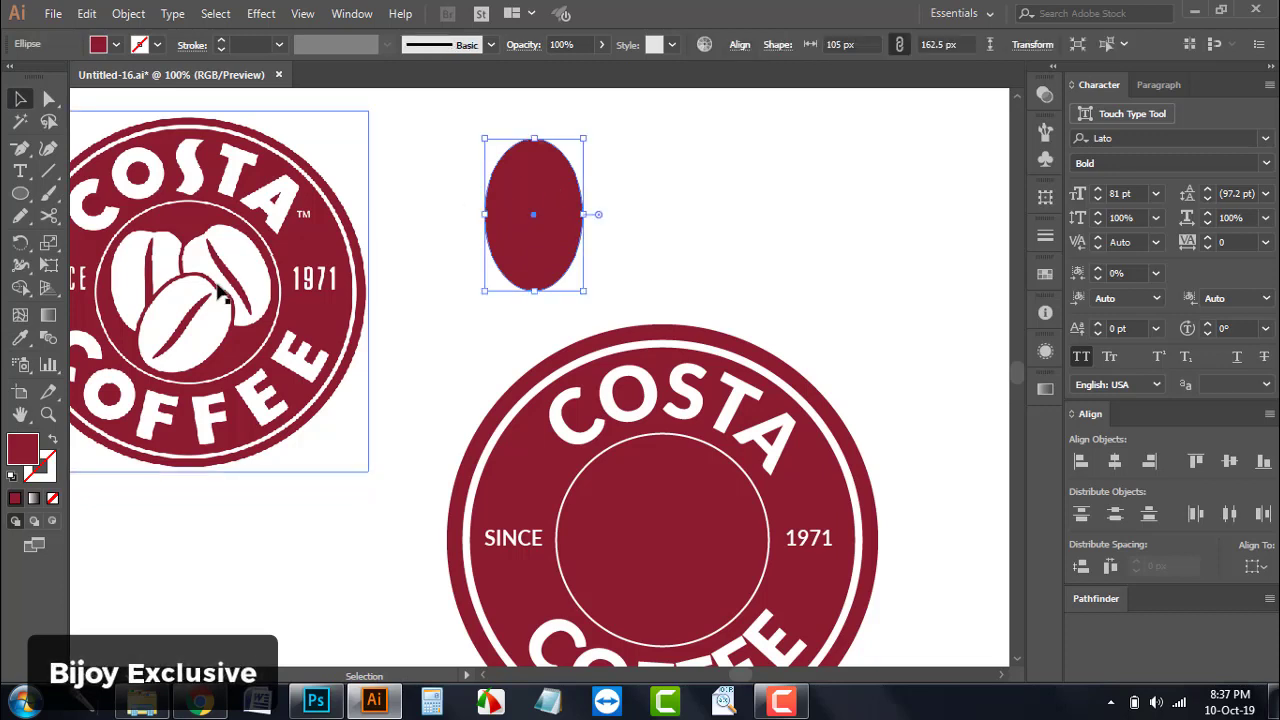
key("ctrl+equal")
key("ctrl+equal")
key("ctrl+equal")
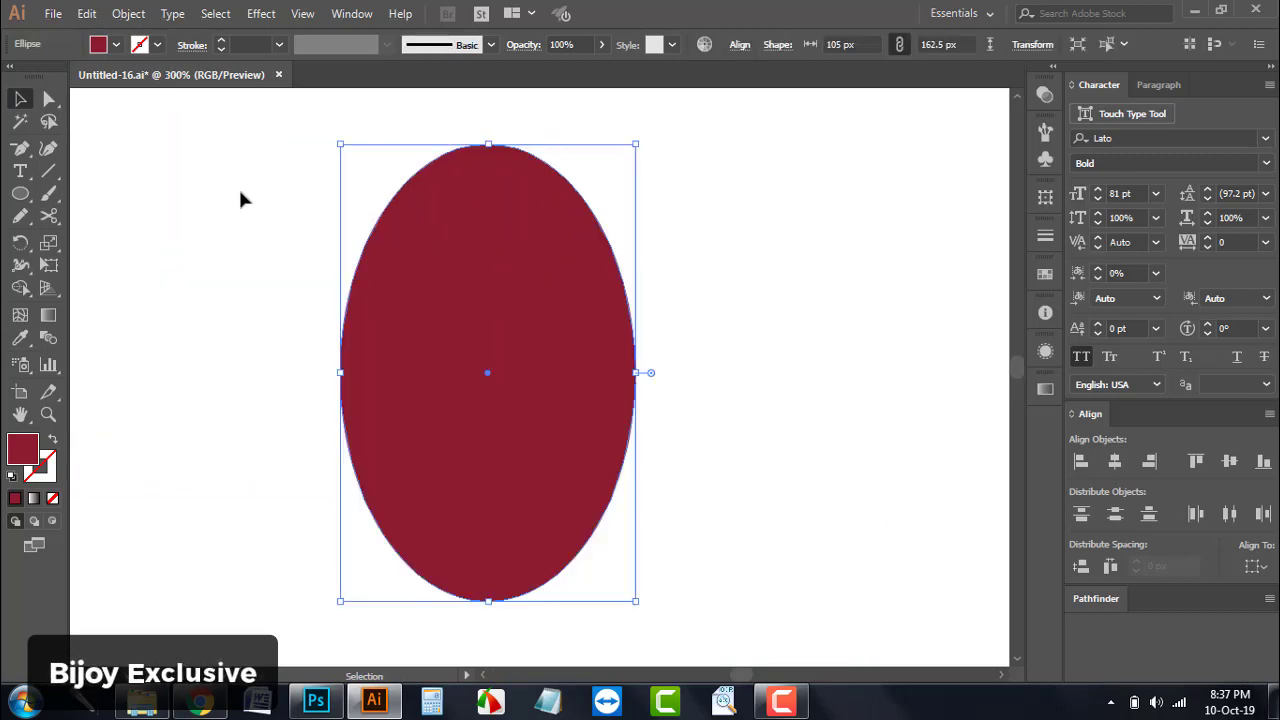
Add two anchor points on the oval's top edge and pull the middle down into a dip
left_click_drag(20, 147, 115, 189)
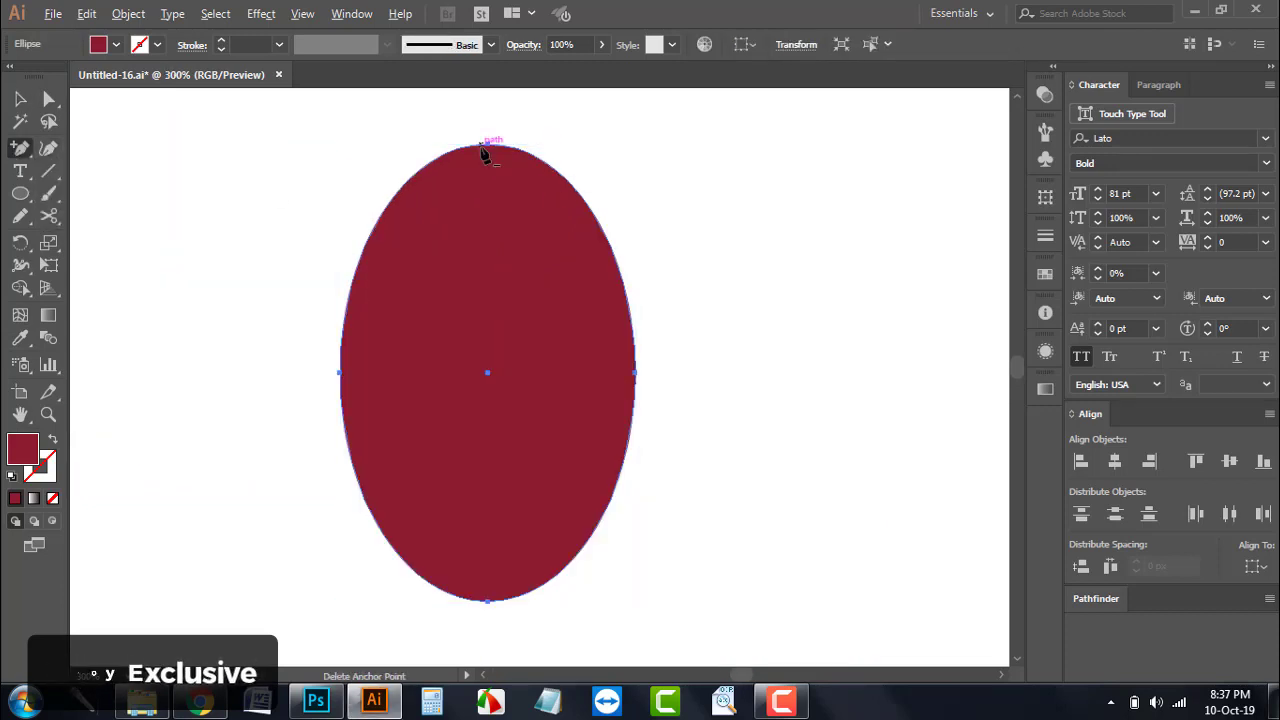
key("ctrl+equal")
key("ctrl+equal")
key("ctrl+equal")
left_click(428, 193)
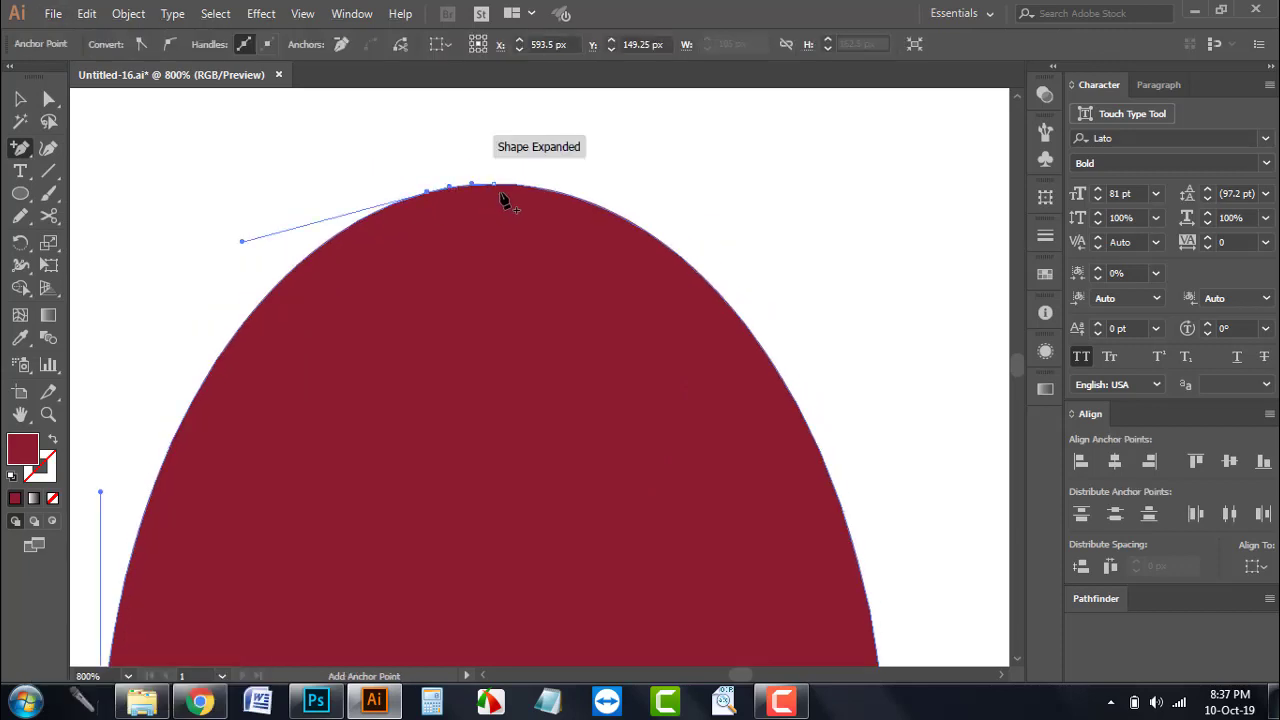
left_click(546, 188)
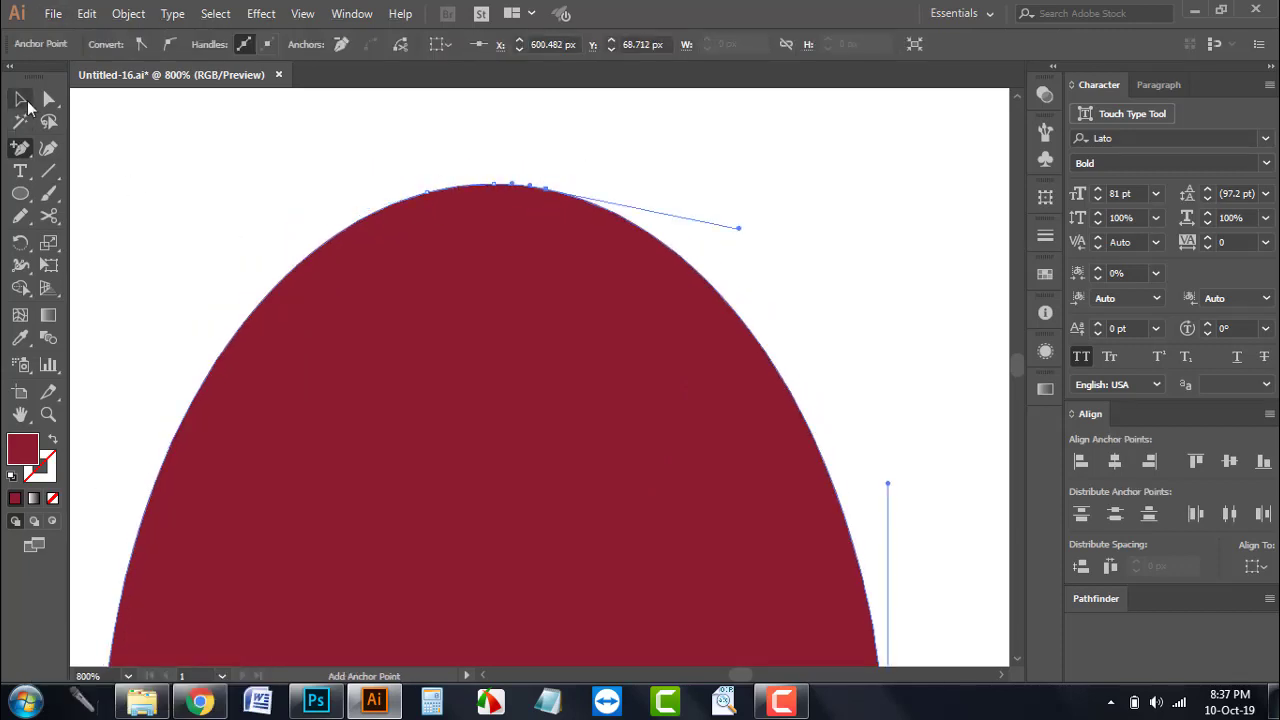
key("a")
mouse_move(510, 191)
left_mouse_down()
mouse_move(486, 190)
mouse_move(489, 205)
left_mouse_up()
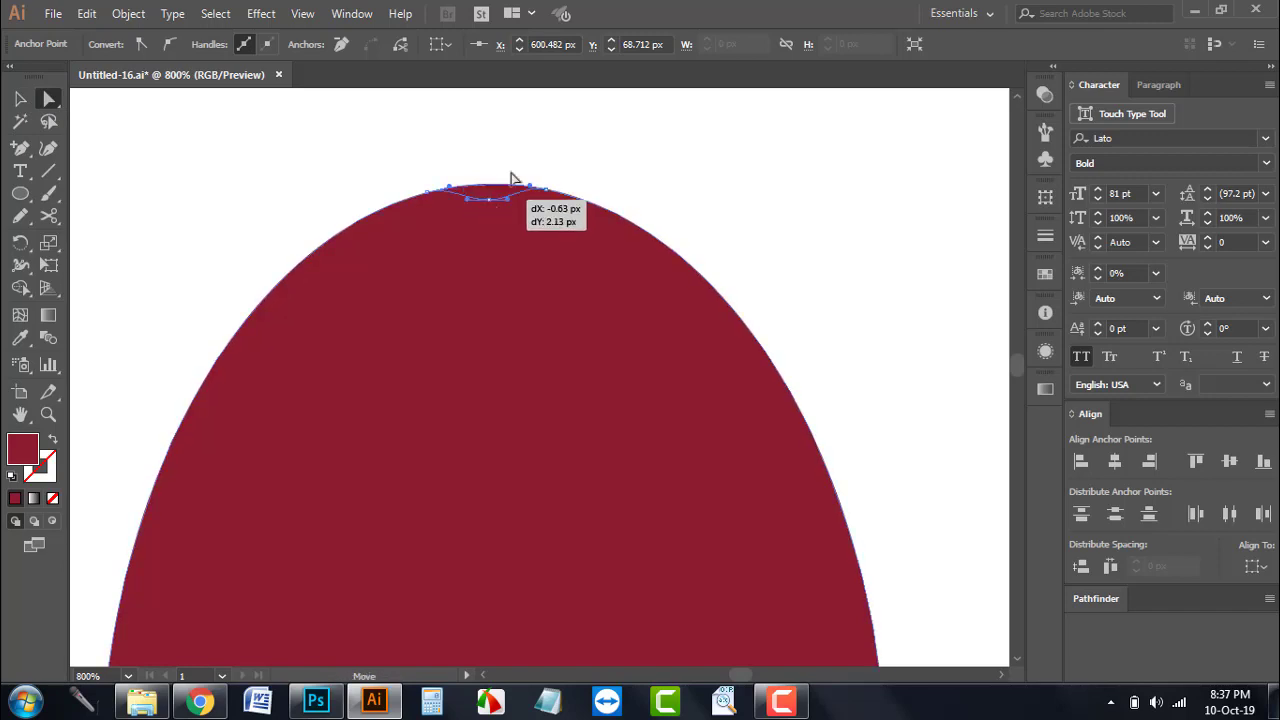
Spread the top anchors outward and down and deepen the notch into a bean shape
left_click(471, 143)
scroll(471, 143, "down", 4)
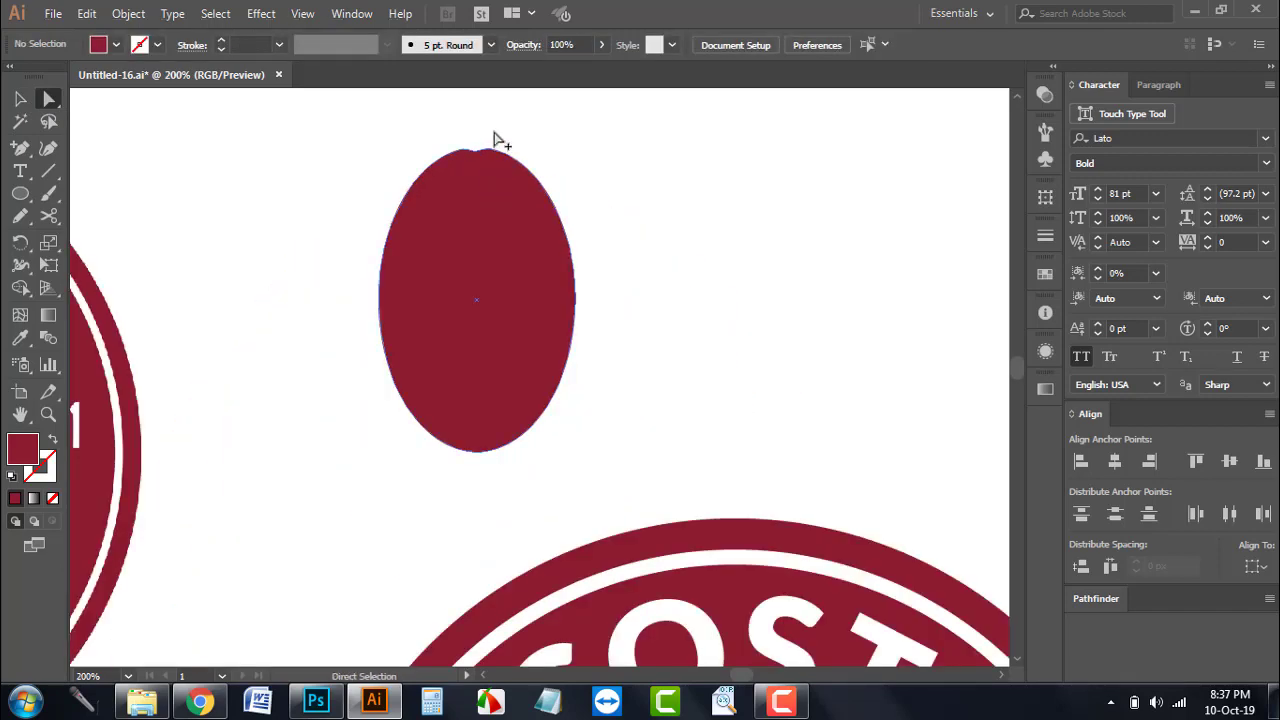
scroll(497, 140, "up", 4)
left_click(480, 190)
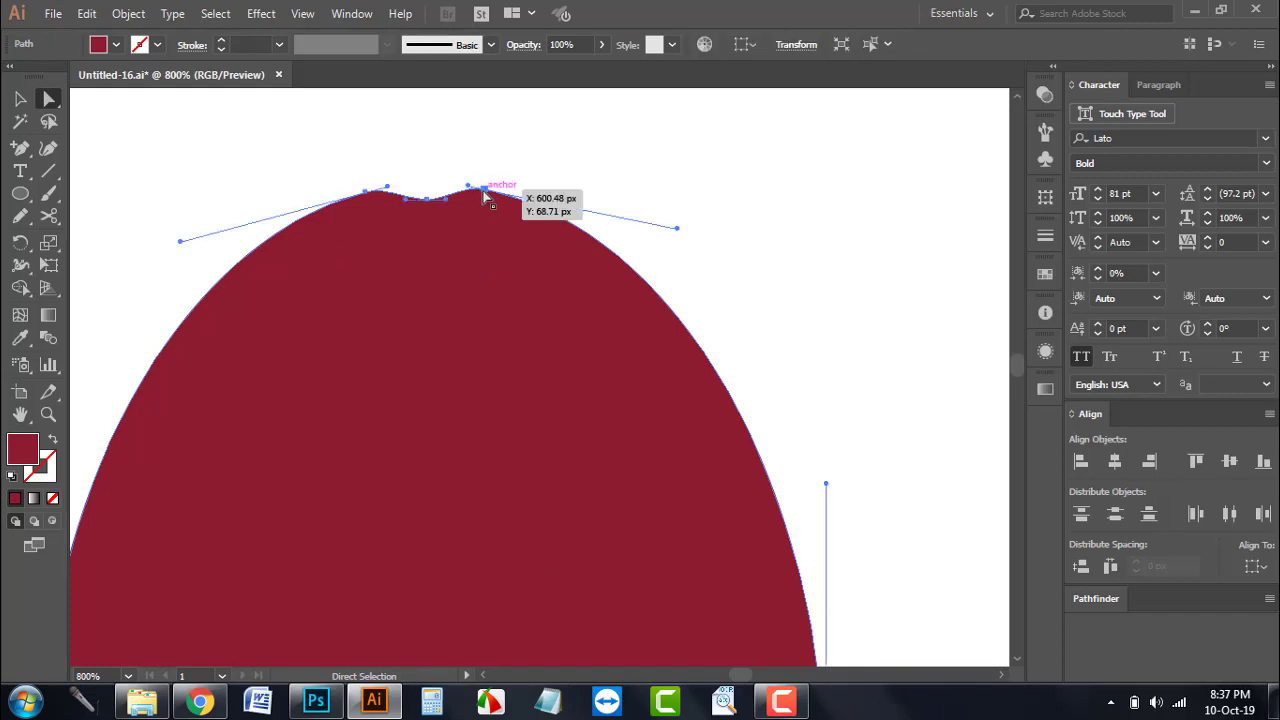
left_click_drag(484, 191, 514, 206)
left_click_drag(370, 197, 334, 208)
left_click_drag(428, 204, 418, 226)
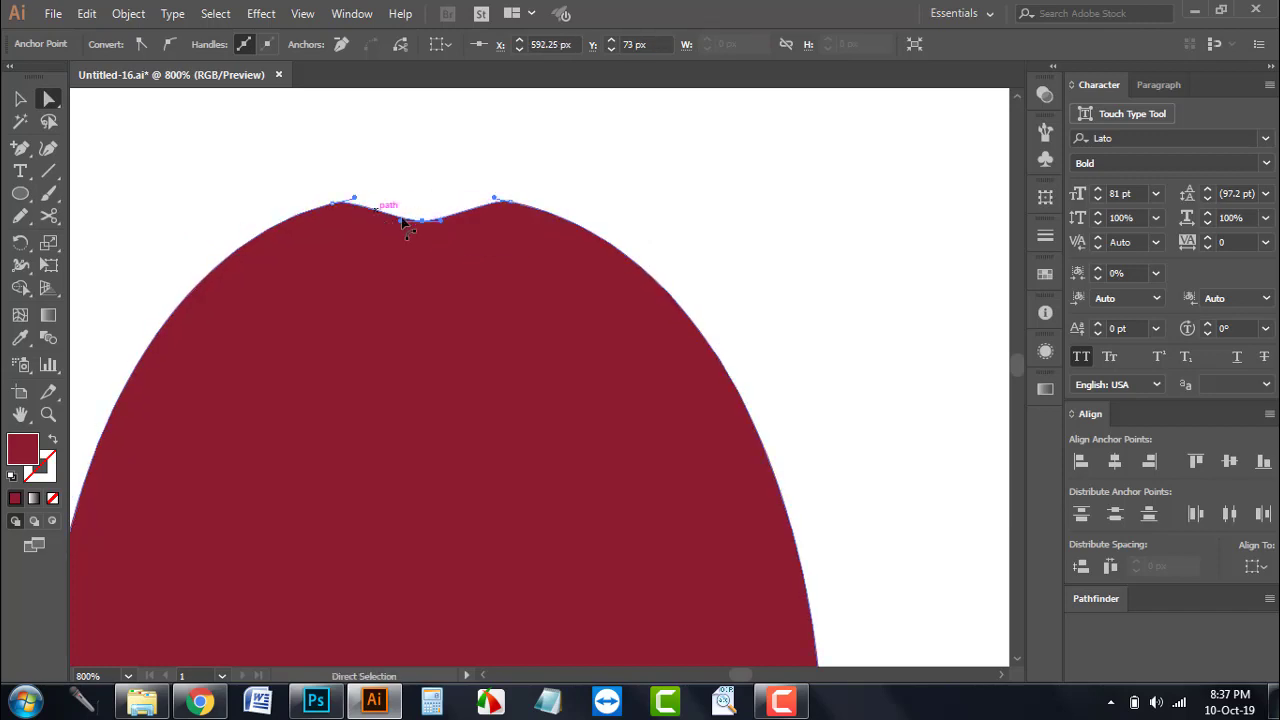
left_click(558, 174)
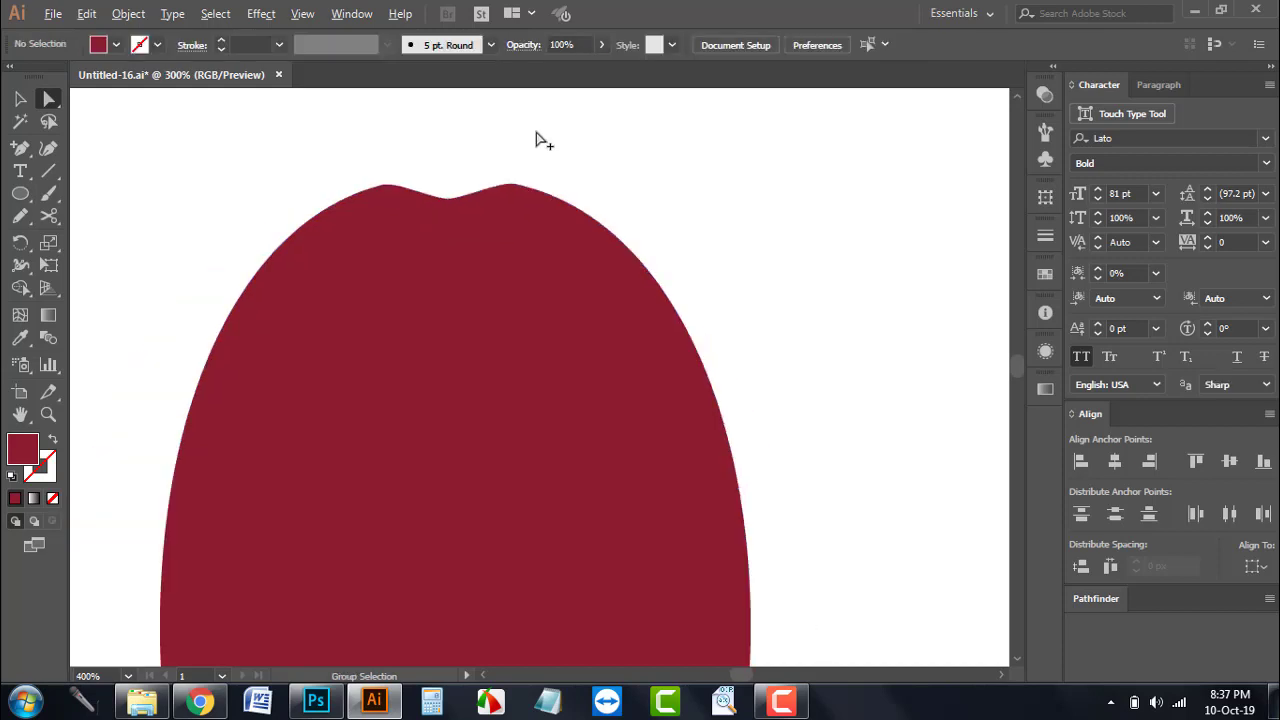
key("ctrl+minus")
key("ctrl+minus")
key("ctrl+minus")
Draw a stroked, unfilled curved centre line down the bean with the Pen tool
scroll(613, 280, "down", 1, "alt")
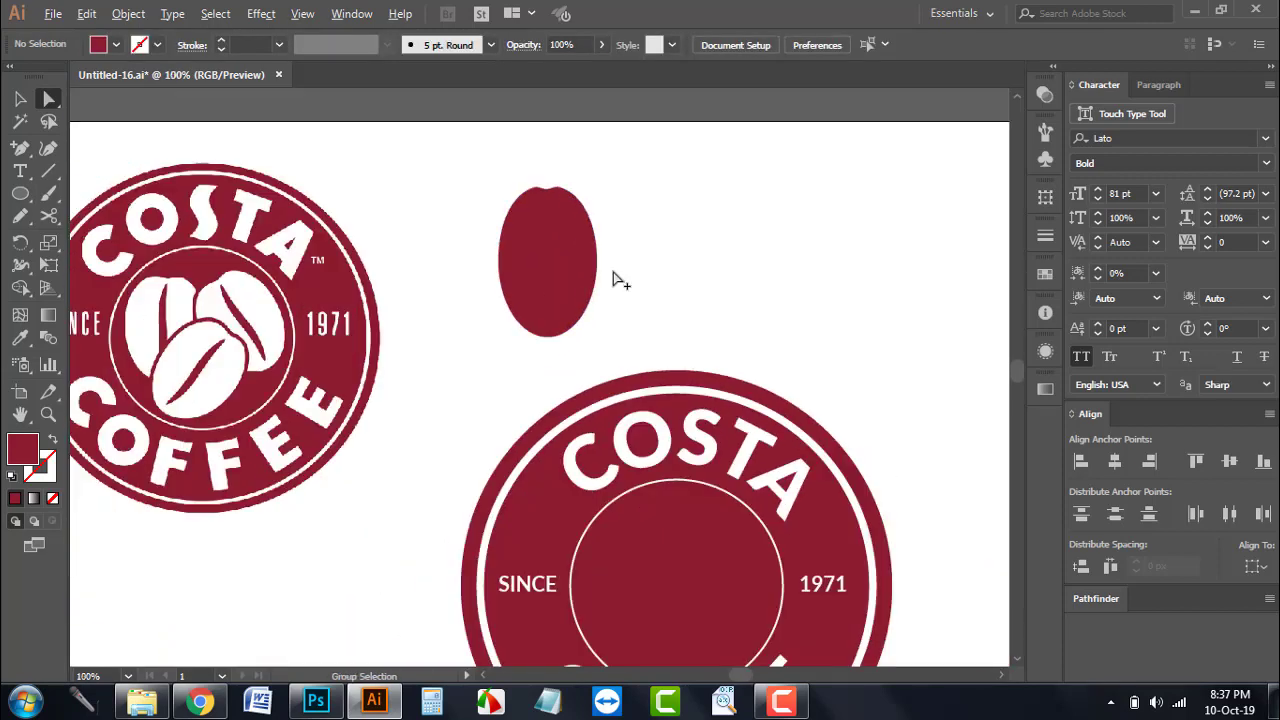
left_click(20, 98)
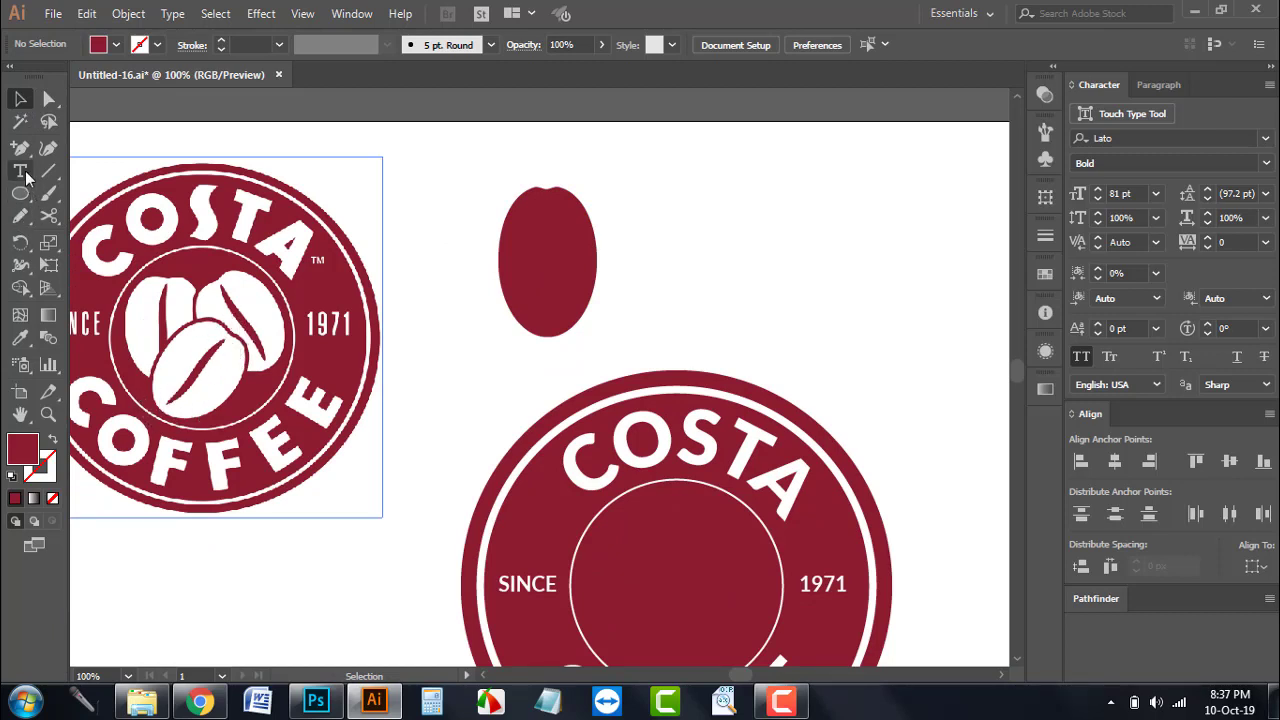
left_click_drag(20, 148, 70, 143)
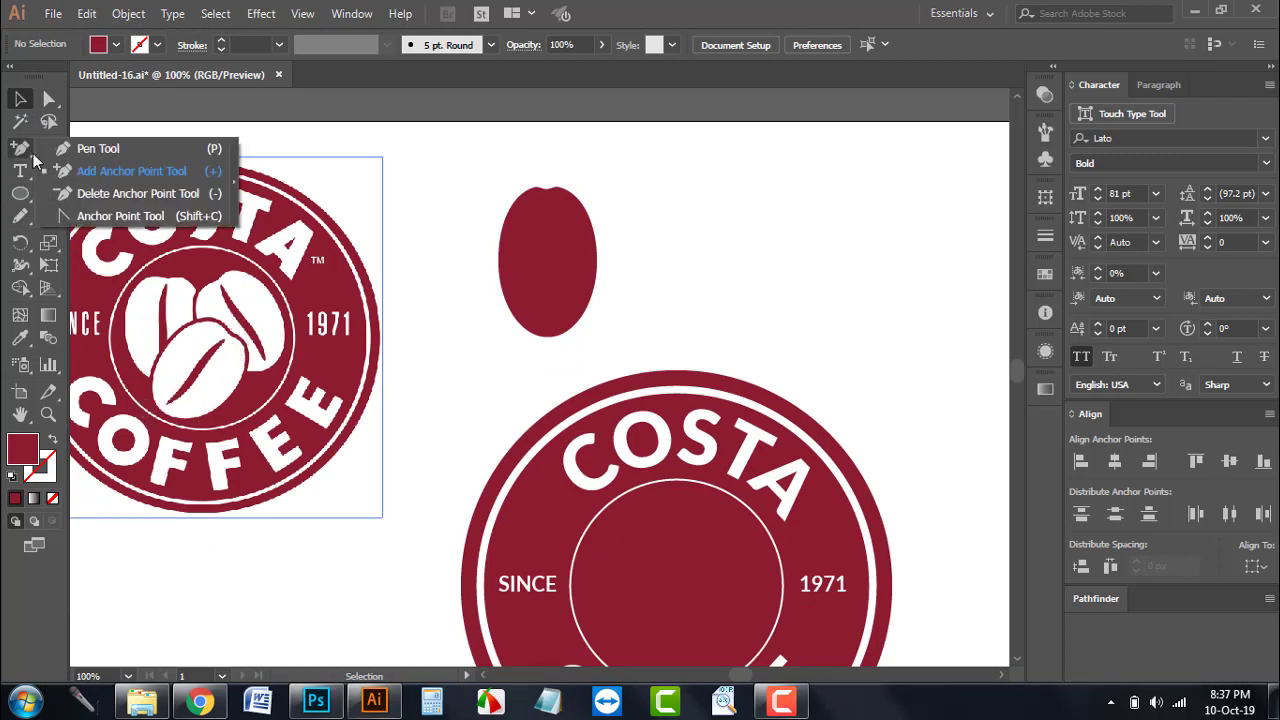
left_click(553, 216)
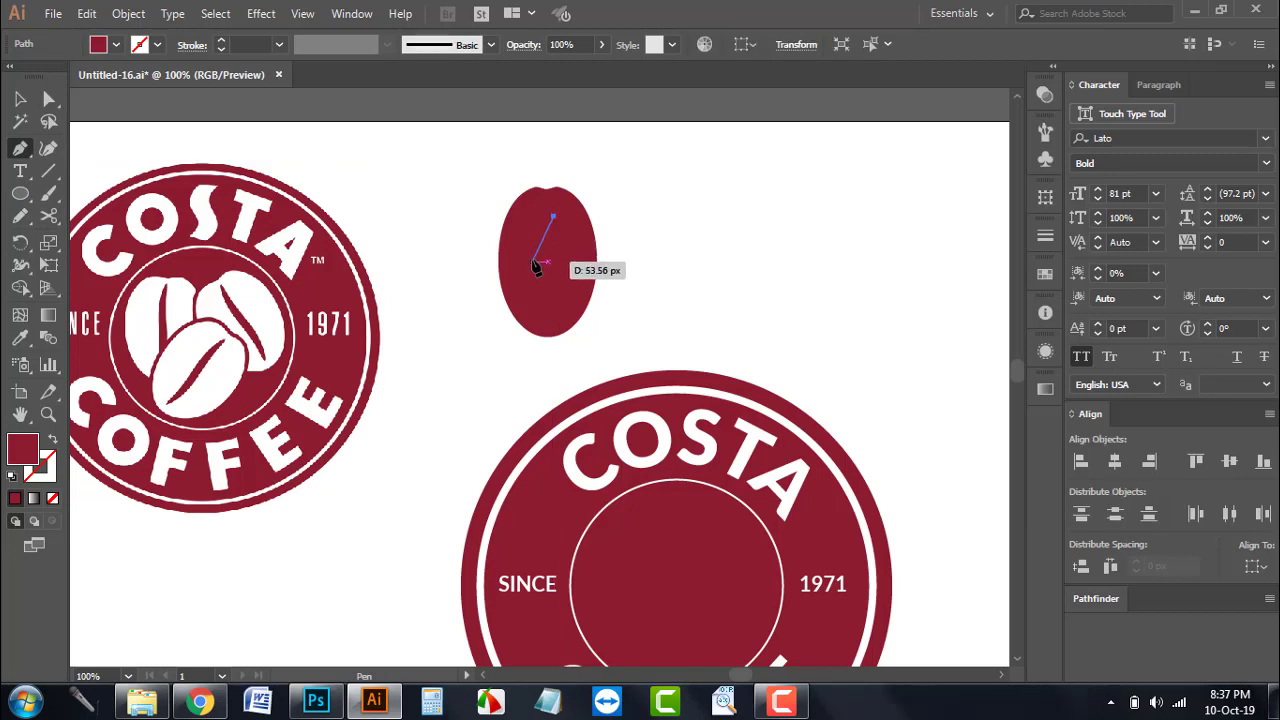
left_click_drag(541, 239, 556, 326)
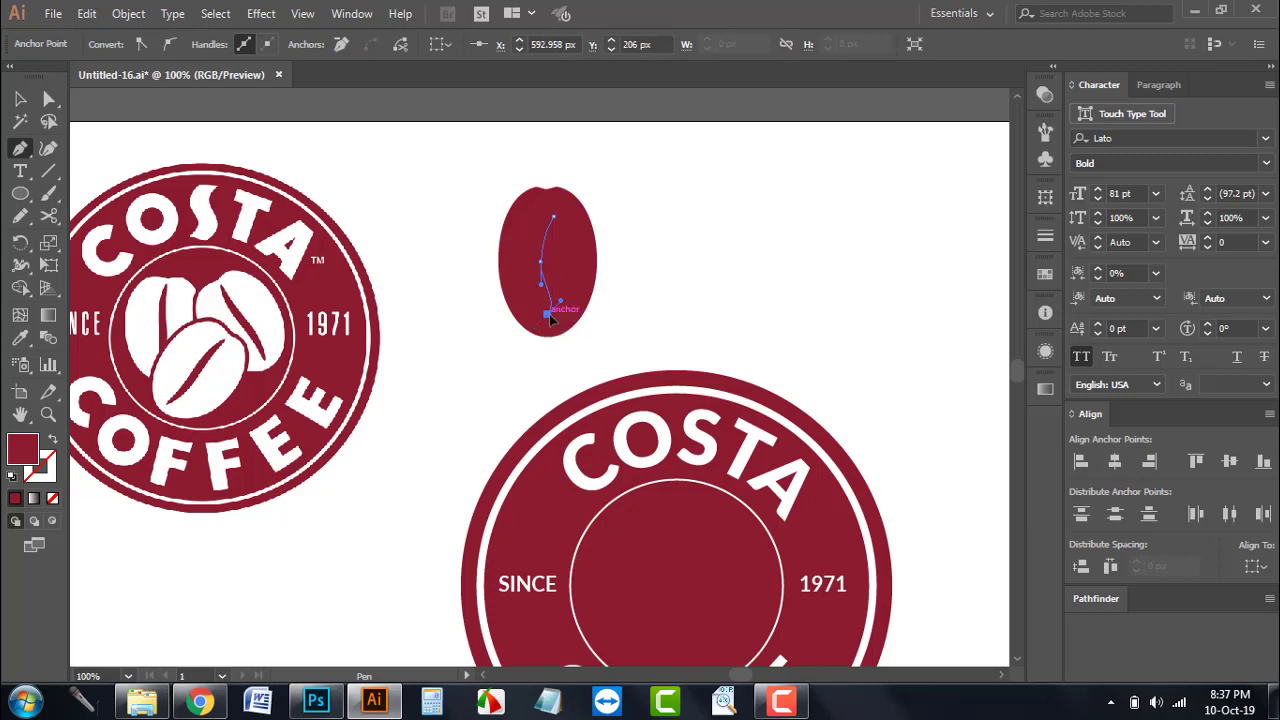
left_click(52, 439)
key("v")
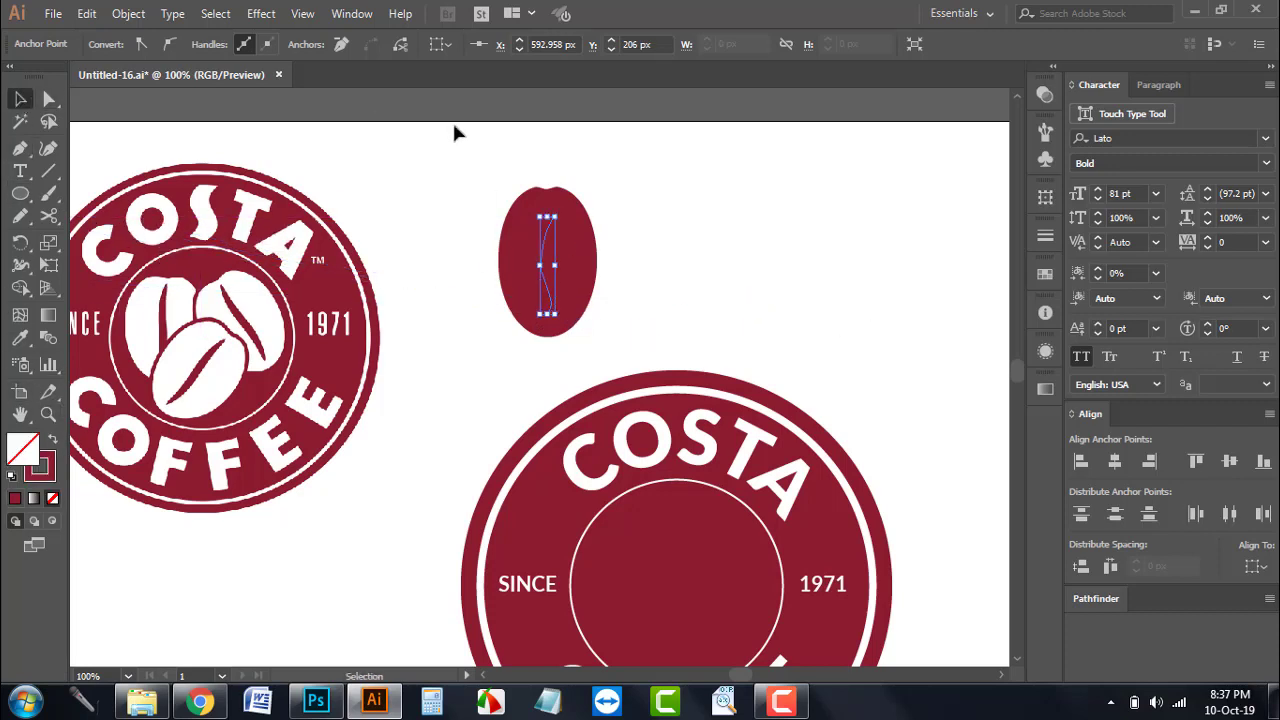
left_click(451, 129)
left_click(544, 265)
Give the bean's centre line a white stroke, raised to 6 pt
left_click(157, 44)
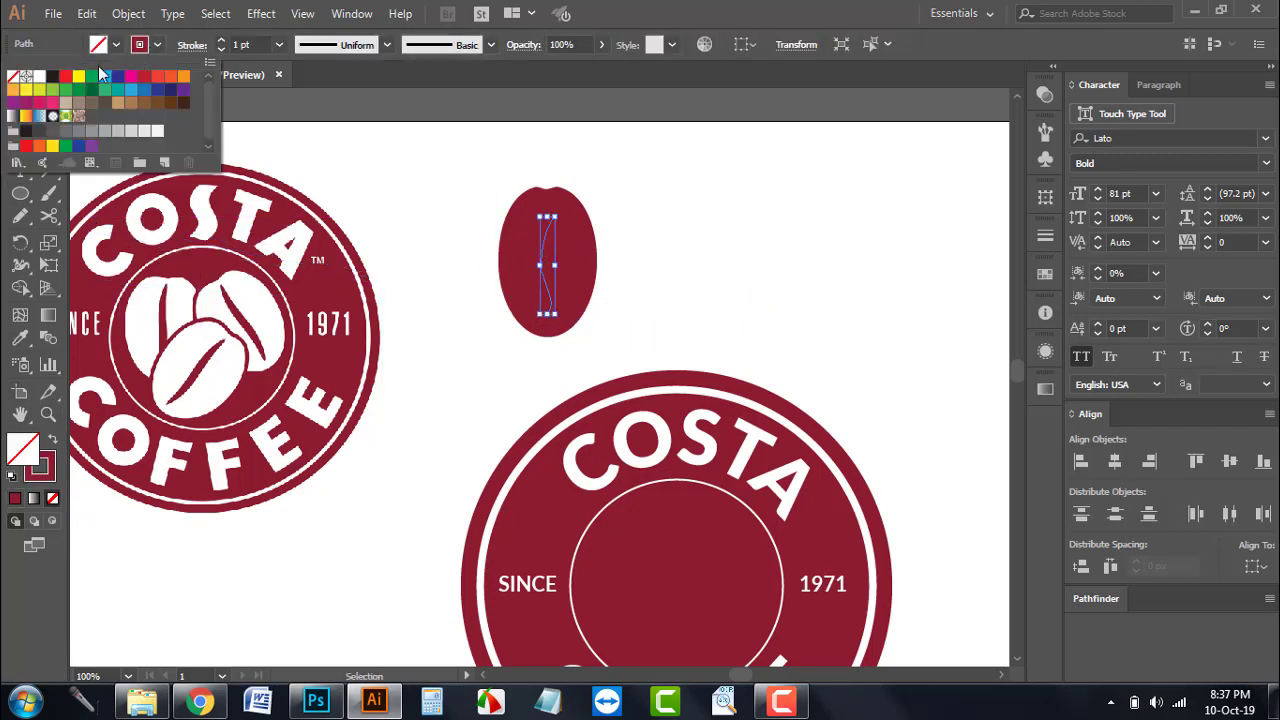
left_click(39, 77)
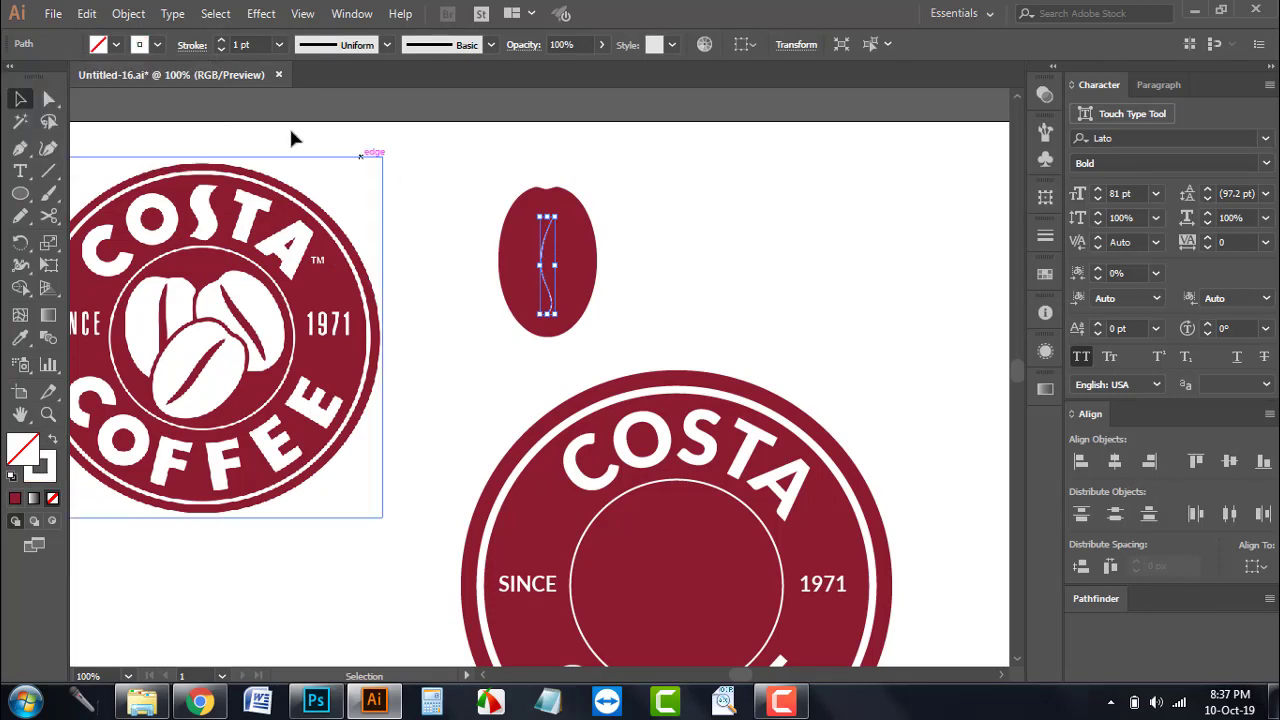
left_click(223, 42)
left_click(223, 42)
left_click(223, 42)
left_click(223, 42)
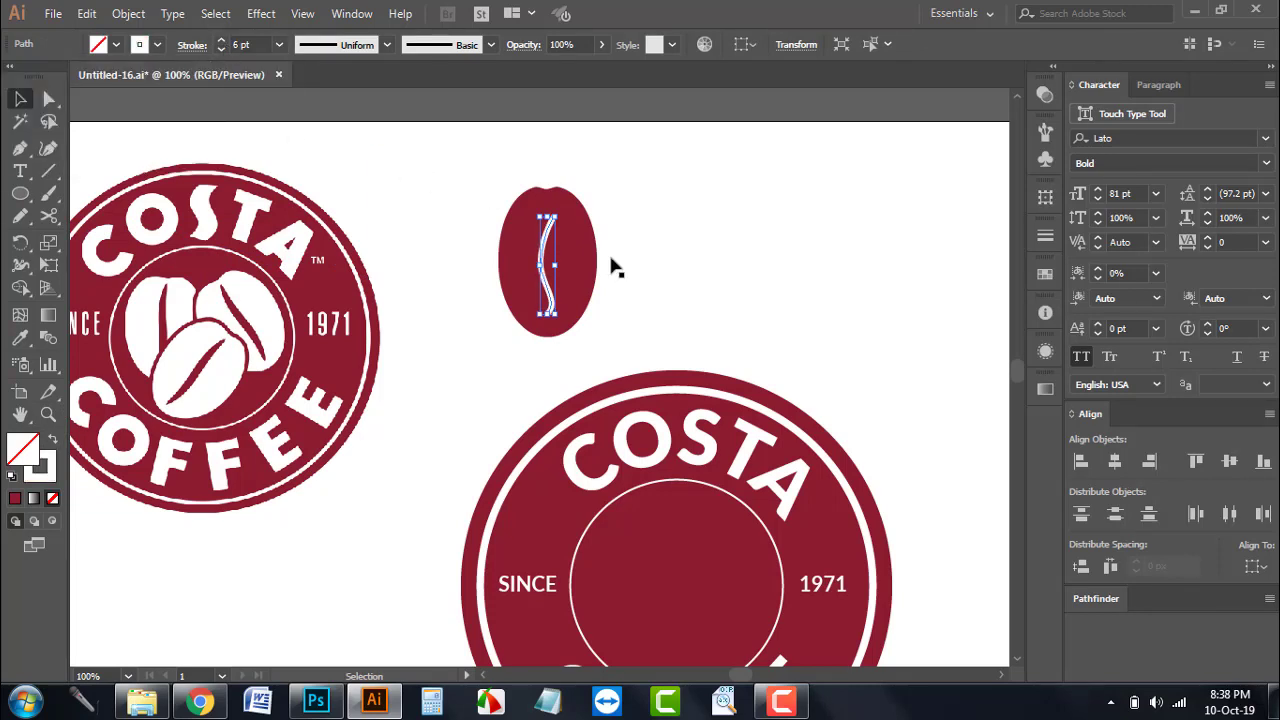
left_click(651, 230)
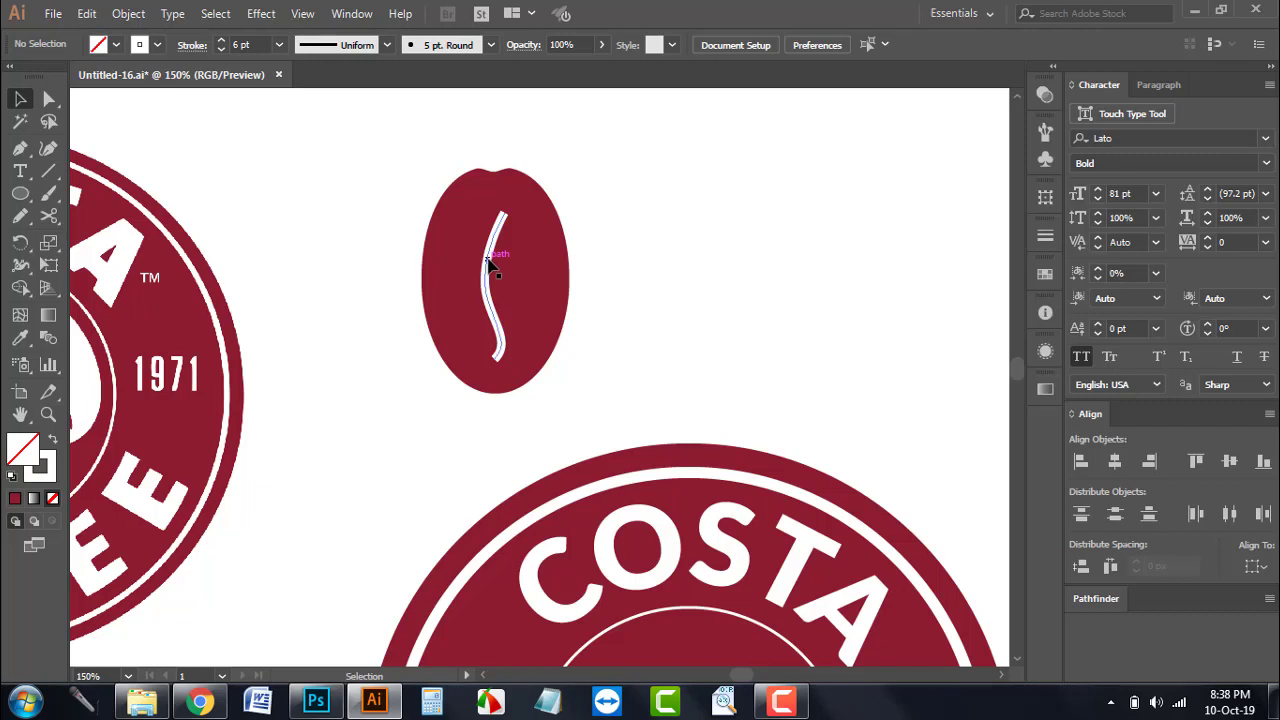
Apply Width Profile 1 so the white seam tapers at both ends
left_click(492, 255)
scroll(518, 225, "up", 3)
left_click(705, 233)
left_click_drag(624, 235, 489, 225)
left_click(265, 272)
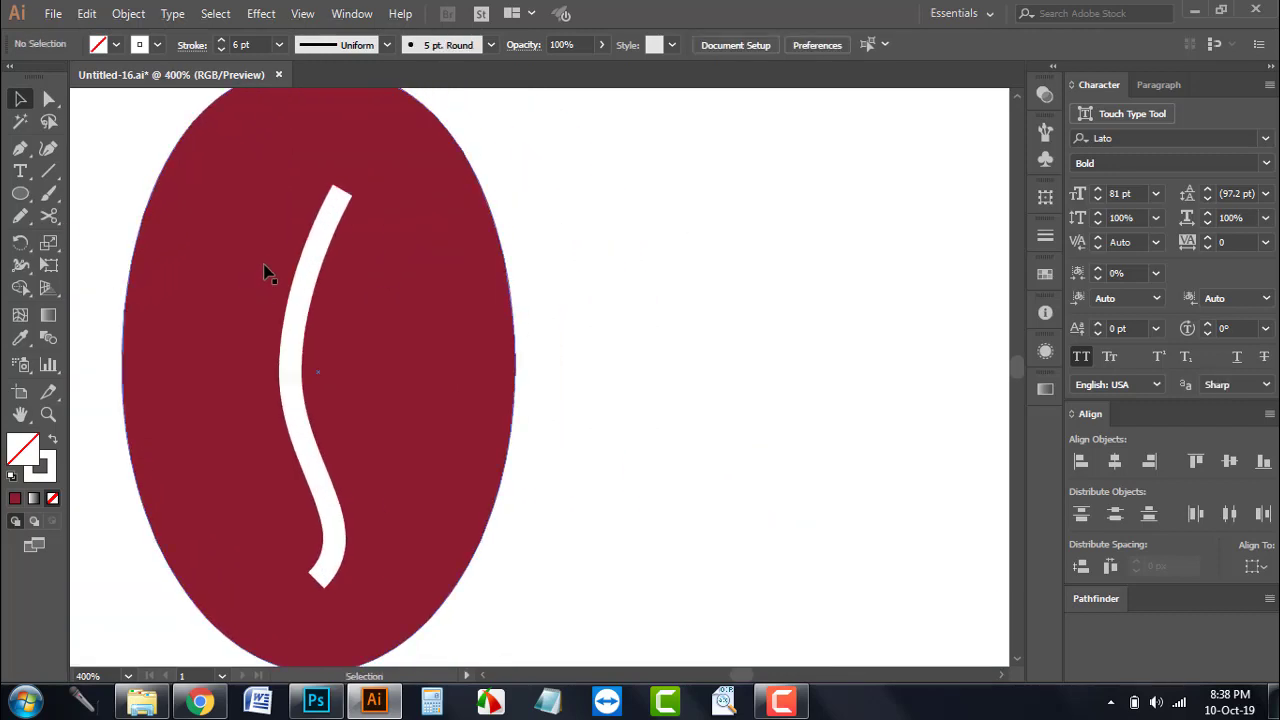
left_click(300, 292)
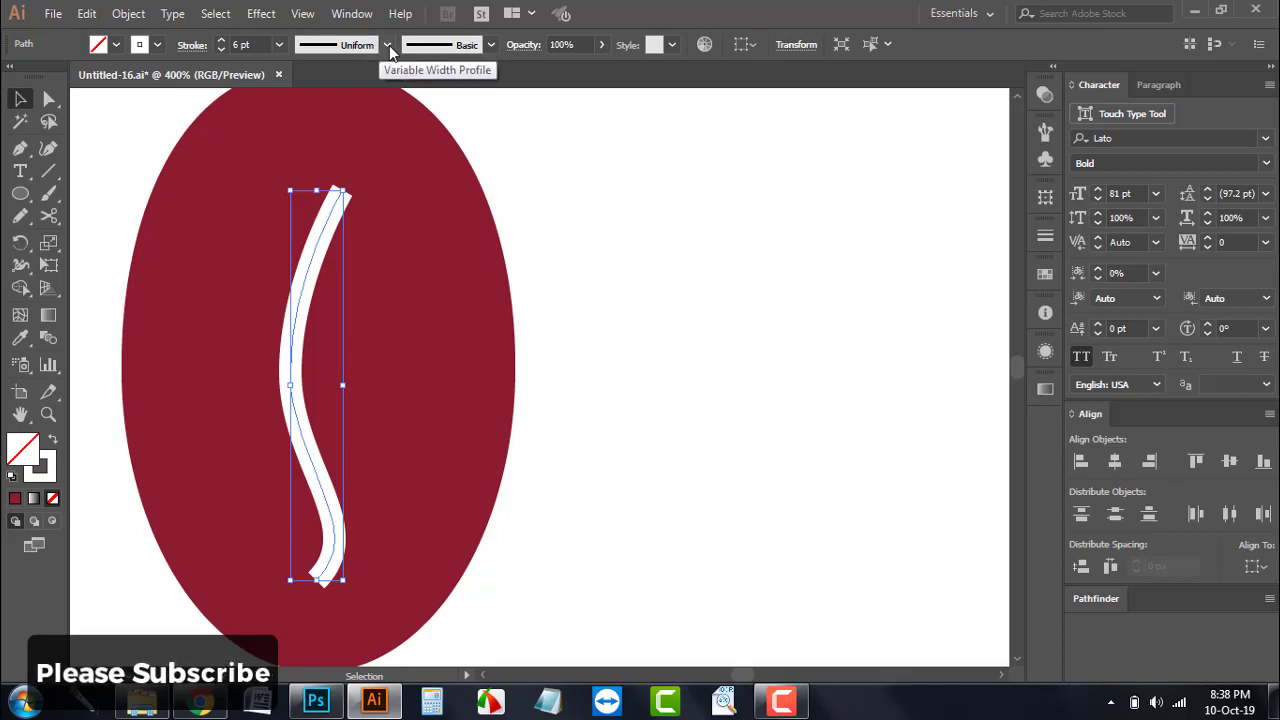
left_click(387, 45)
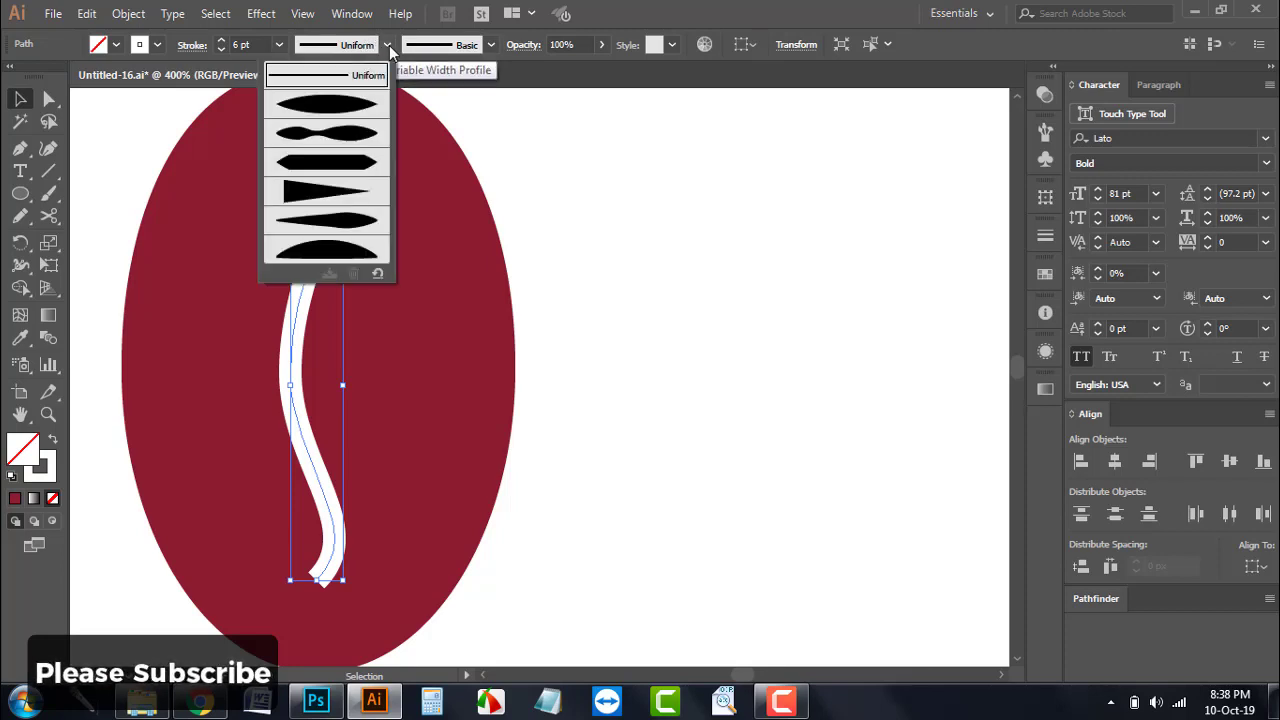
left_click(340, 108)
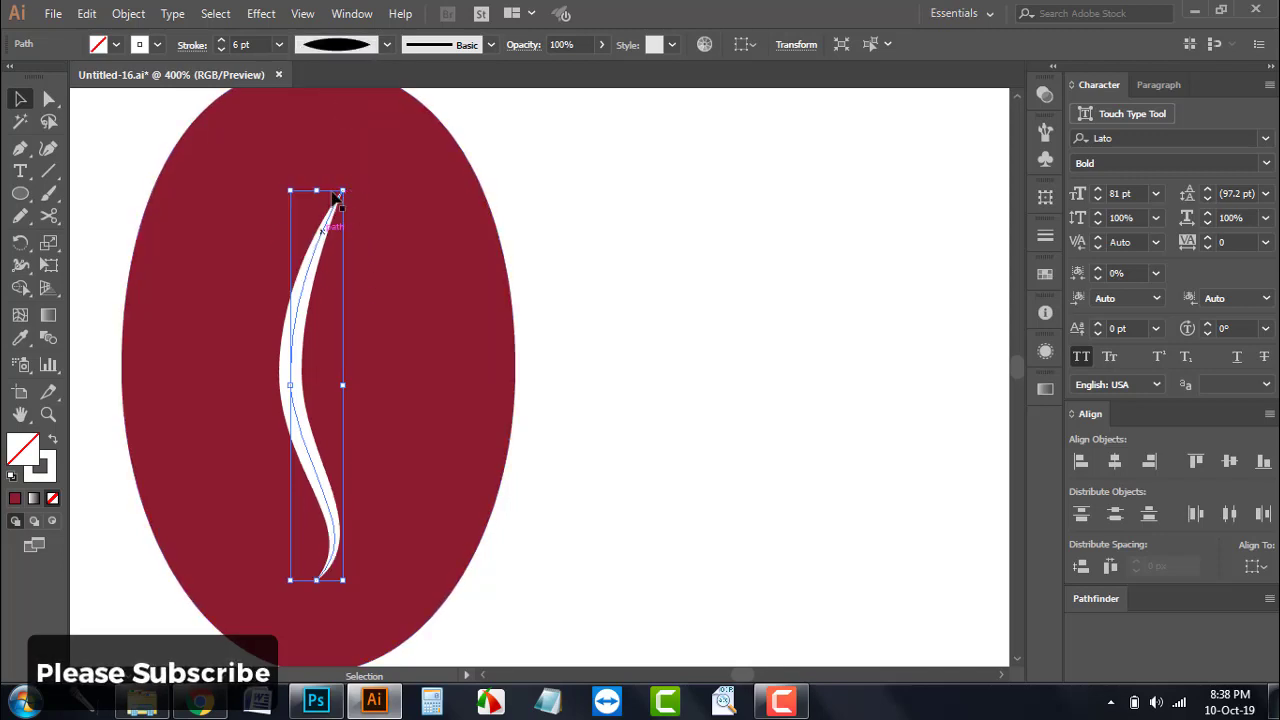
left_click(627, 387)
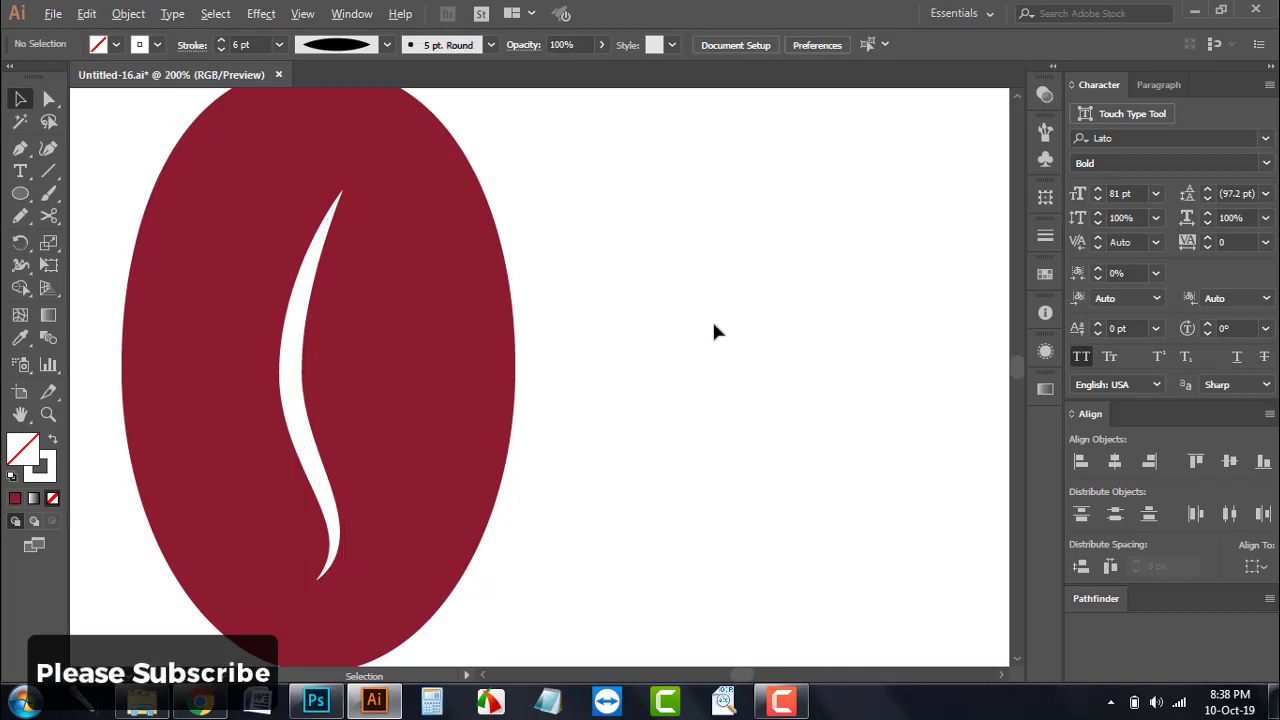
scroll(712, 318, "down", 3)
scroll(712, 318, "down", 1)
left_click(370, 397)
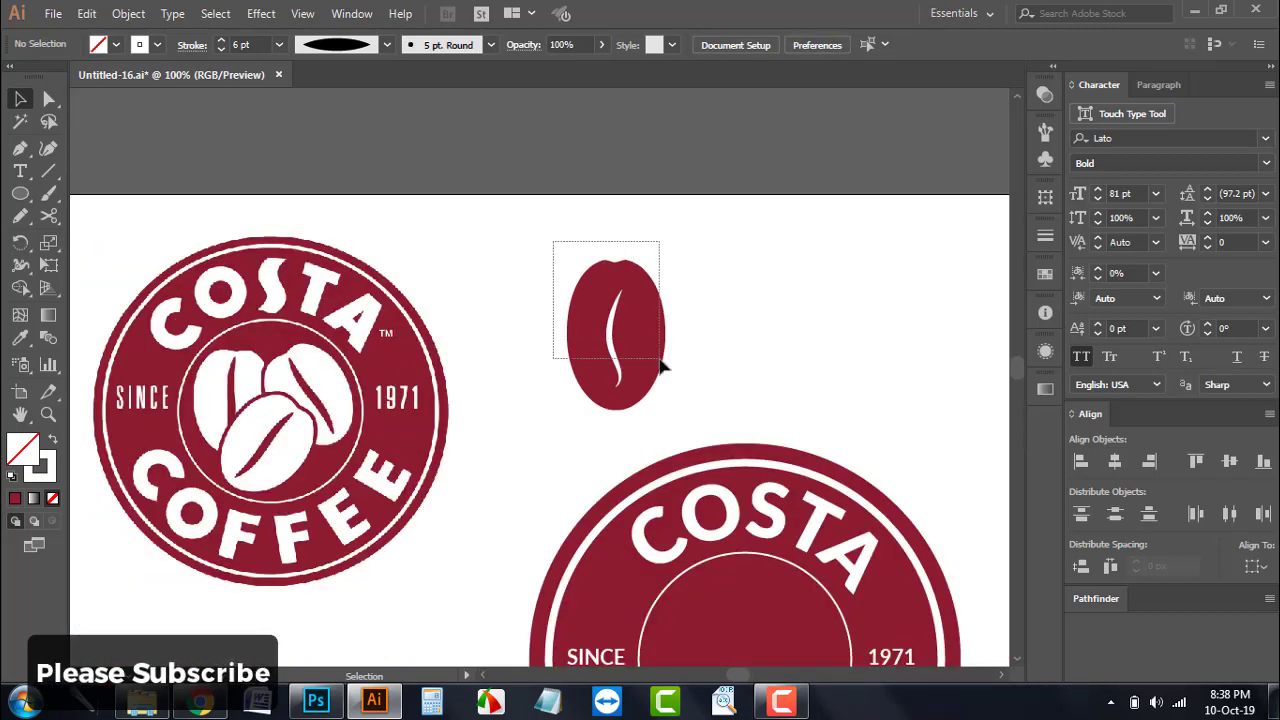
Place a copy of the maroon bean beside the original
mouse_move(655, 355)
left_mouse_down()
mouse_move(557, 332)
mouse_move(629, 336)
left_mouse_up()
left_click(728, 328)
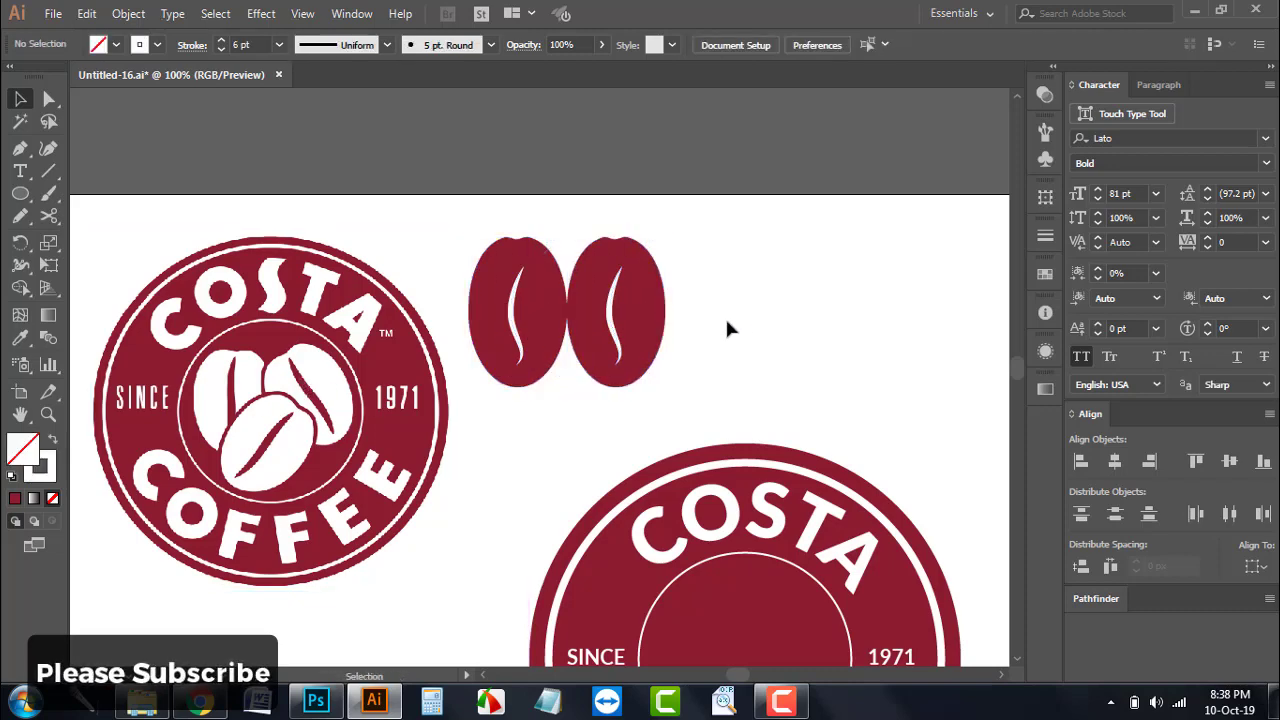
scroll(727, 328, "down", 2)
Paste the white three-bean cluster above the artboard and move it onto the new logo's centre
left_click_drag(727, 328, 505, 332)
key("ctrl+v")
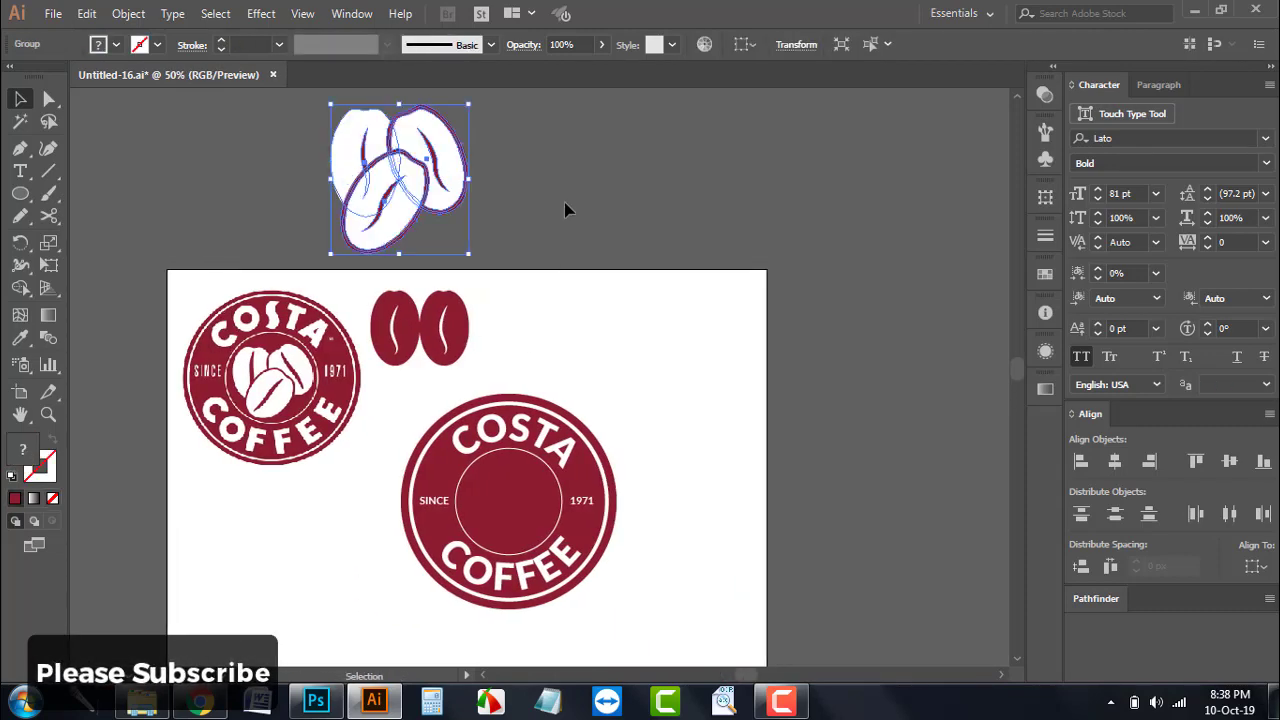
left_click(220, 157)
left_click_drag(315, 134, 497, 219)
left_click_drag(374, 179, 595, 187)
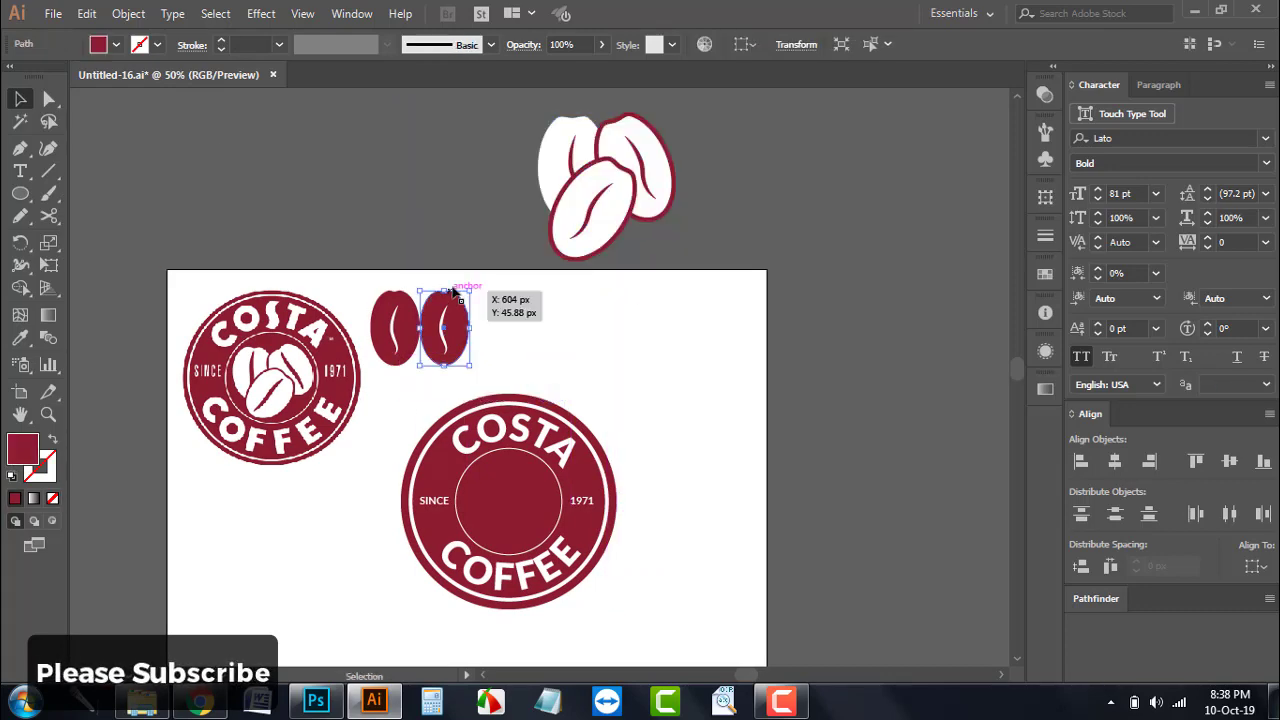
left_click(445, 330)
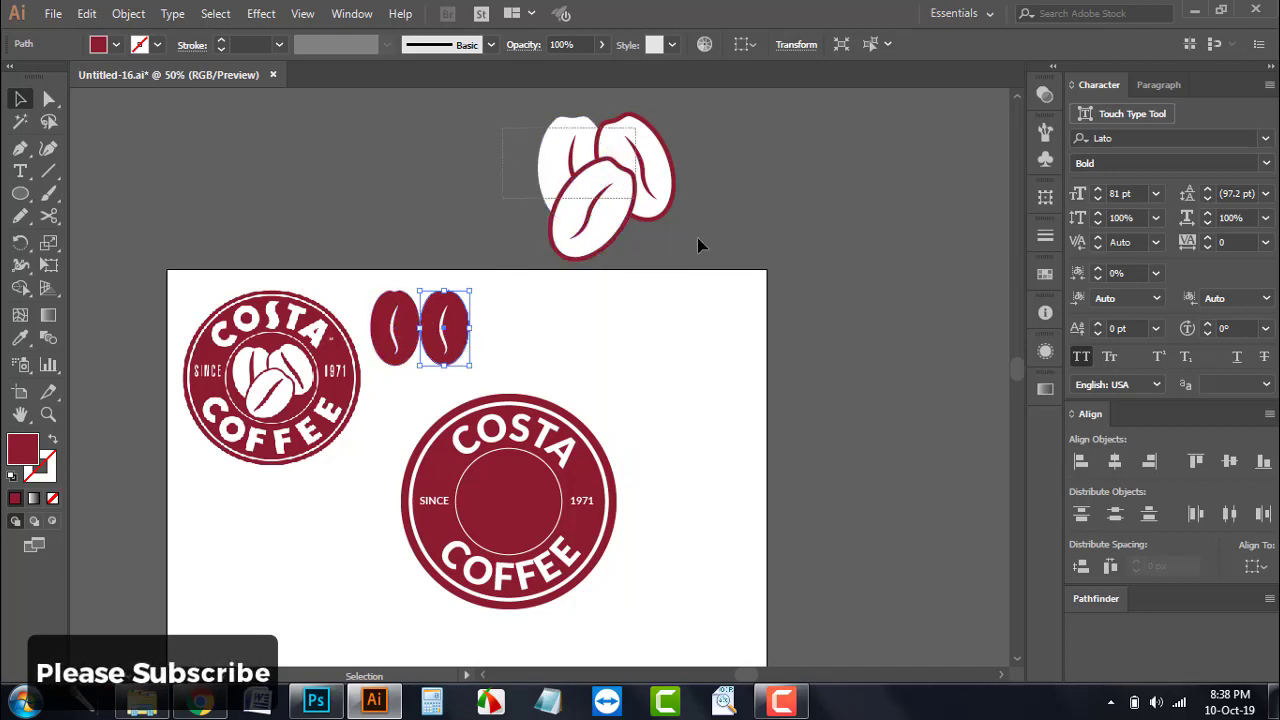
left_click_drag(600, 176, 508, 505)
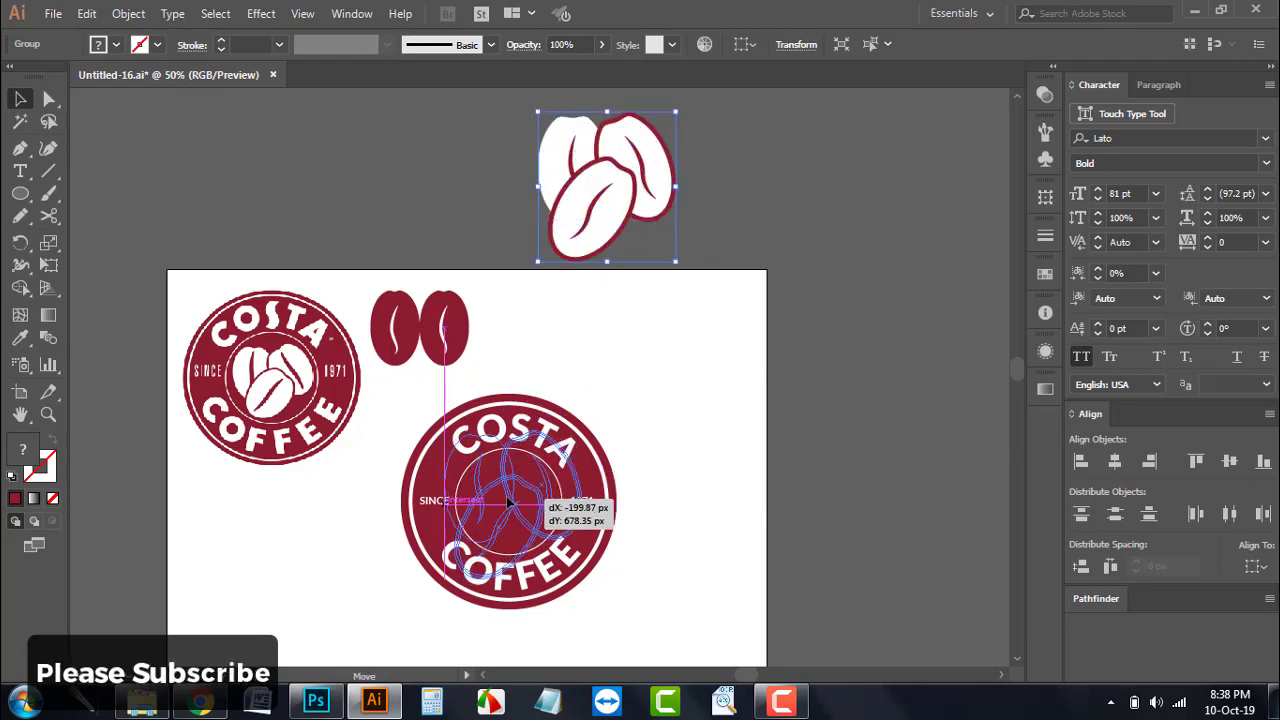
Bring the white bean cluster in front of the disc and shrink it to fit the inner ring
scroll(508, 505, "up", 2)
right_click(513, 437)
mouse_move(567, 342)
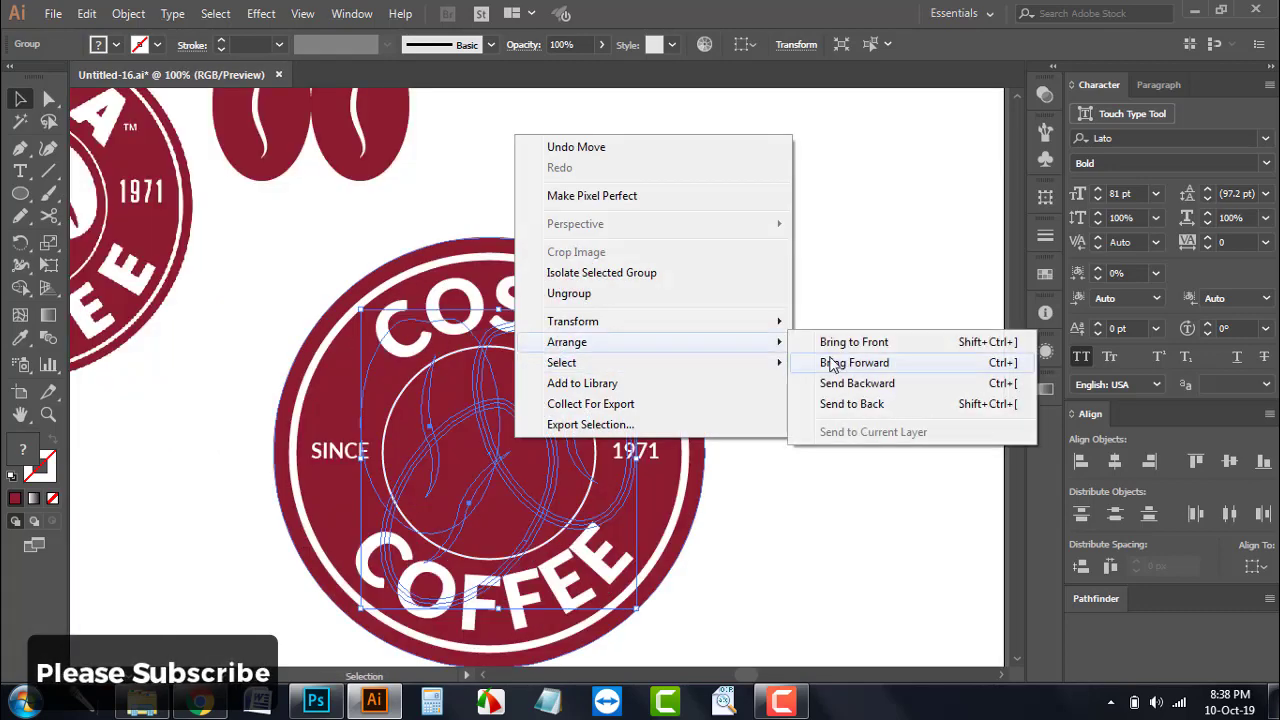
left_click(850, 363)
mouse_move(637, 607)
left_mouse_down()
mouse_move(560, 548)
mouse_move(577, 562)
left_mouse_up()
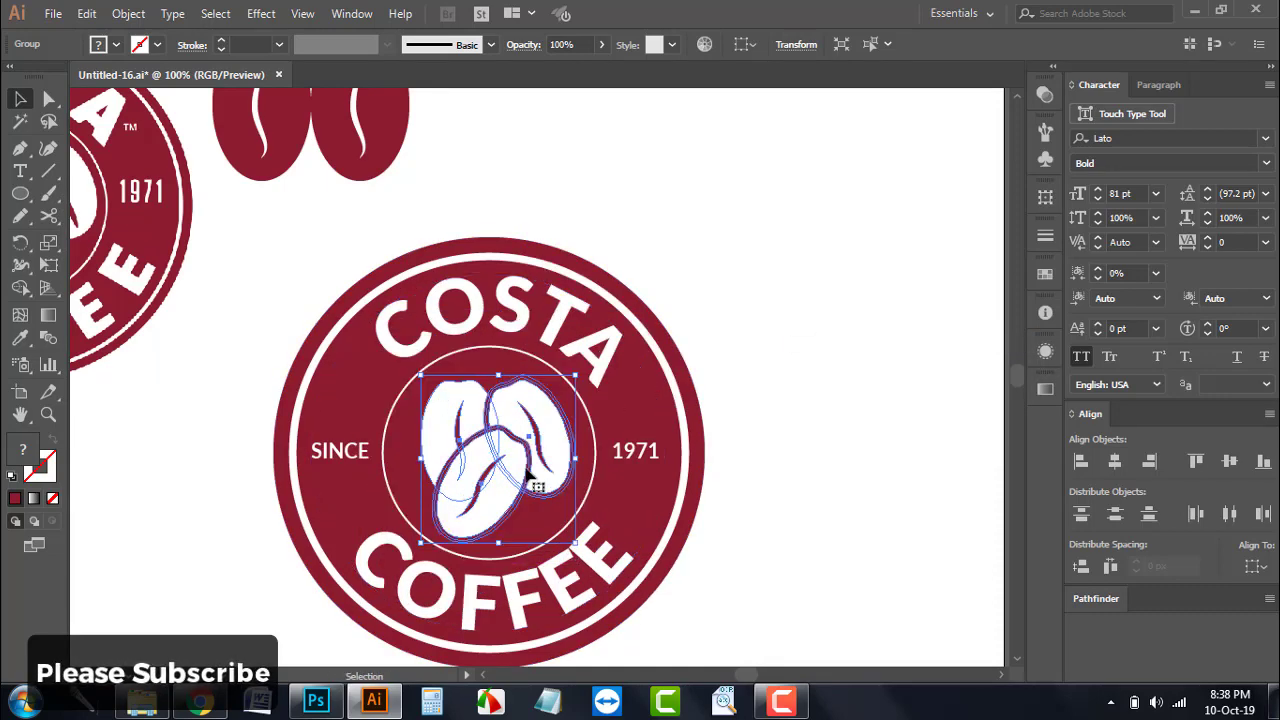
Centre the beans horizontally and vertically on the disc and fine-tune their size
left_click(648, 410, "shift")
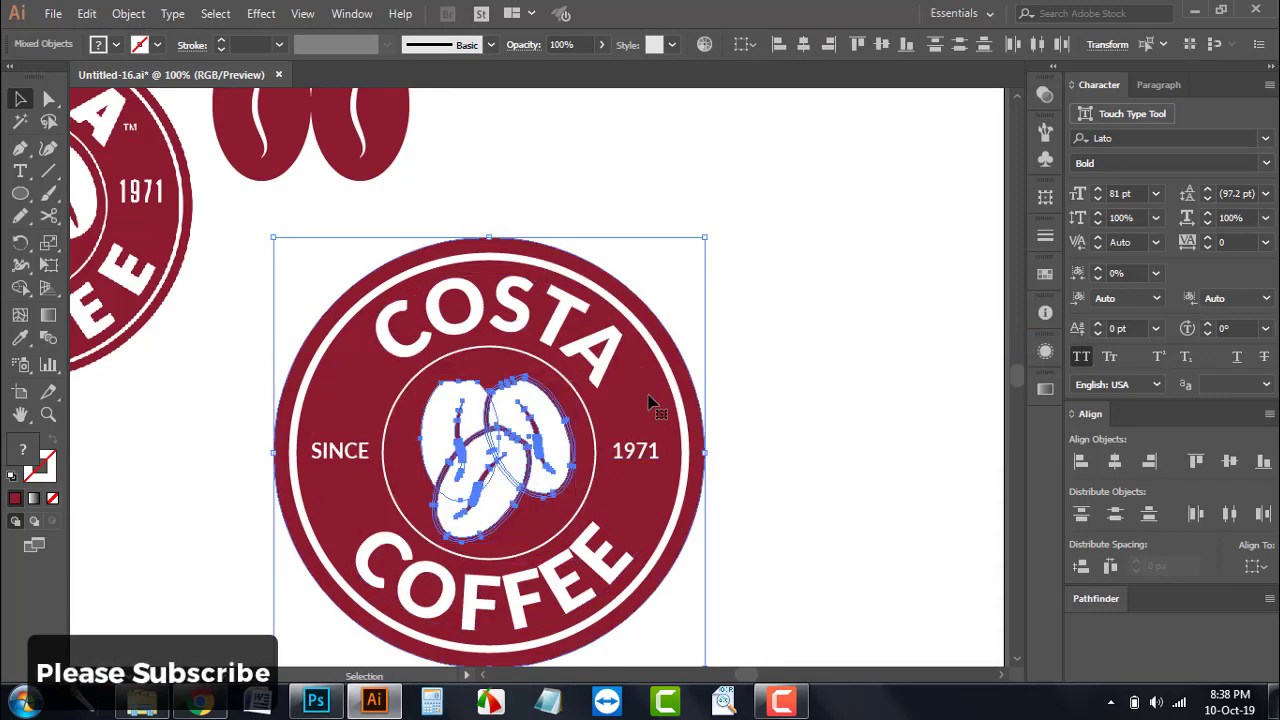
left_click(1114, 460)
left_click(1229, 460)
left_click(833, 408)
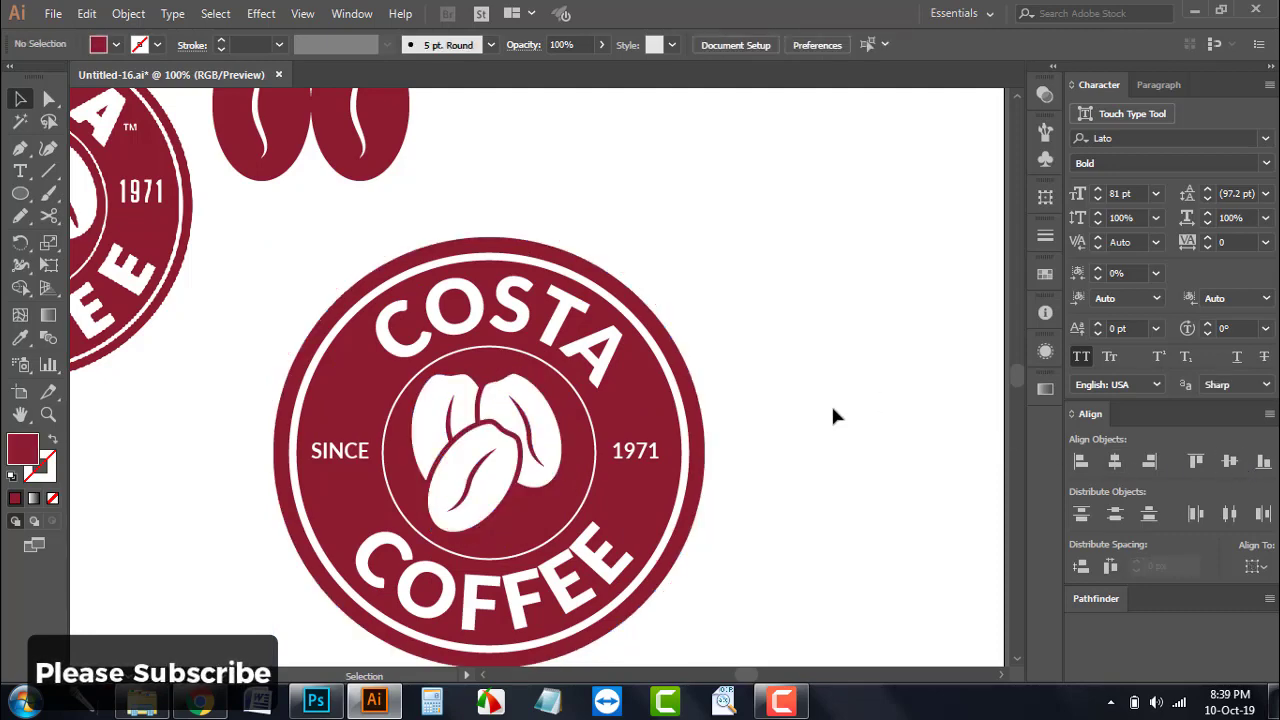
left_click(553, 467)
left_click_drag(576, 545, 582, 552)
left_click(712, 293)
key("ctrl+minus")
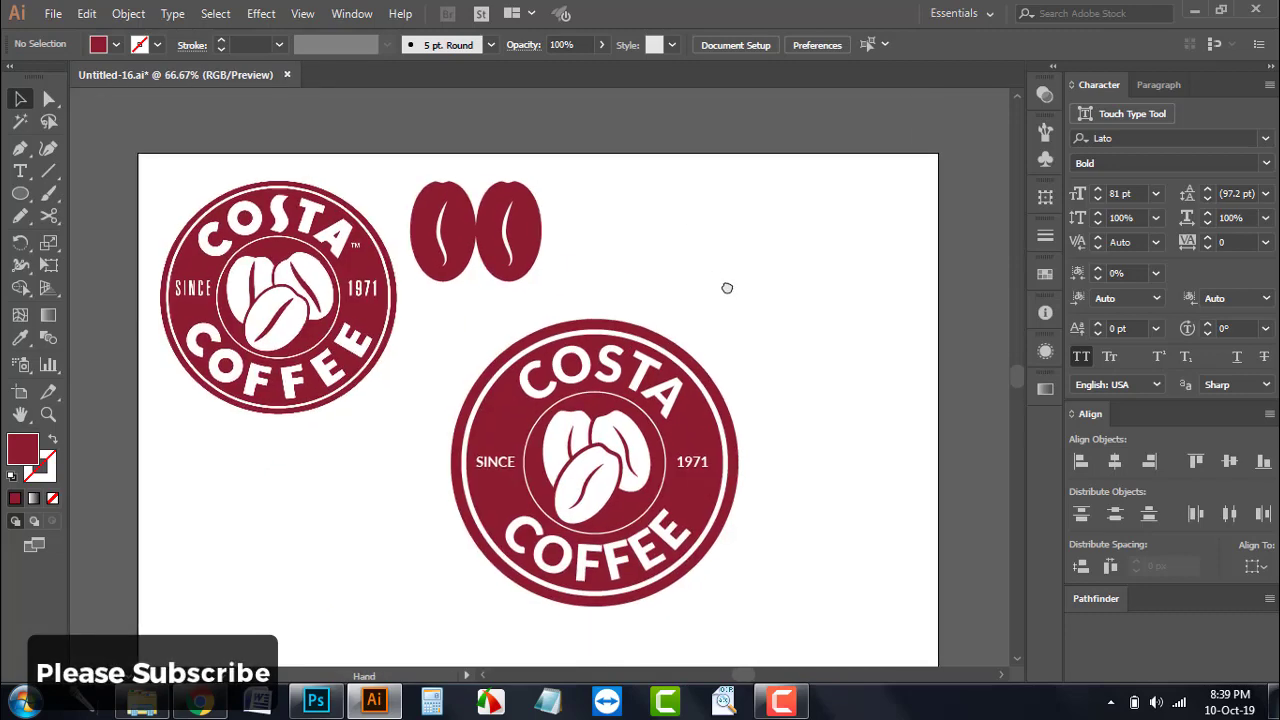
left_click_drag(673, 143, 437, 193)
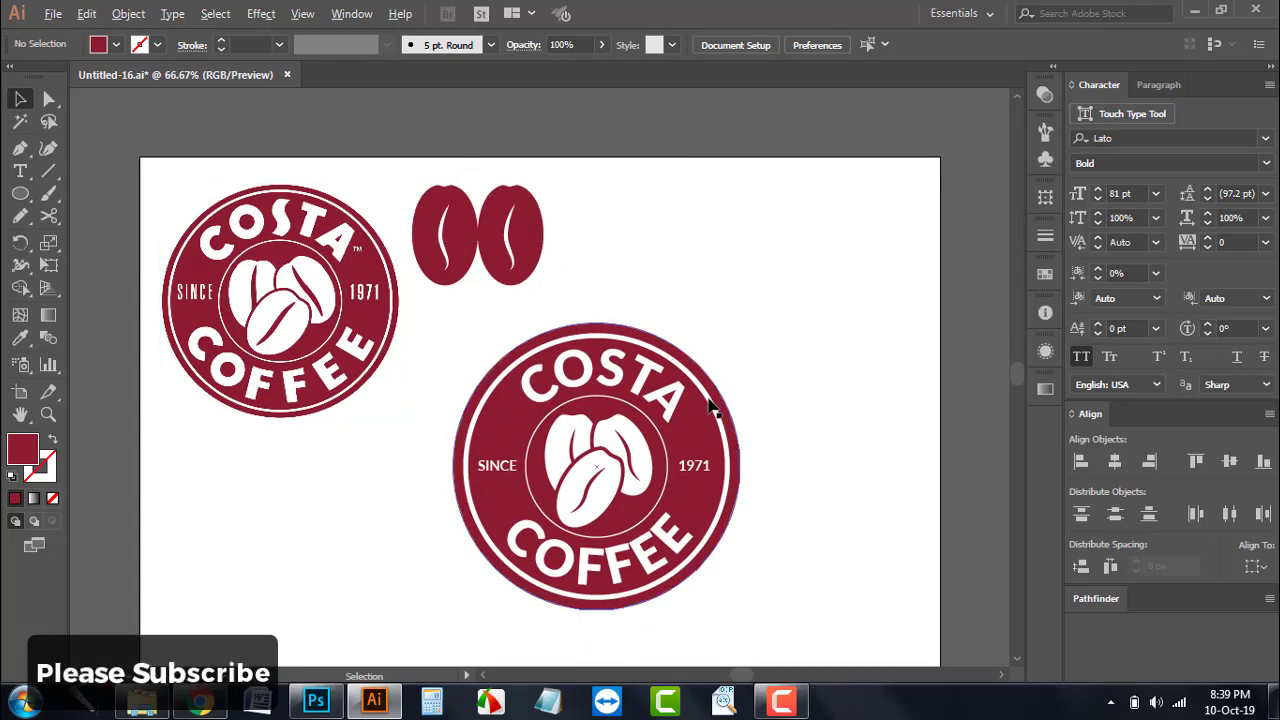
key("ctrl+plus")
Type TM, scale it down, and place it beside the final A of COSTA
key("t")
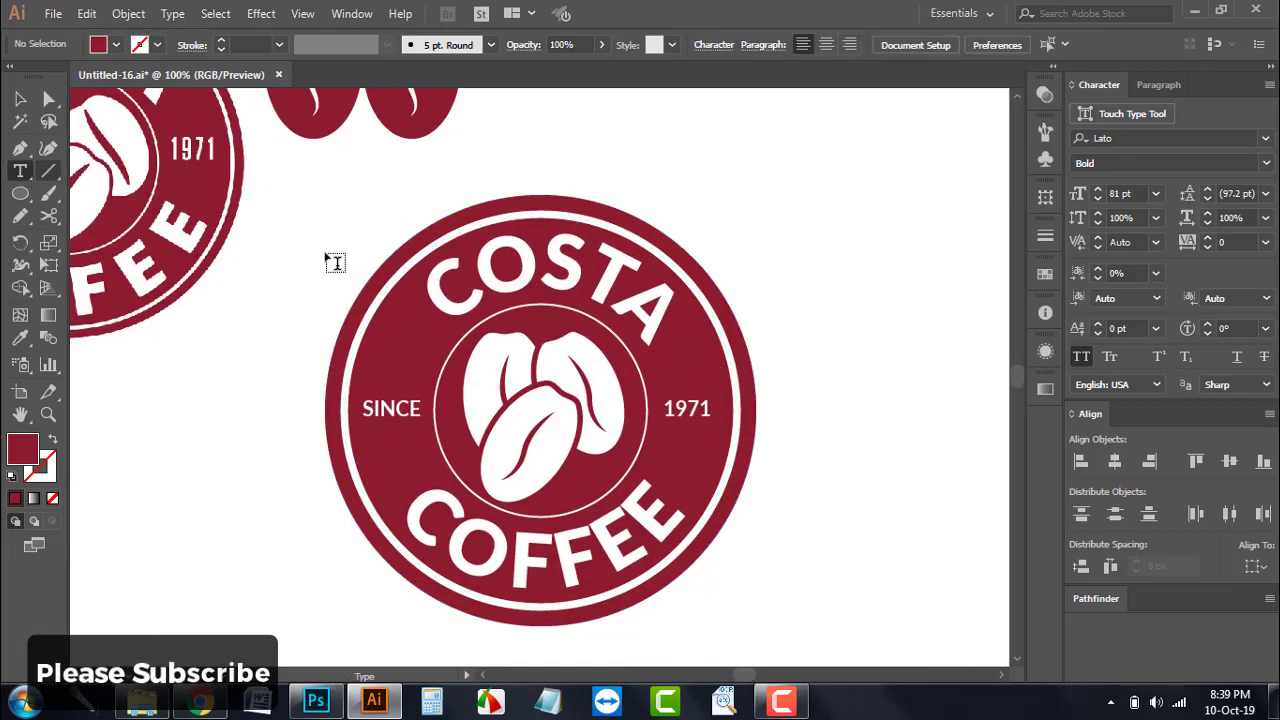
left_click(672, 330)
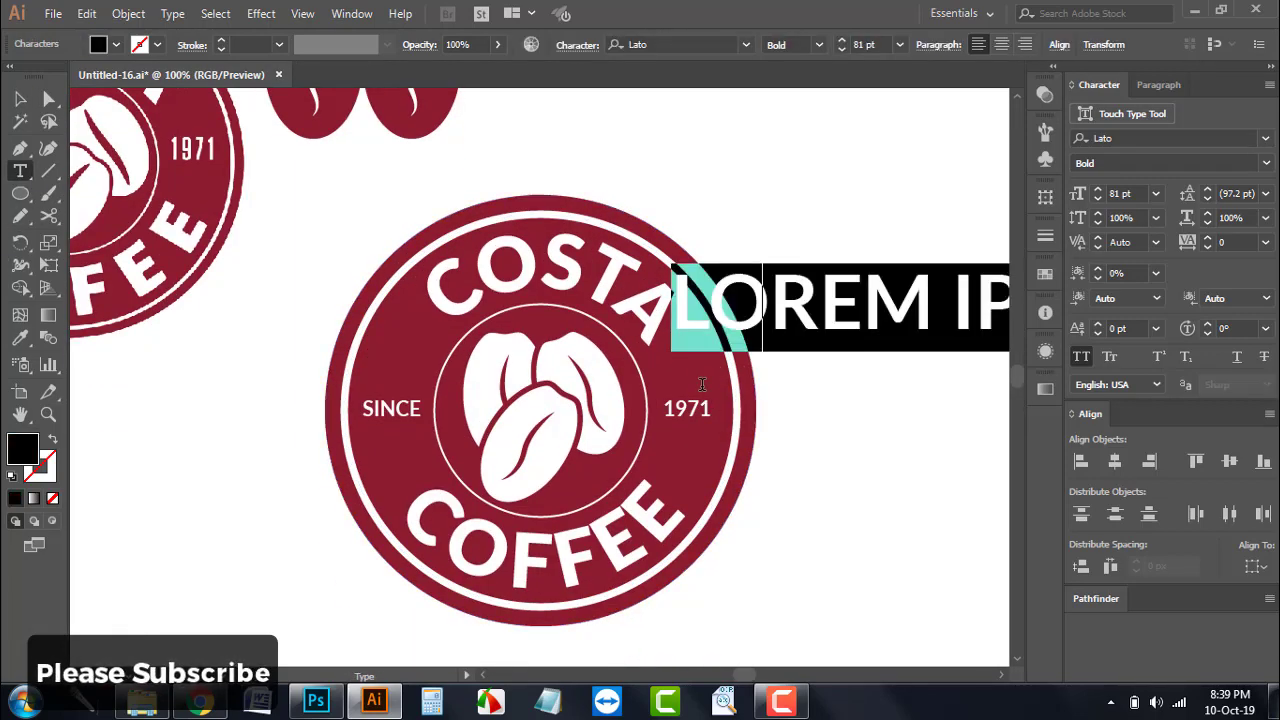
type("TM")
left_click(20, 98)
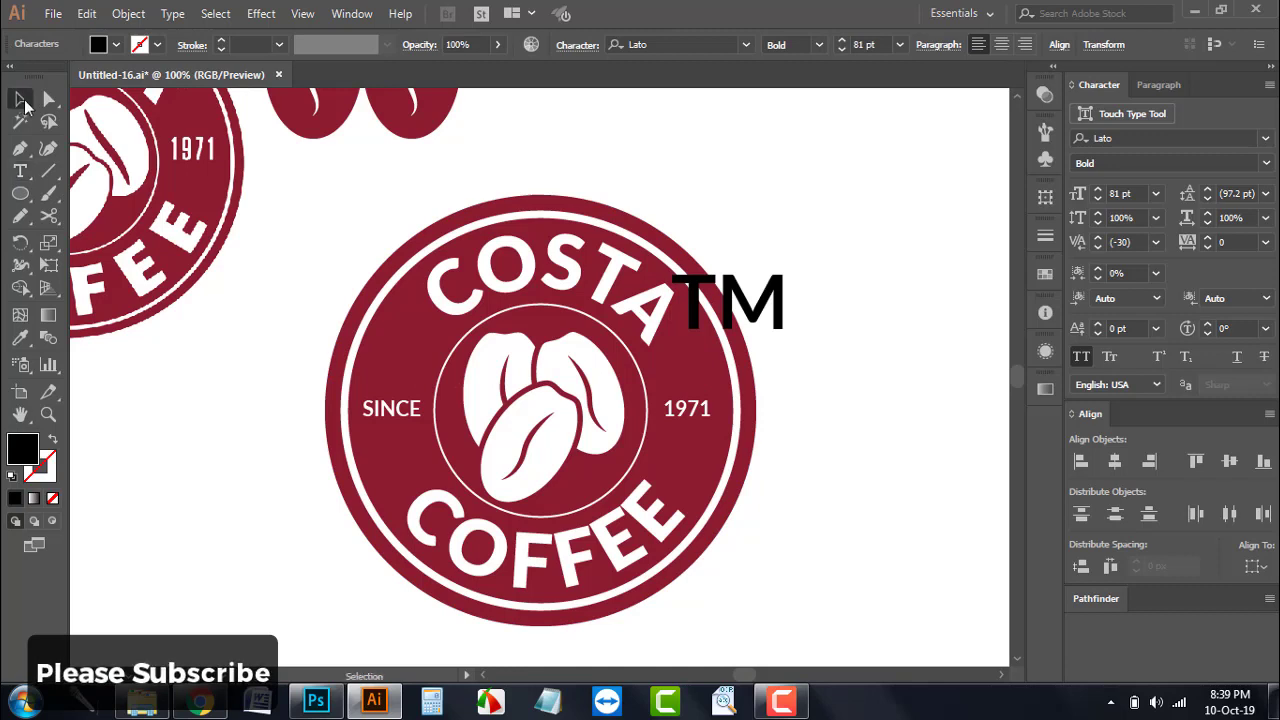
mouse_move(668, 265)
left_mouse_down()
mouse_move(748, 316)
mouse_move(697, 330)
left_mouse_up()
left_click(795, 340)
scroll(722, 329, "up", 5)
left_click_drag(745, 452, 690, 390)
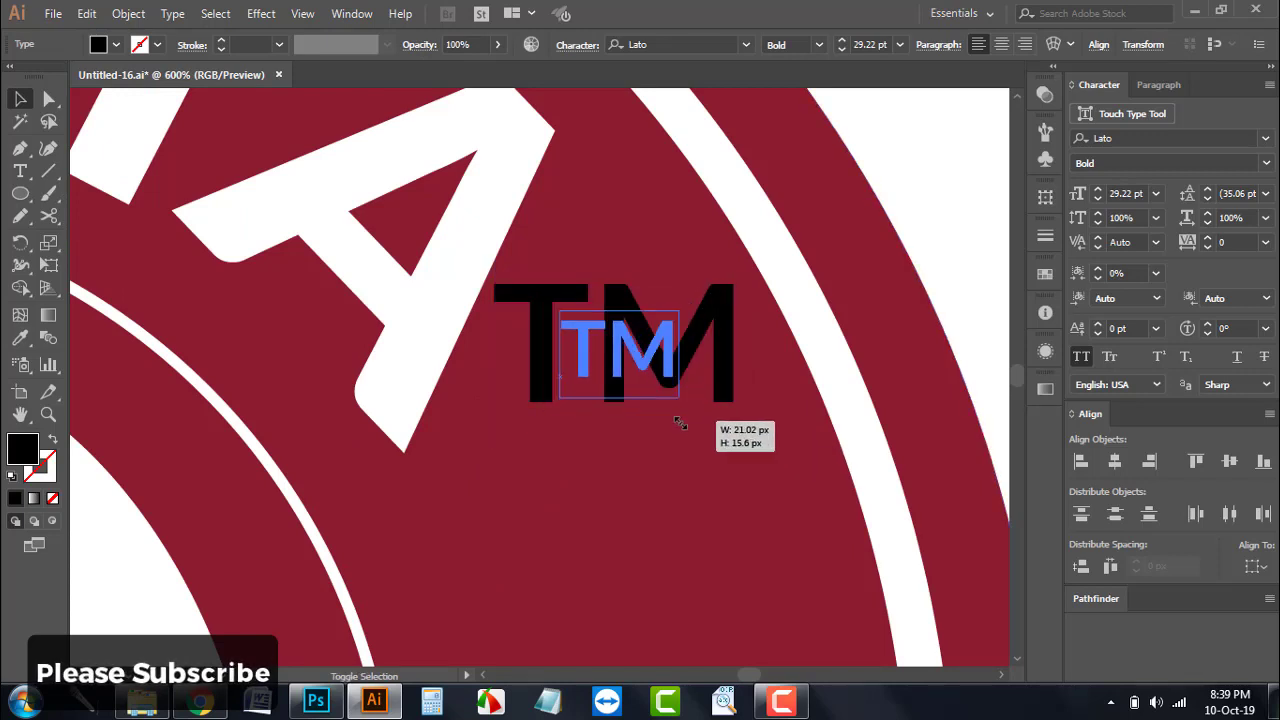
left_click_drag(620, 350, 622, 276)
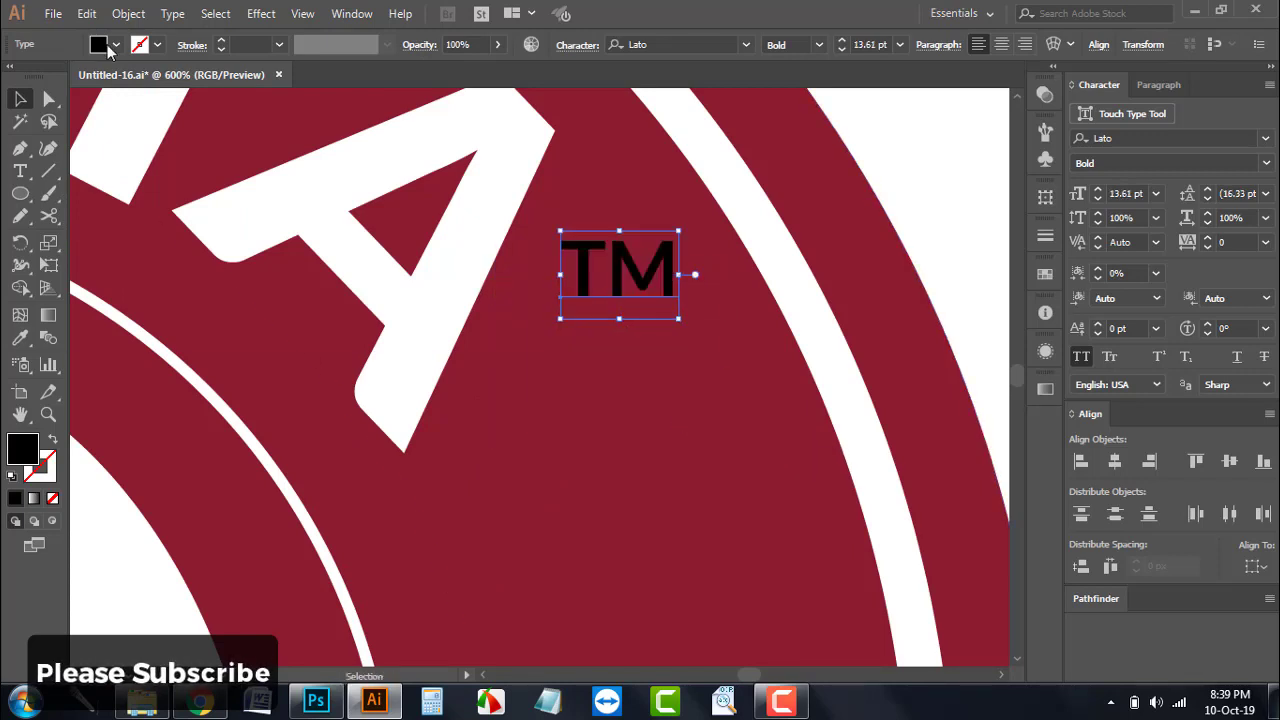
Fill the TM mark white, giving a 13.61 pt Lato Bold mark
left_click(116, 44)
left_click(39, 76)
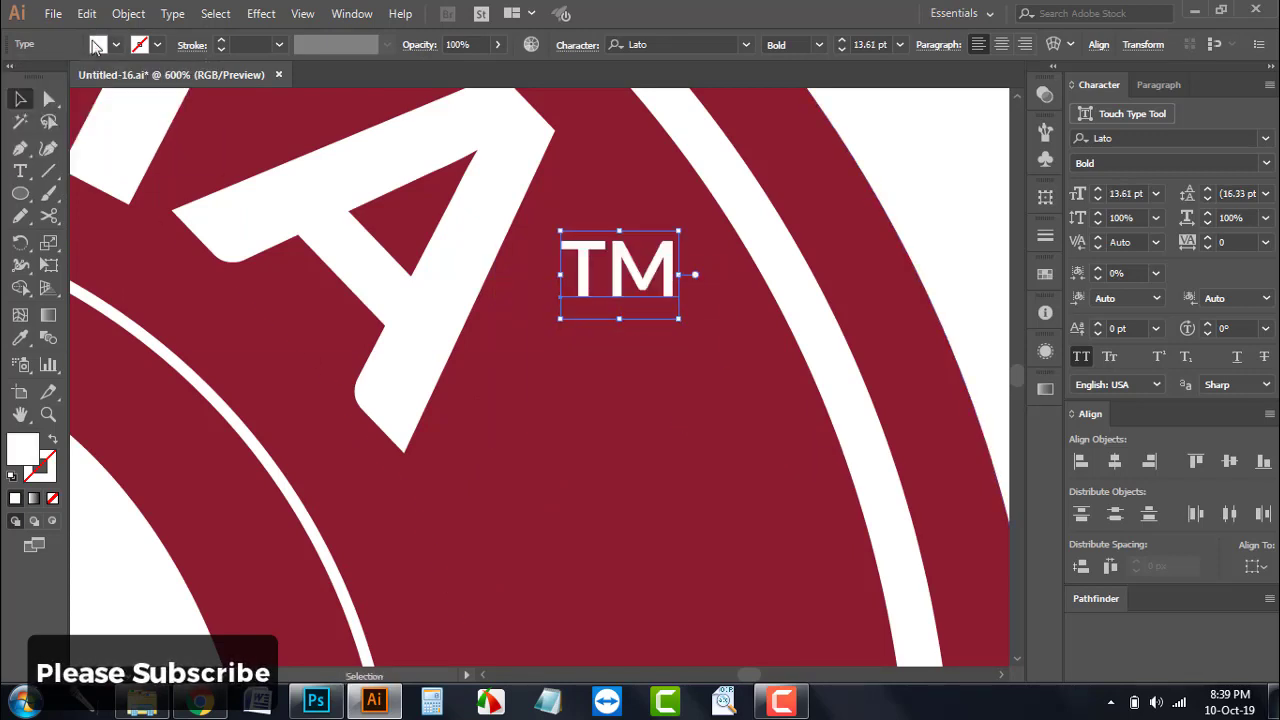
key("ctrl+minus")
key("ctrl+minus")
key("ctrl+minus")
key("ctrl+minus")
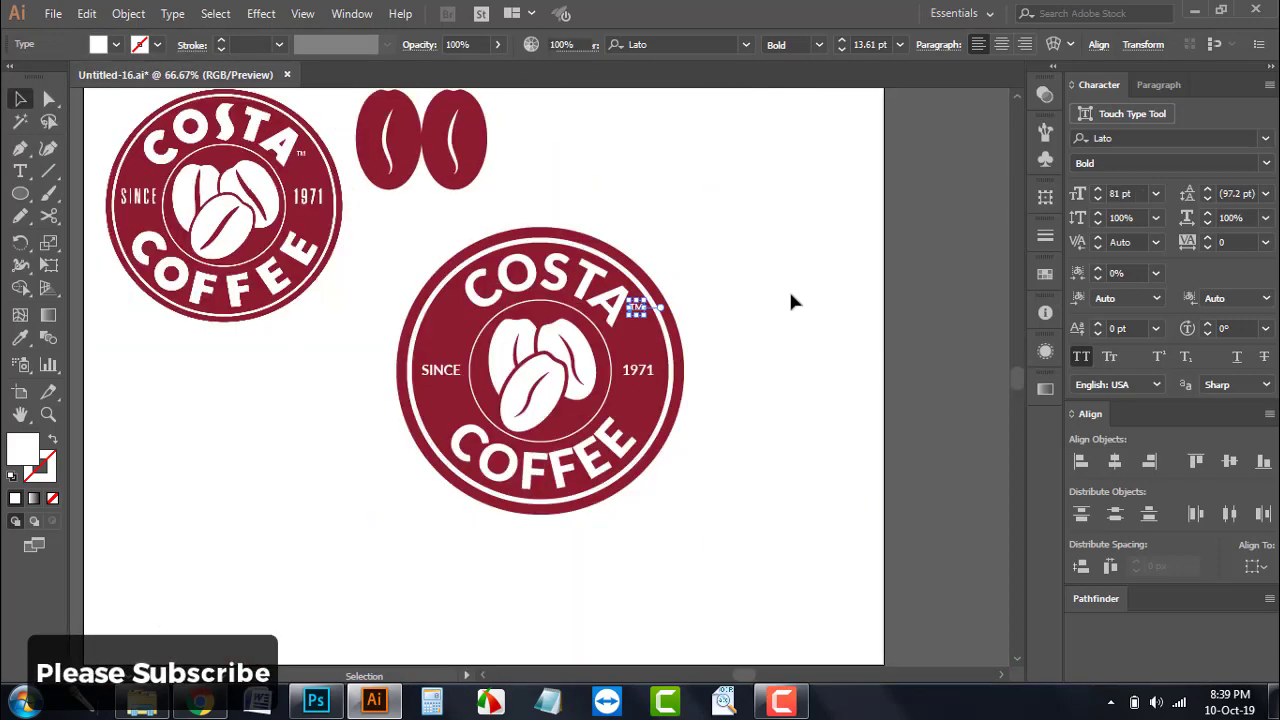
left_click(788, 288)
left_click_drag(756, 272, 775, 268)
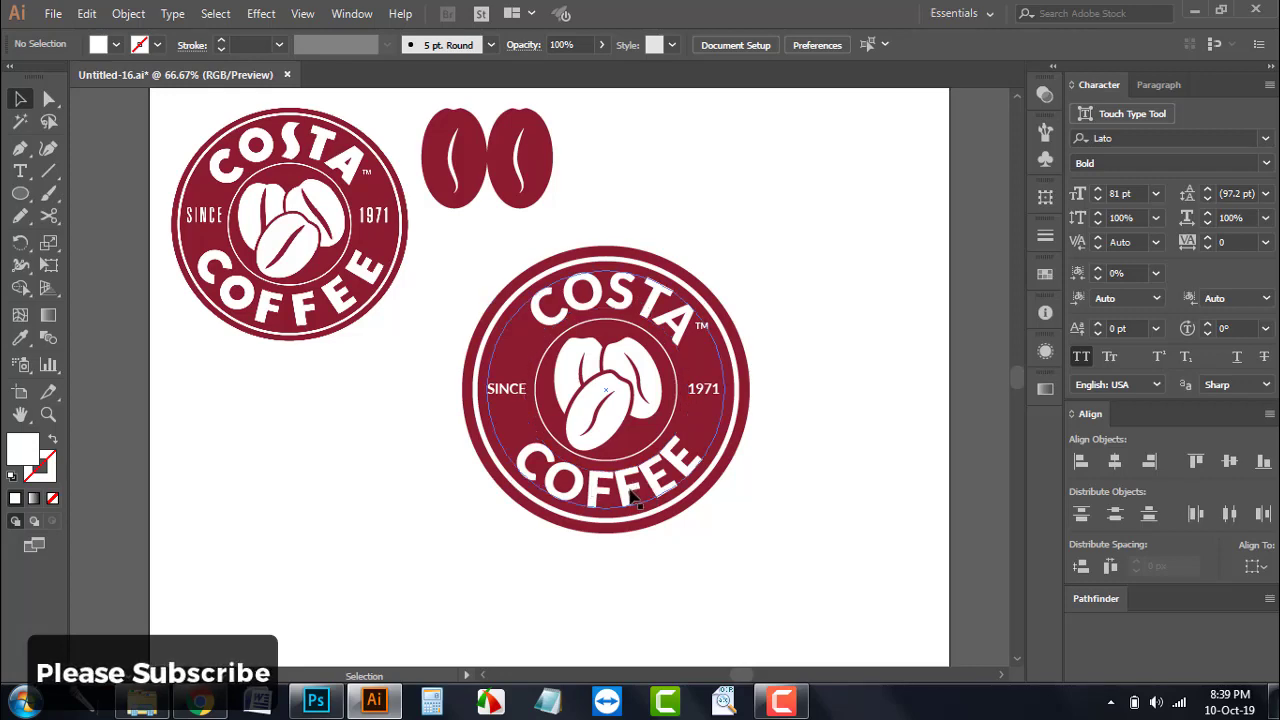
Slide the curved COSTA text slightly along its circular path
left_click(600, 302)
scroll(622, 306, "up", 1)
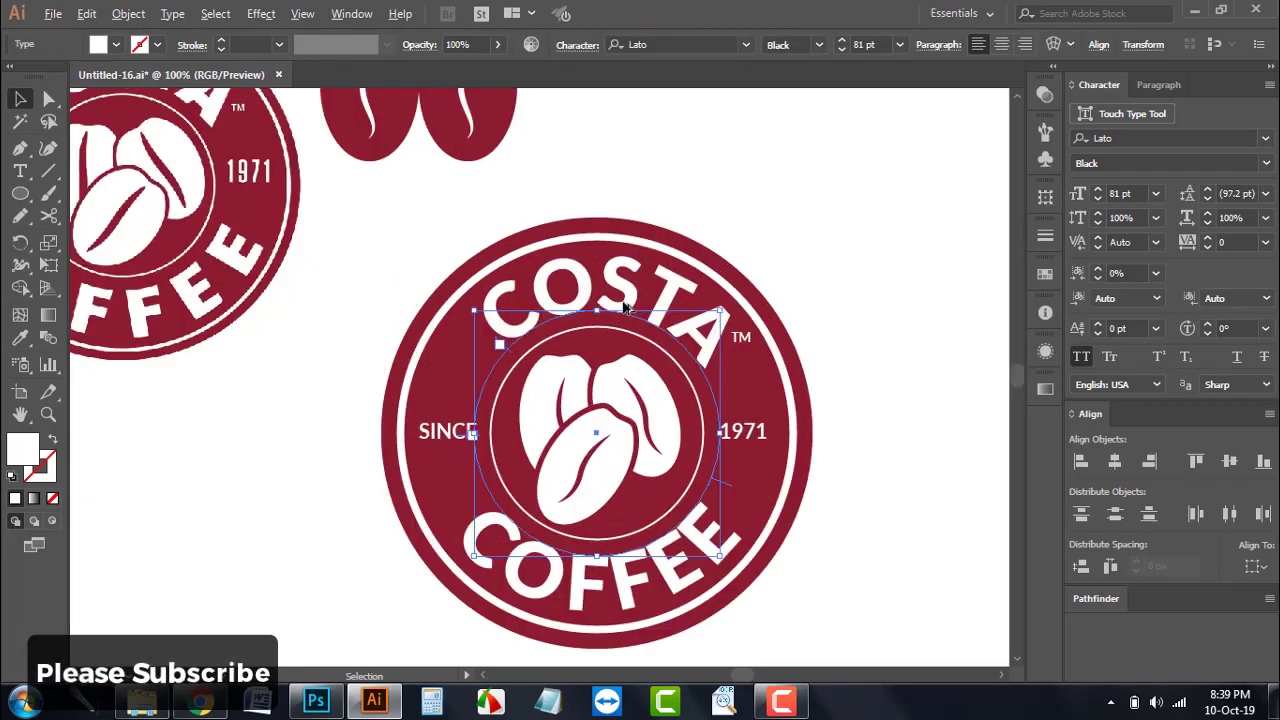
scroll(624, 306, "up", 1)
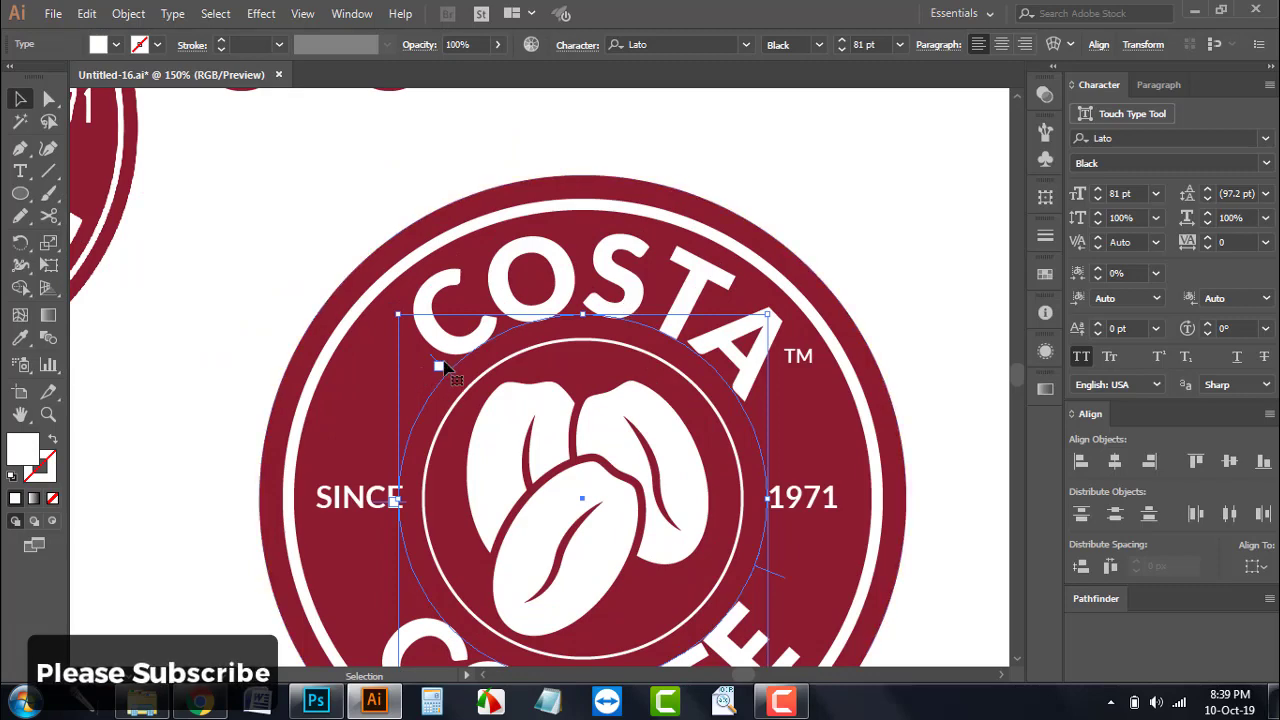
left_click_drag(444, 372, 425, 378)
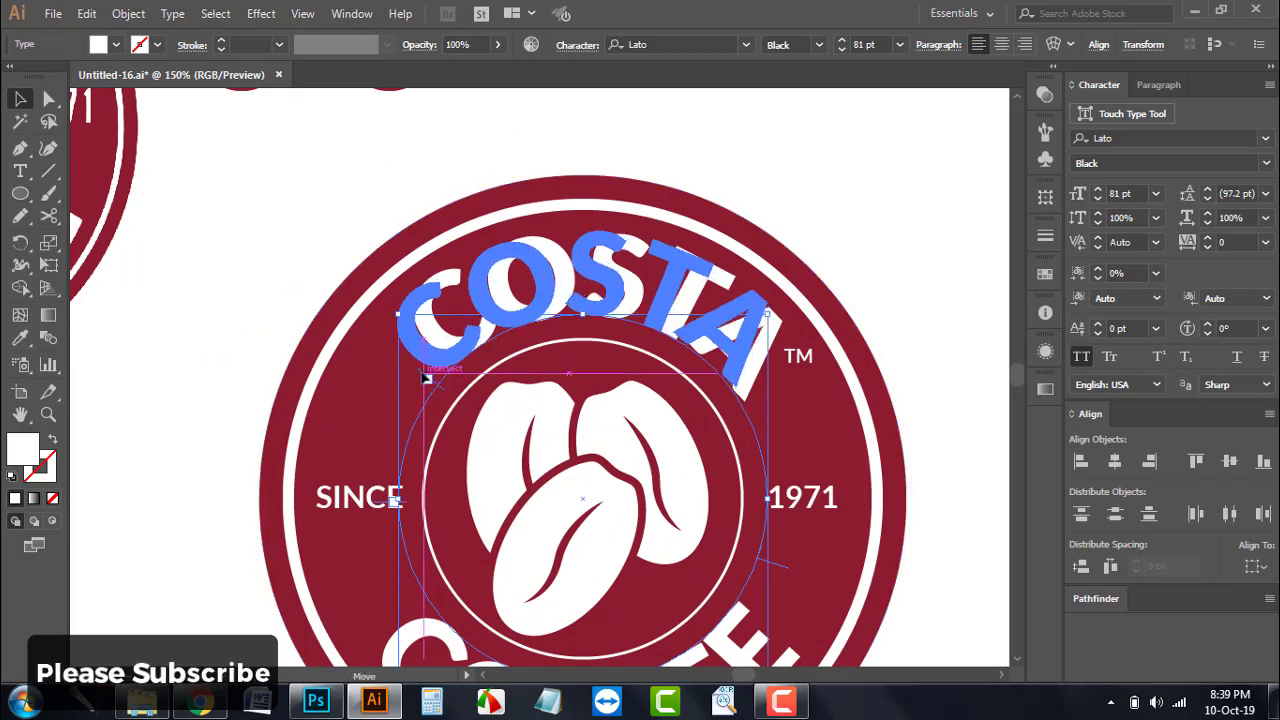
left_click(743, 174)
Check the COFFEE arc, then select the reference logo on the left for removal
scroll(580, 523, "down", 3)
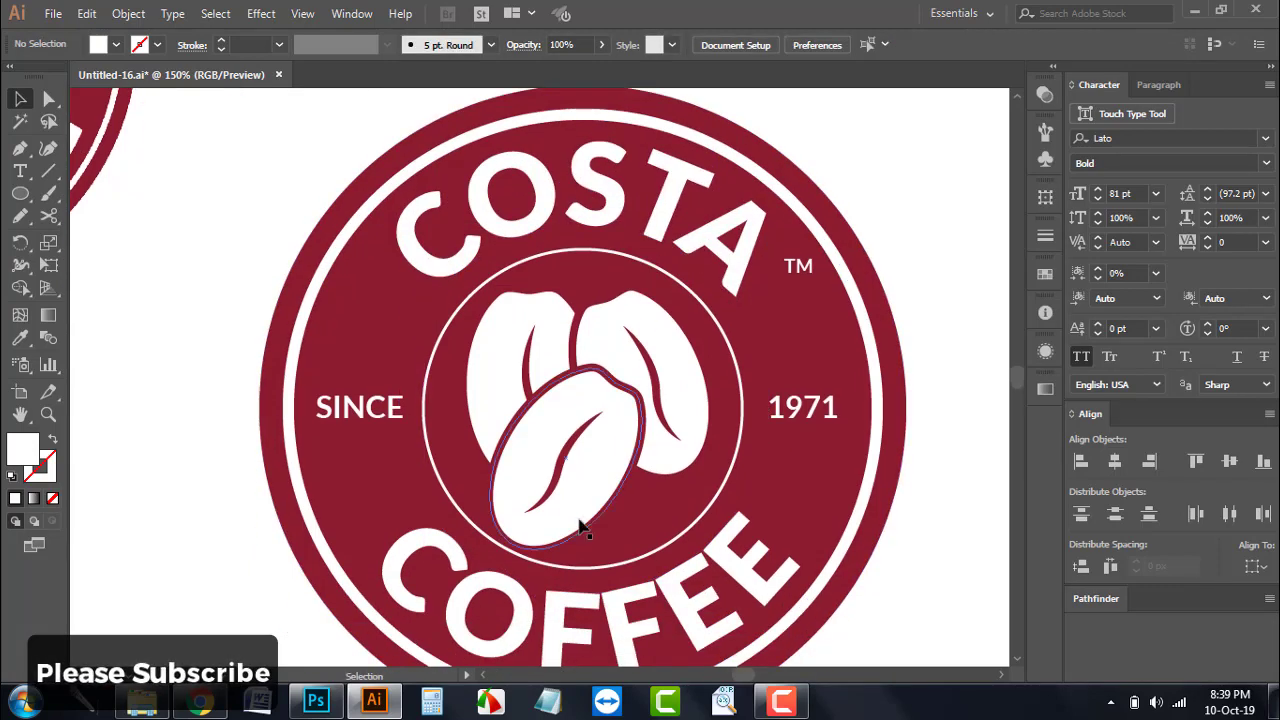
left_click(603, 565)
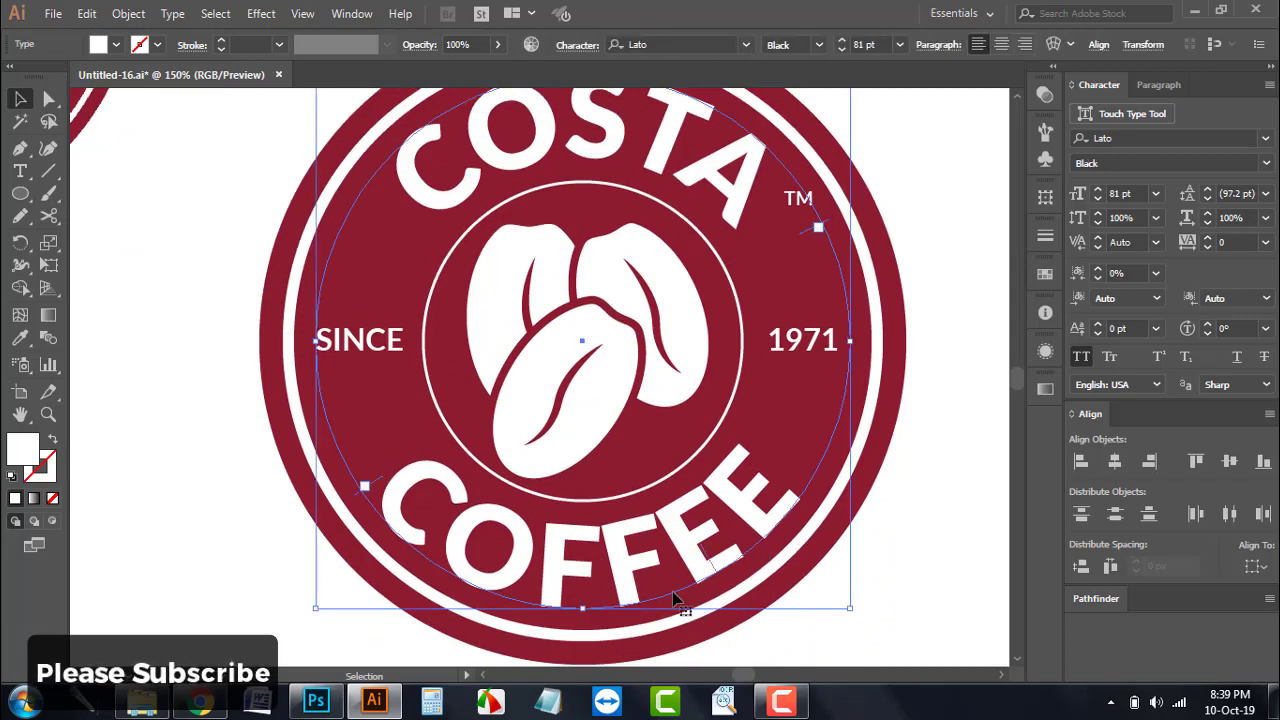
left_click(897, 491)
scroll(899, 489, "down", 2)
scroll(850, 476, "right", 1)
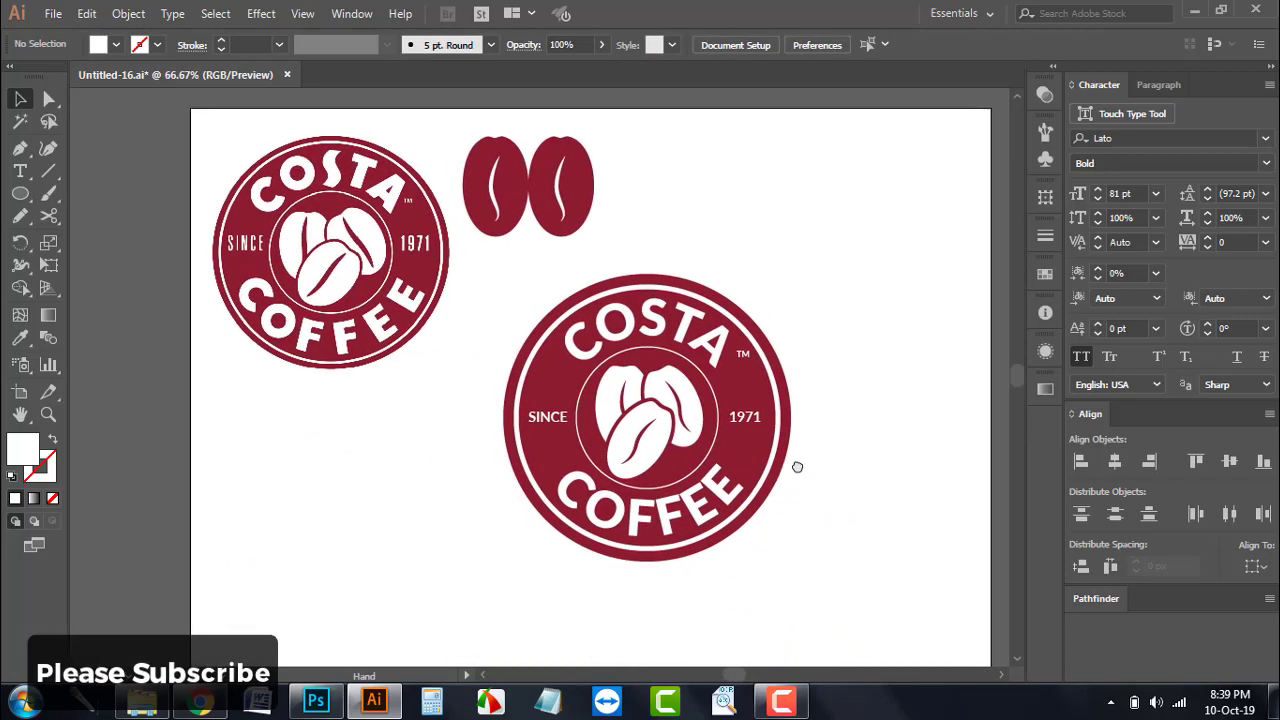
left_click(420, 330)
Delete the reference logo and the two loose maroon beans
key("Delete")
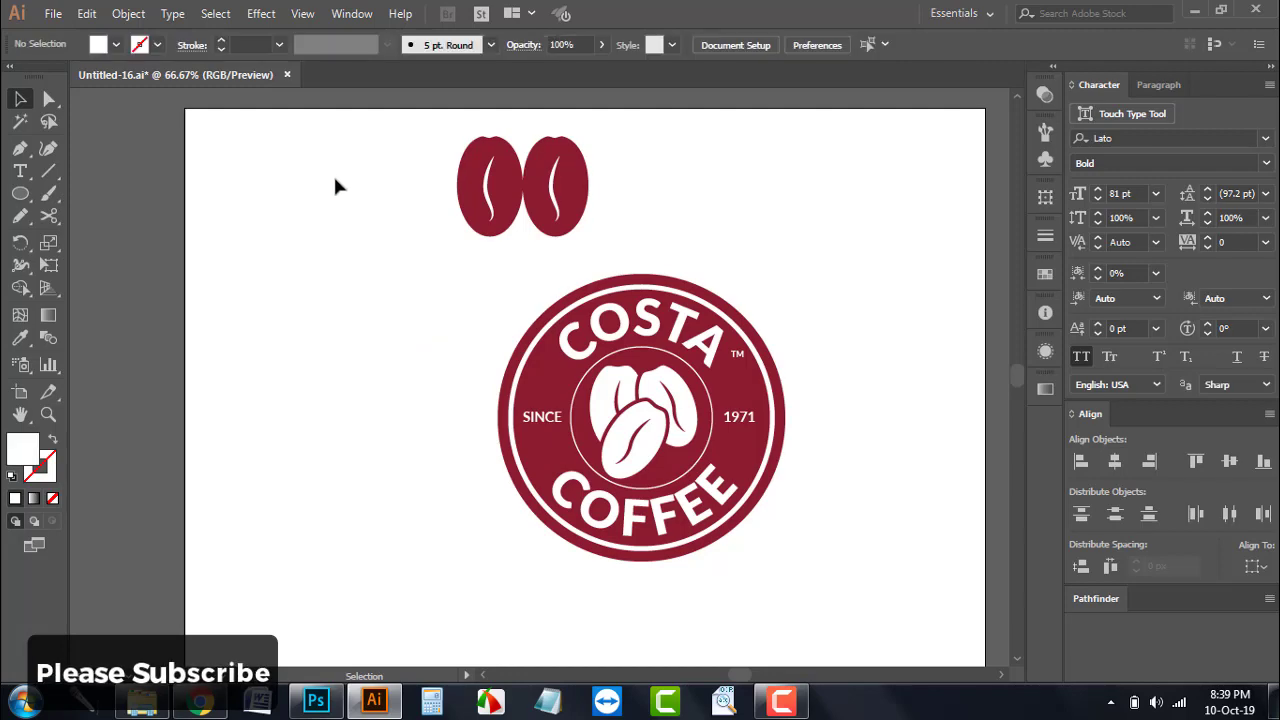
left_click_drag(350, 172, 713, 229)
key("Delete")
Enlarge the whole rebuilt logo to 776 px wide
left_click_drag(325, 244, 793, 505)
left_click(252, 327)
scroll(252, 327, "down", 1)
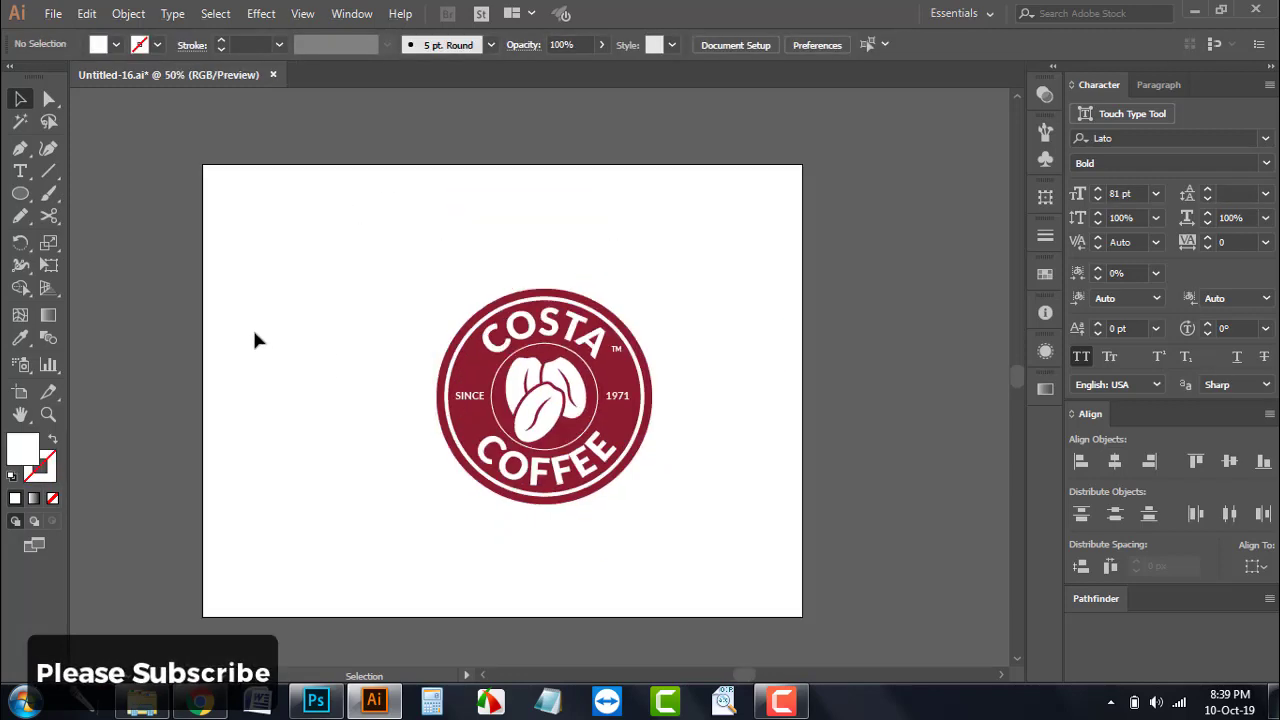
left_click_drag(351, 256, 706, 545)
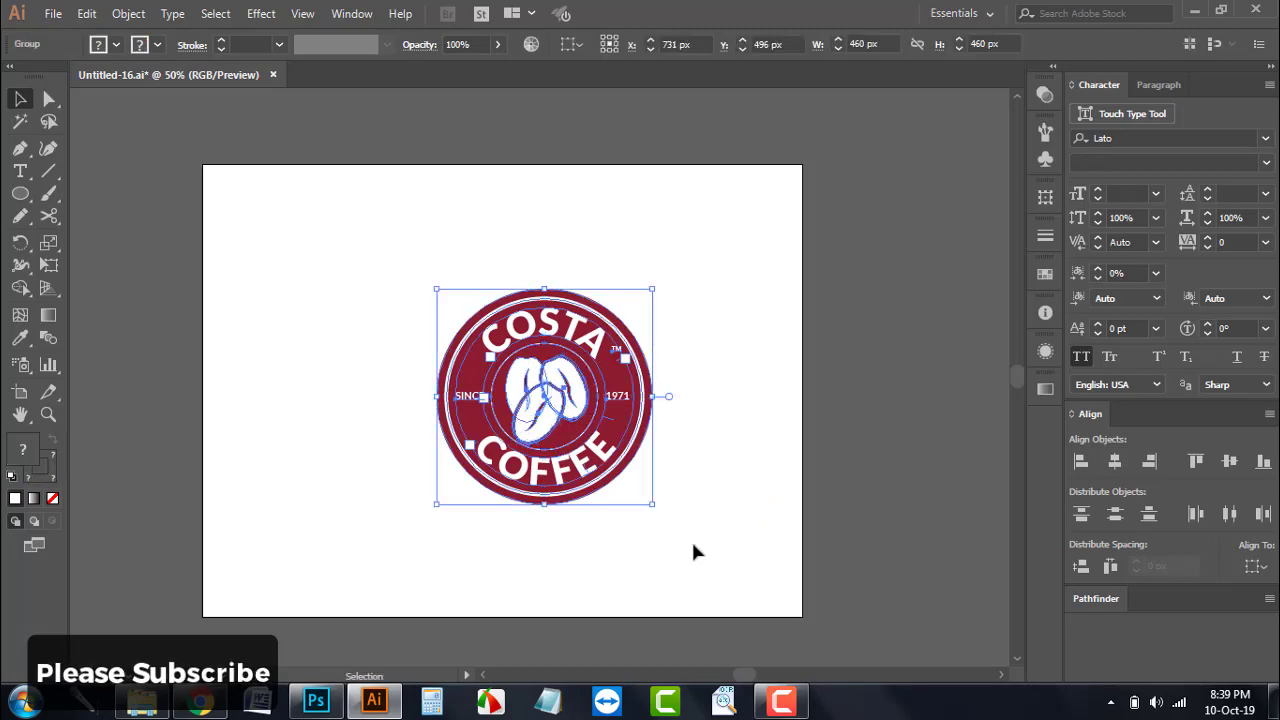
left_click_drag(653, 507, 729, 580)
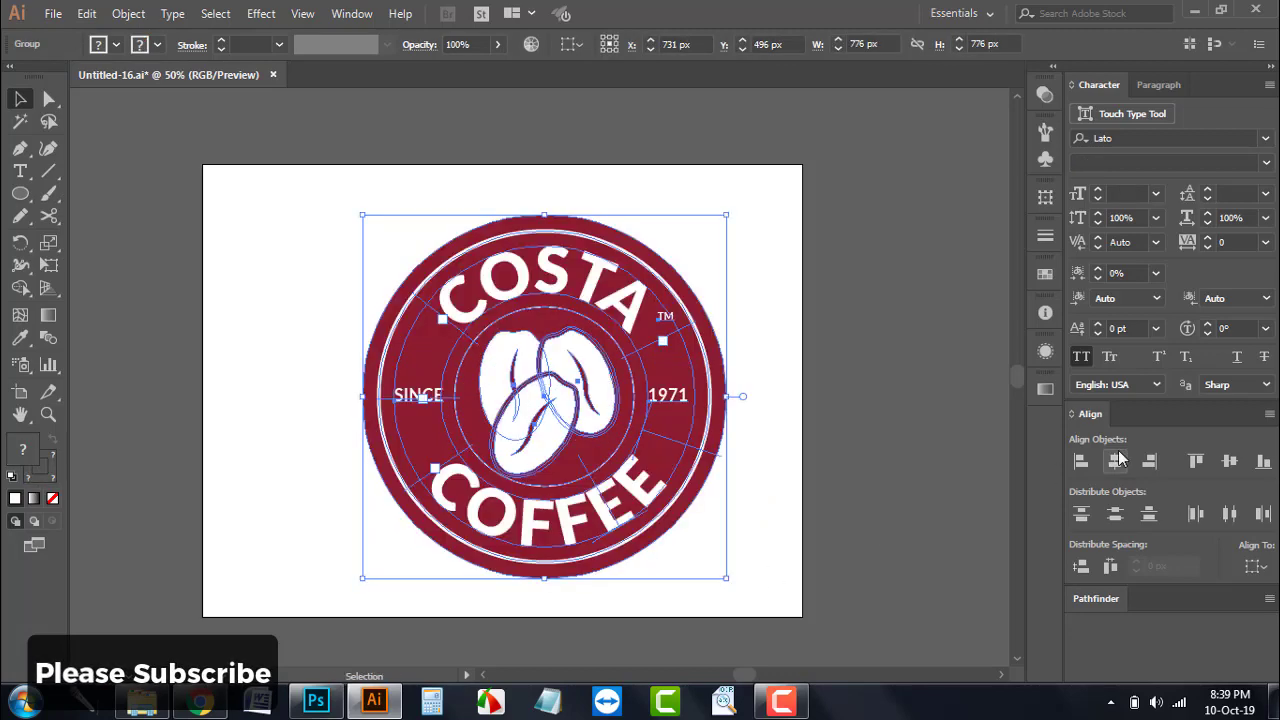
Centre the logo on the artboard, aligning relative to the artboard
left_click(1255, 567)
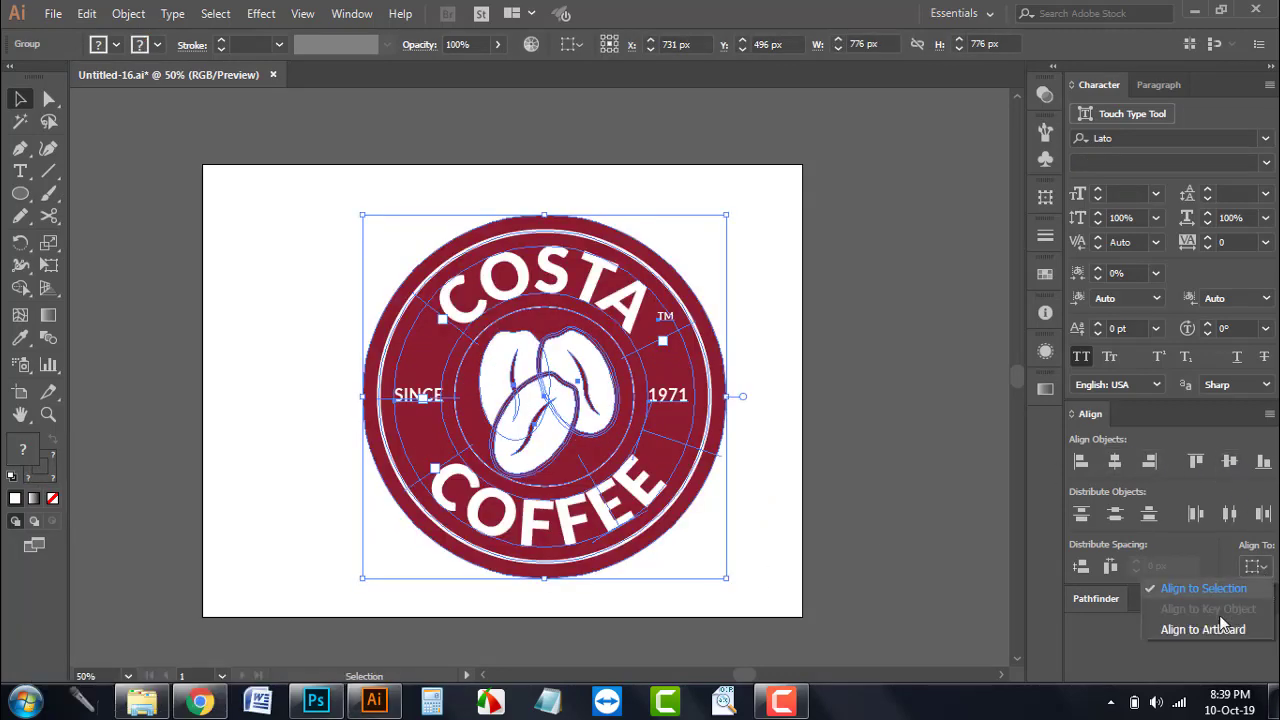
left_click(1190, 625)
left_click(1115, 461)
left_click(1229, 461)
left_click(748, 428)
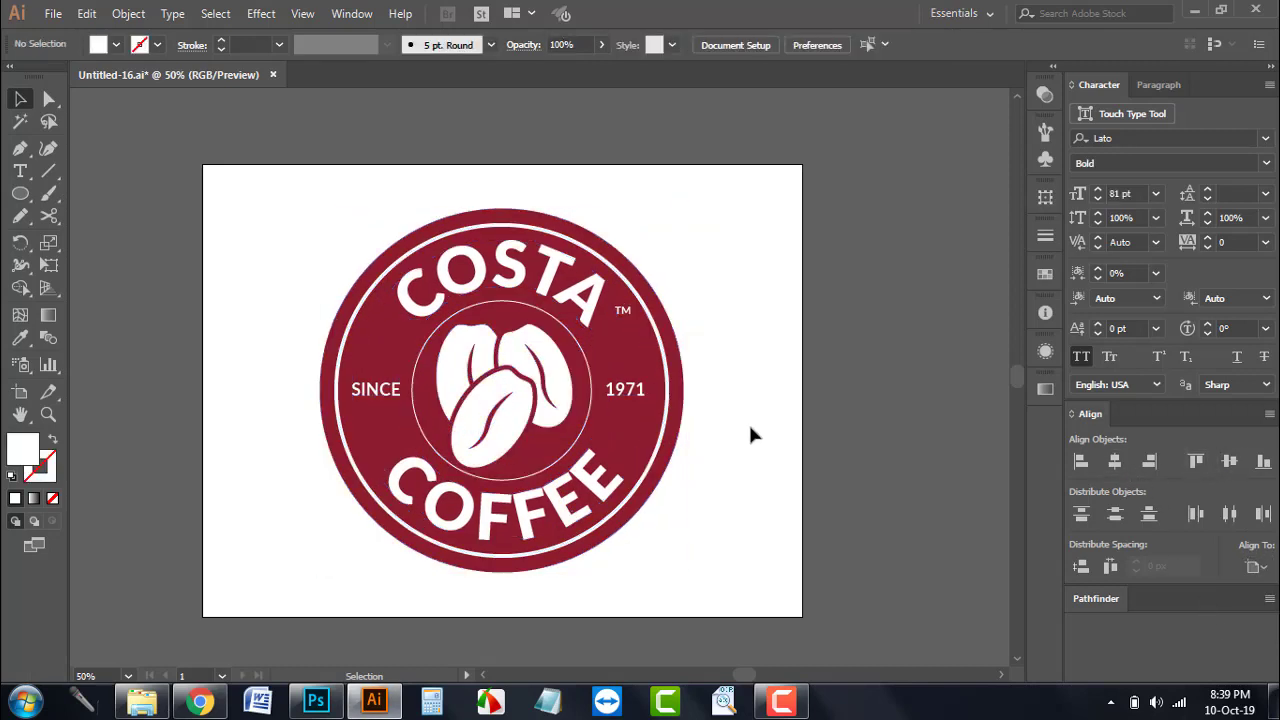